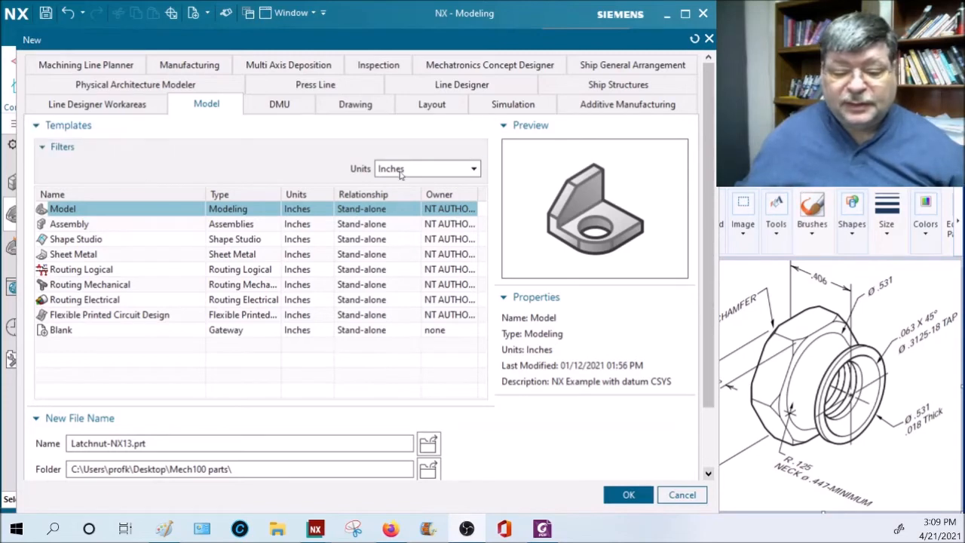
Create the inch model part Latchnut-NX13.prt and start a sketch on the YZ plane of the datum coordinate system
key(Return)
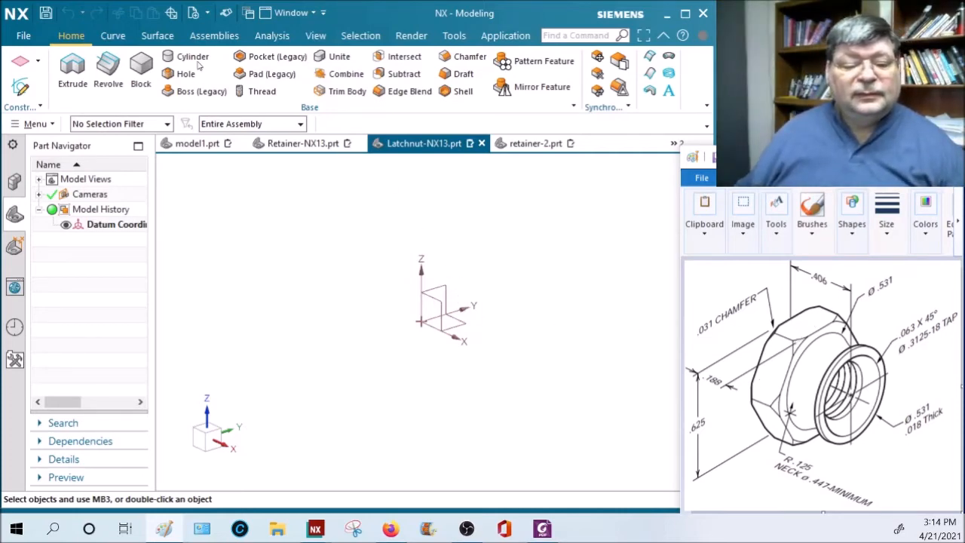
click(23, 89)
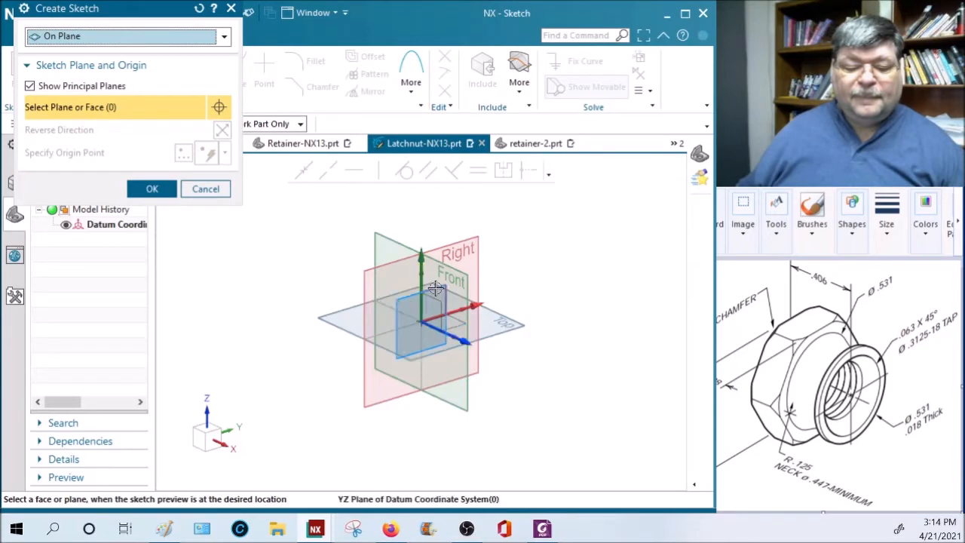
click(439, 288)
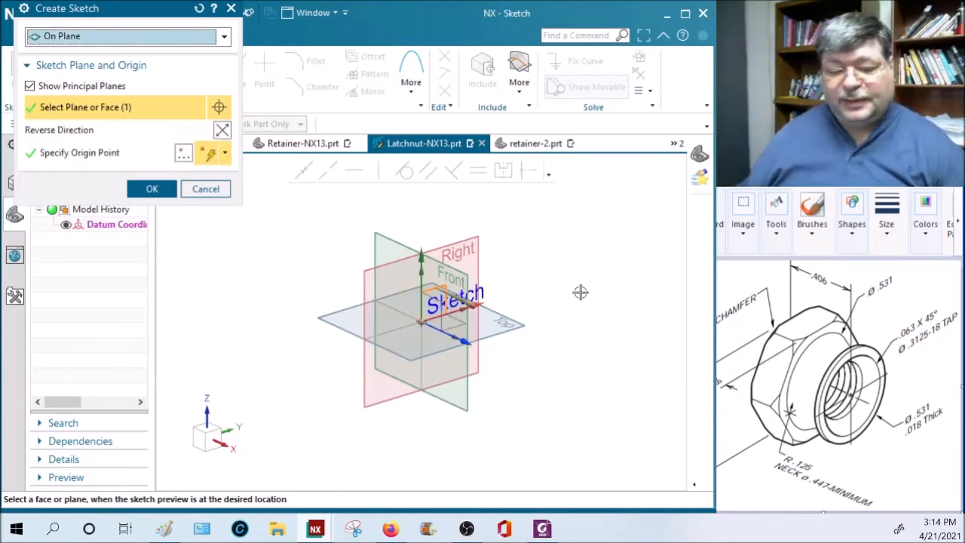
click(156, 188)
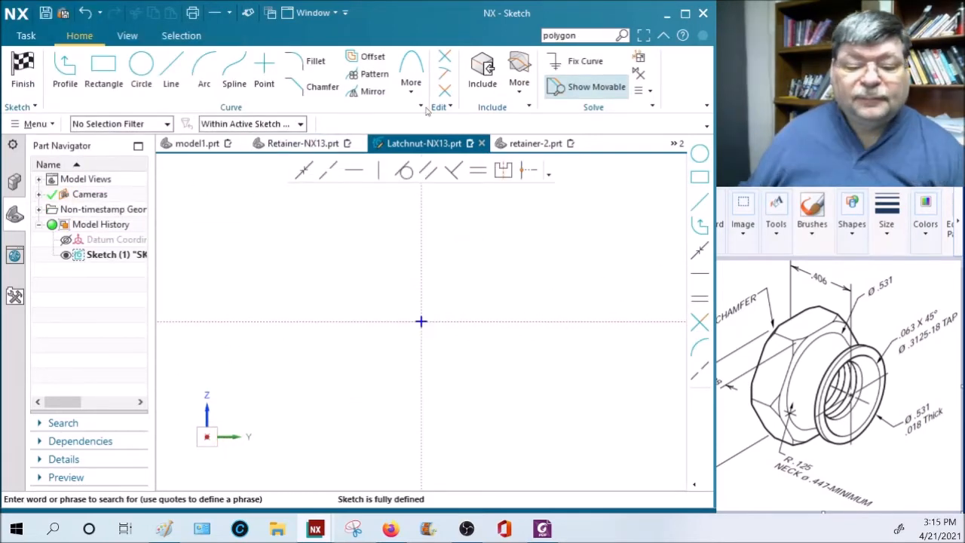
Sketch a six-sided polygon centred on the origin with an inscribed radius of 6 in and 30° rotation, and finish the sketch
click(412, 94)
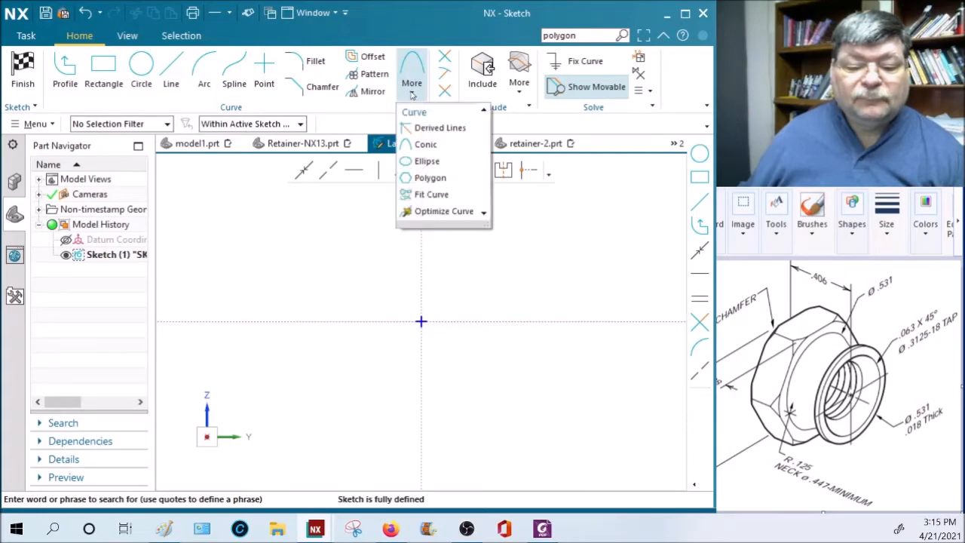
click(441, 178)
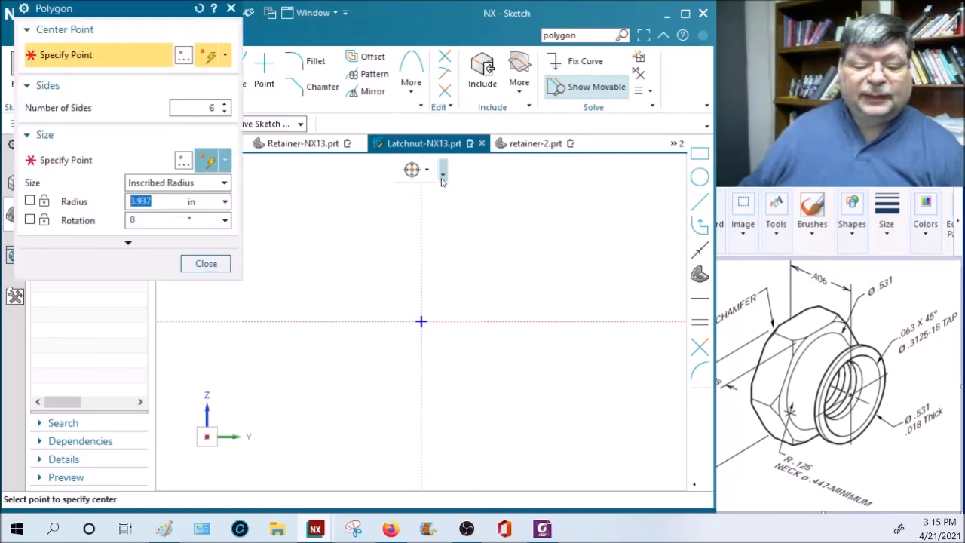
click(421, 322)
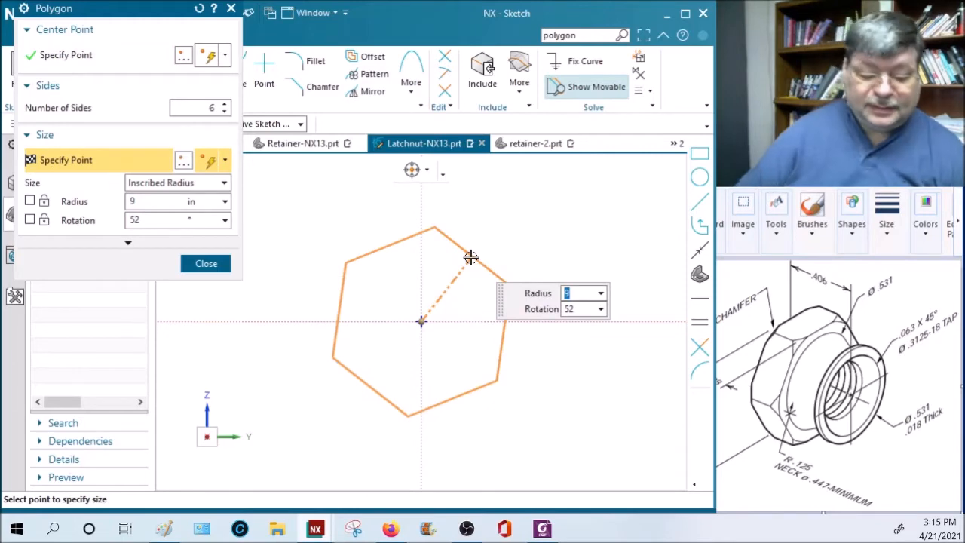
text(6)
key(Tab)
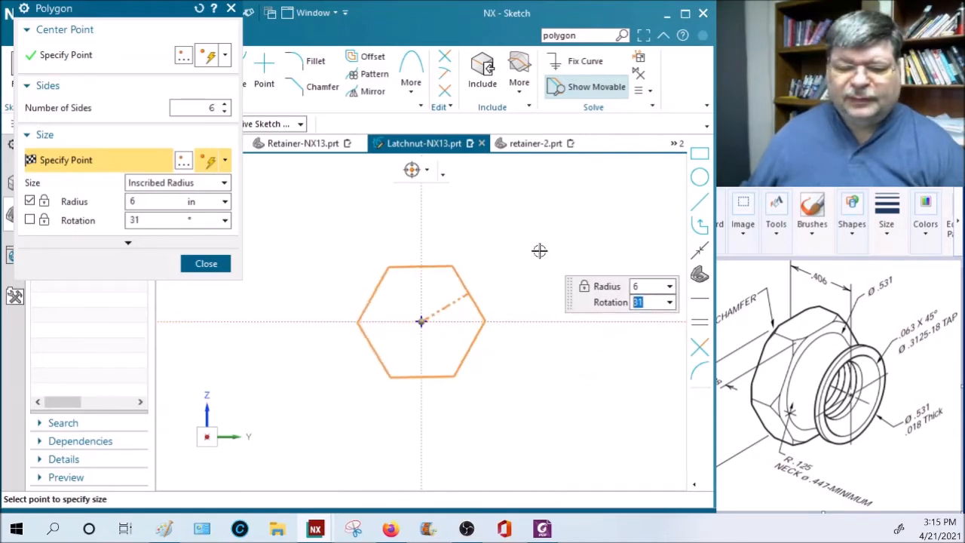
text(30)
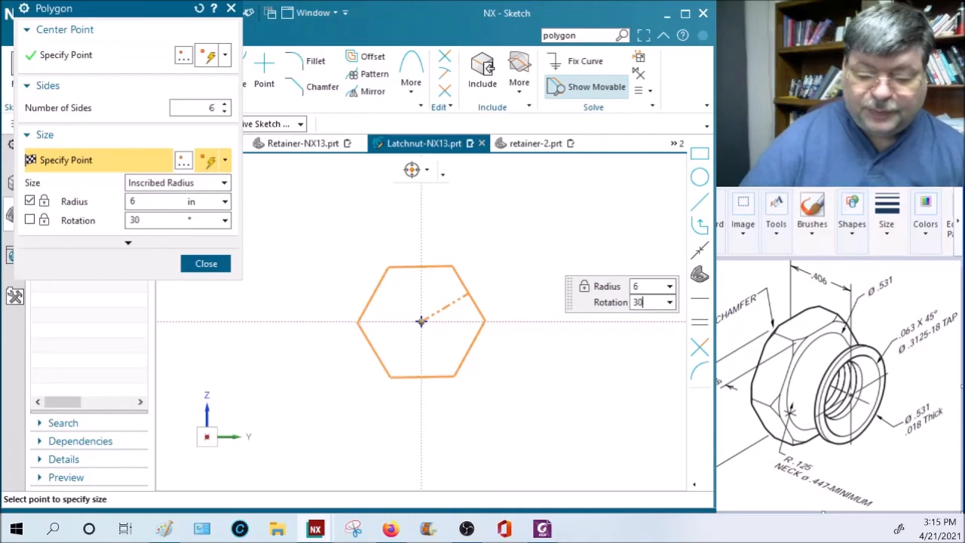
key(Return)
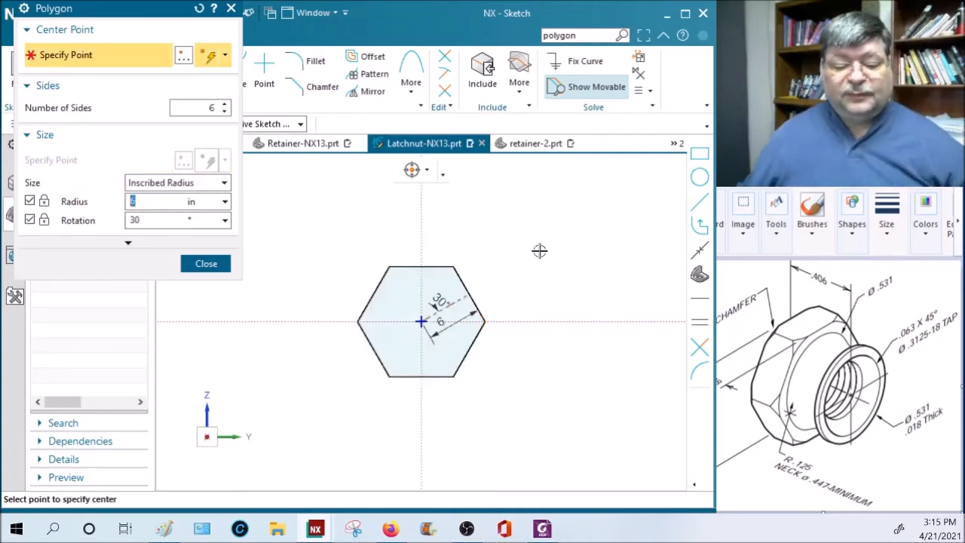
click(205, 263)
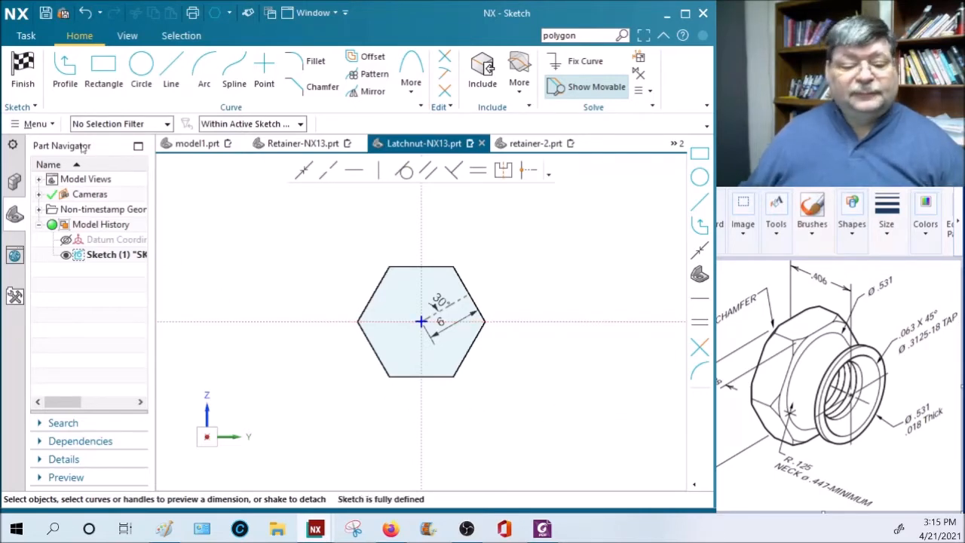
click(23, 63)
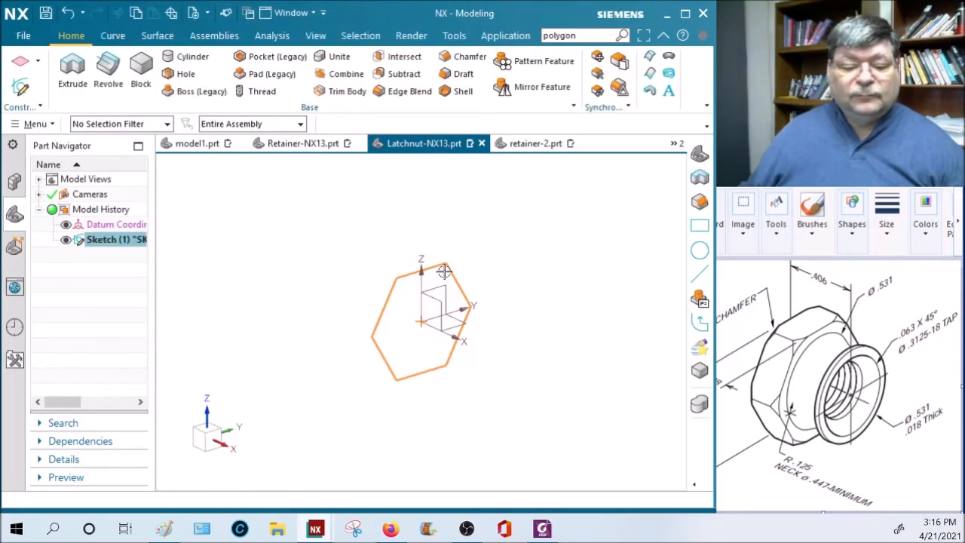
Extrude the hexagon sketch 0.188 in toward negative X
click(73, 70)
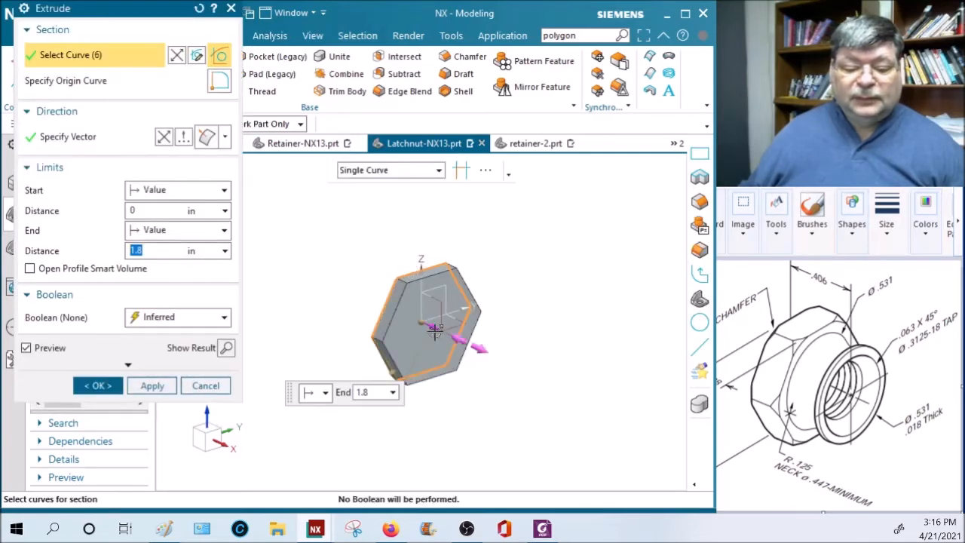
text(10)
key(Return)
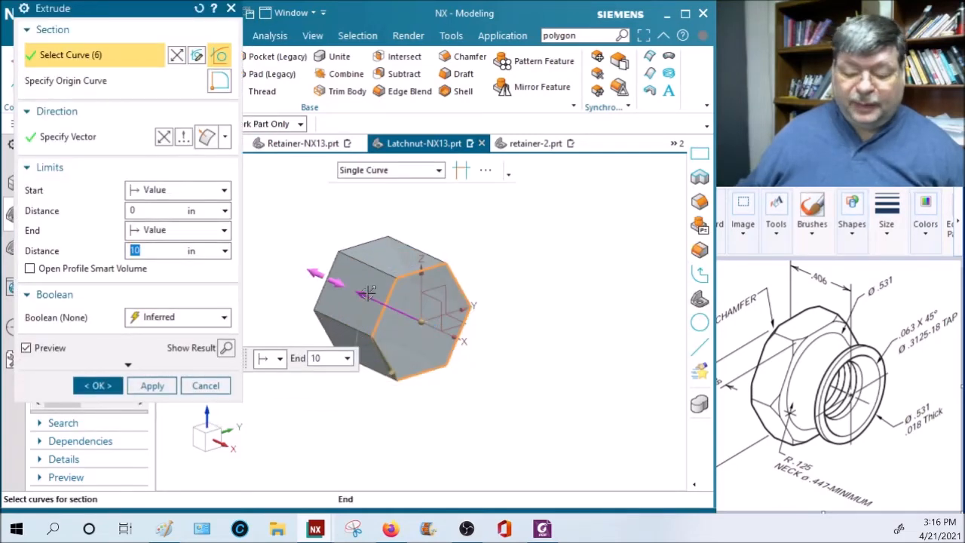
text(.188)
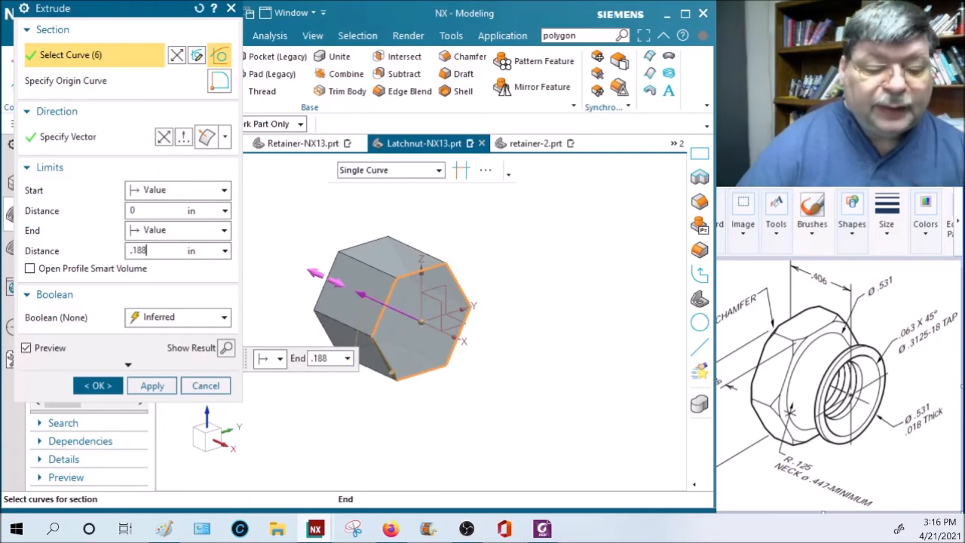
key(Return)
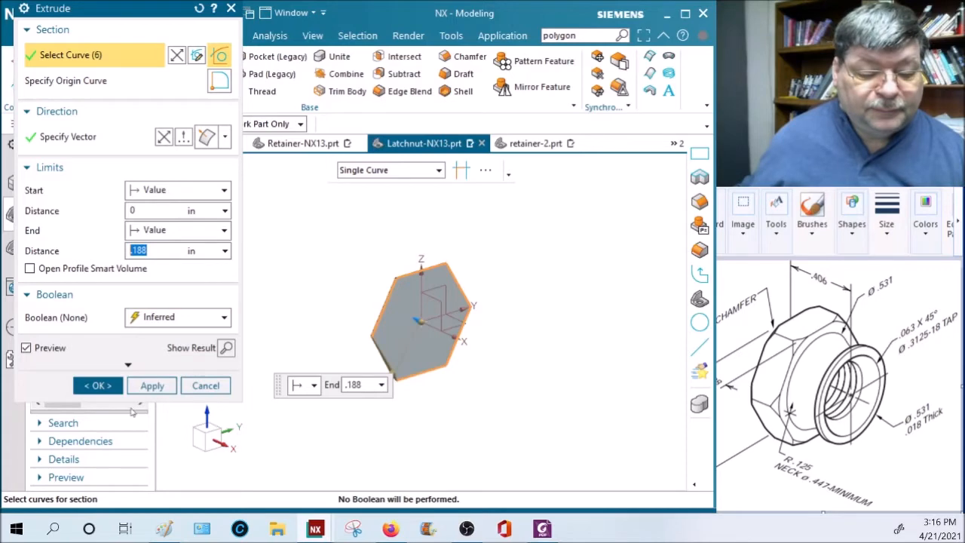
click(106, 388)
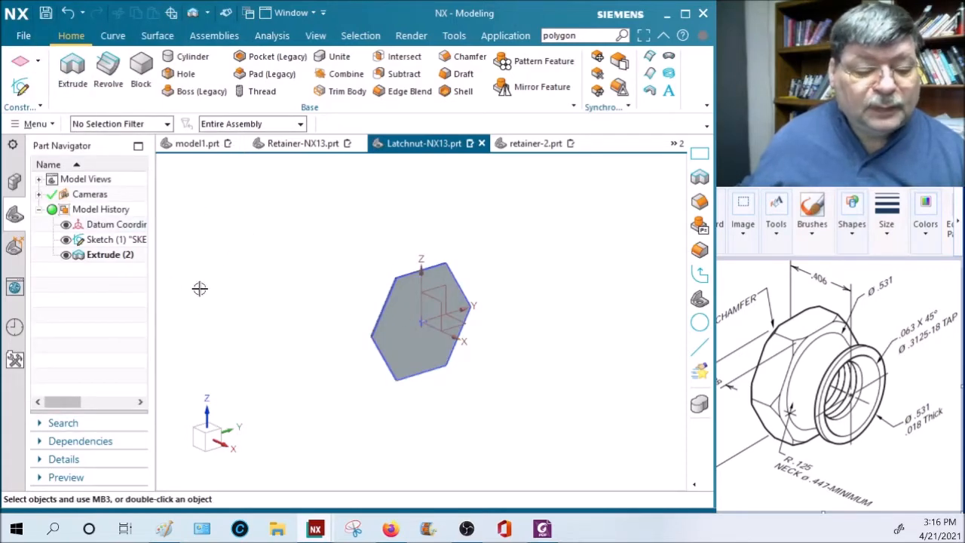
Reopen the hexagon sketch, dimension the distance between its two horizontal sides, and try to set it to 0.625
double_click(118, 240)
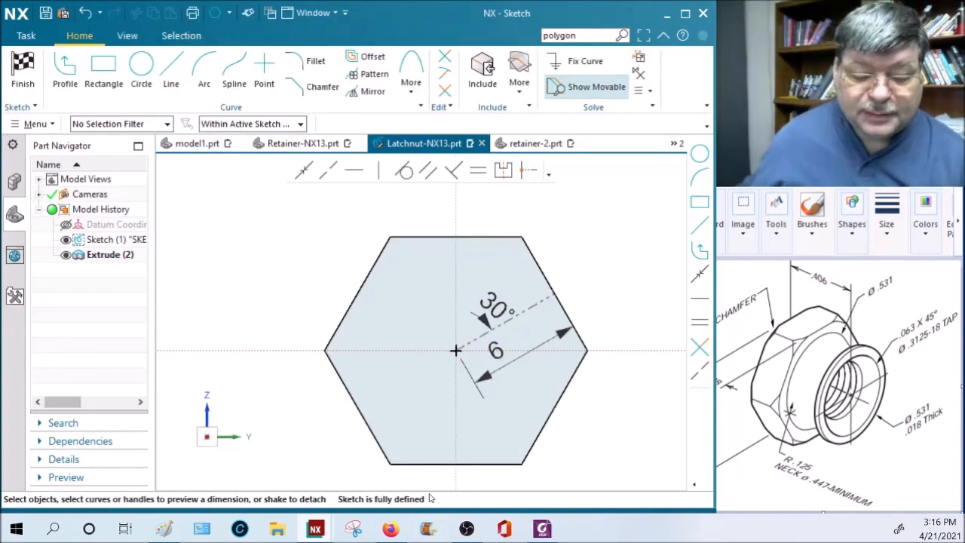
click(415, 463)
click(422, 237)
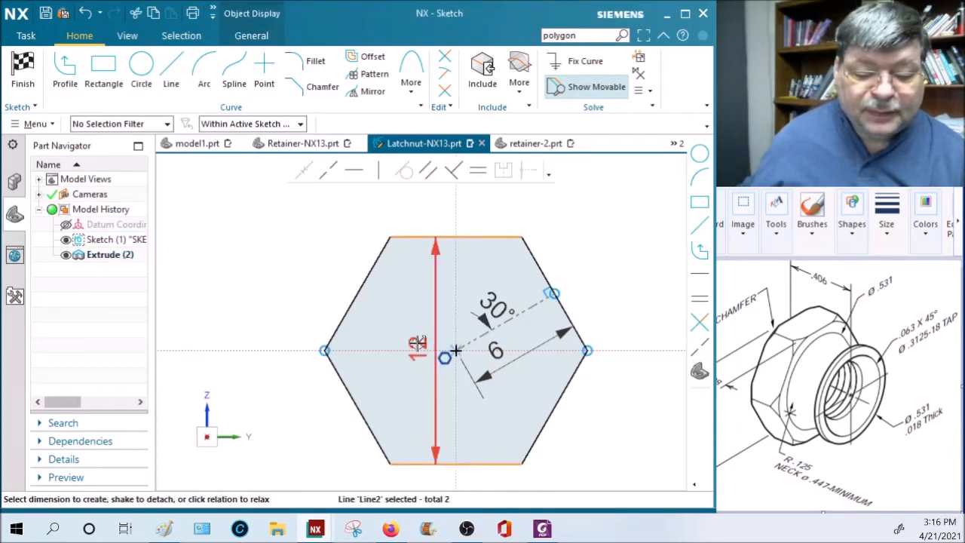
click(421, 341)
text(.)
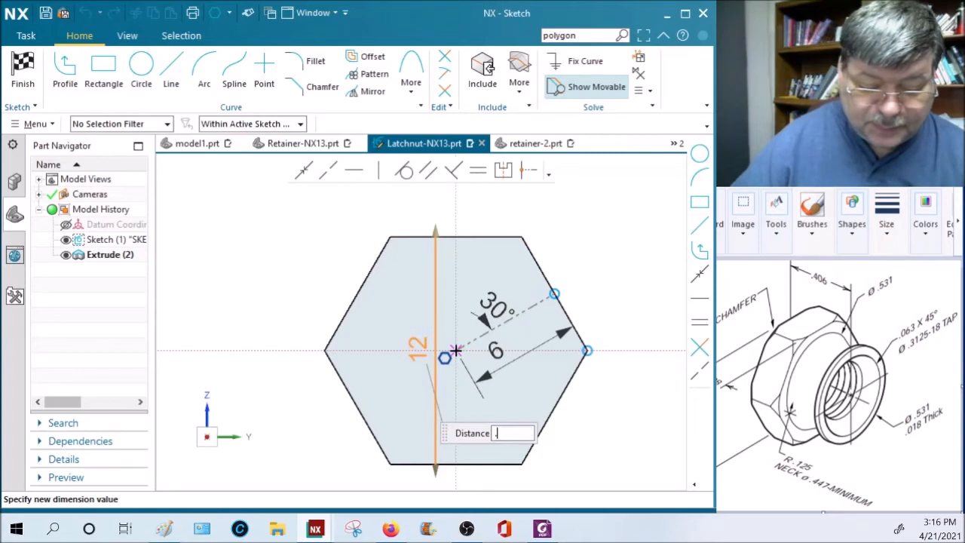
text(625)
key(Return)
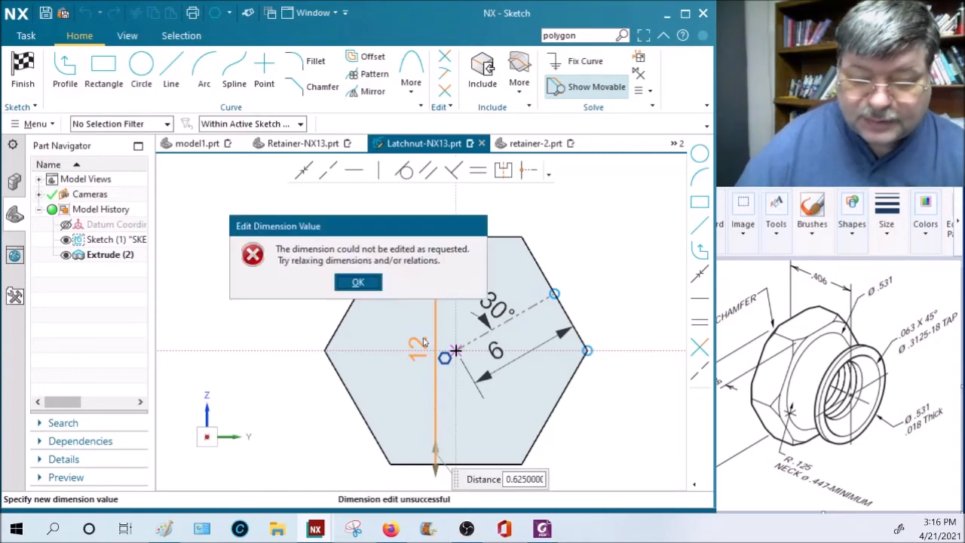
click(357, 281)
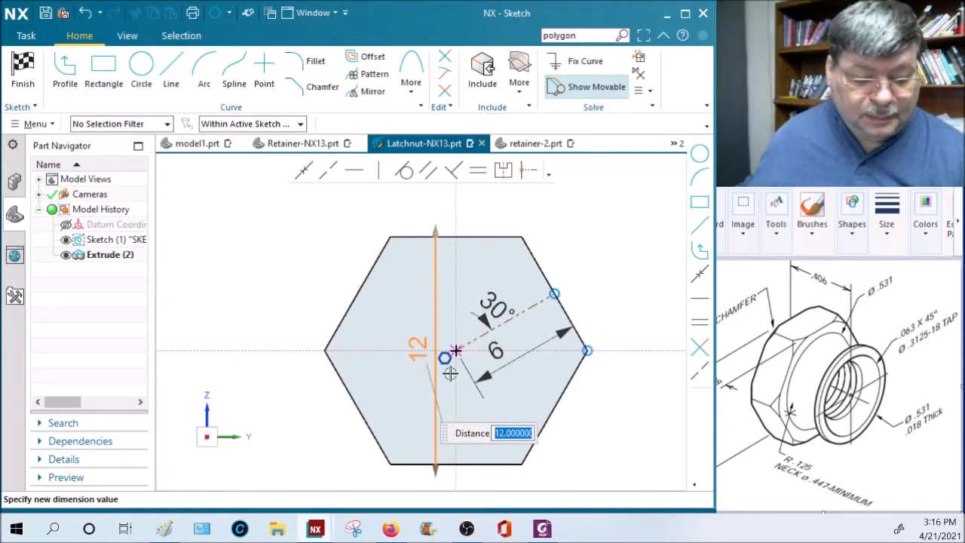
key(Escape)
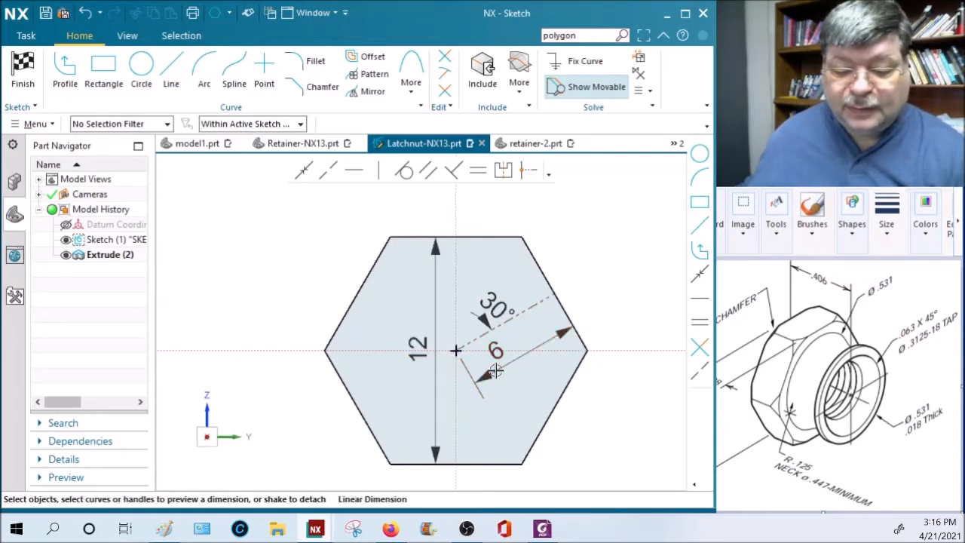
Delete the hexagon's inscribed radius dimension, set the across-flats distance to 0.625 in, and finish the sketch
click(496, 370)
key(Delete)
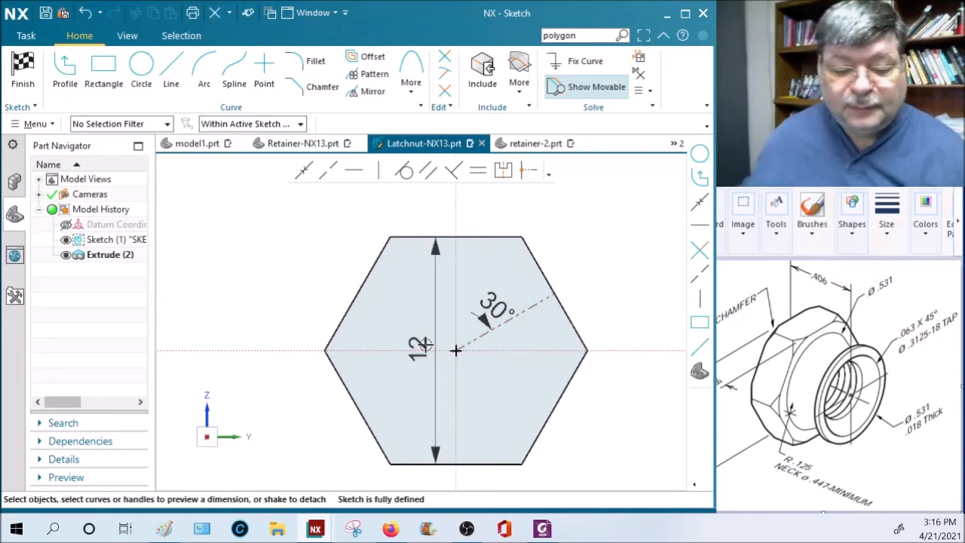
double_click(425, 345)
text(.625)
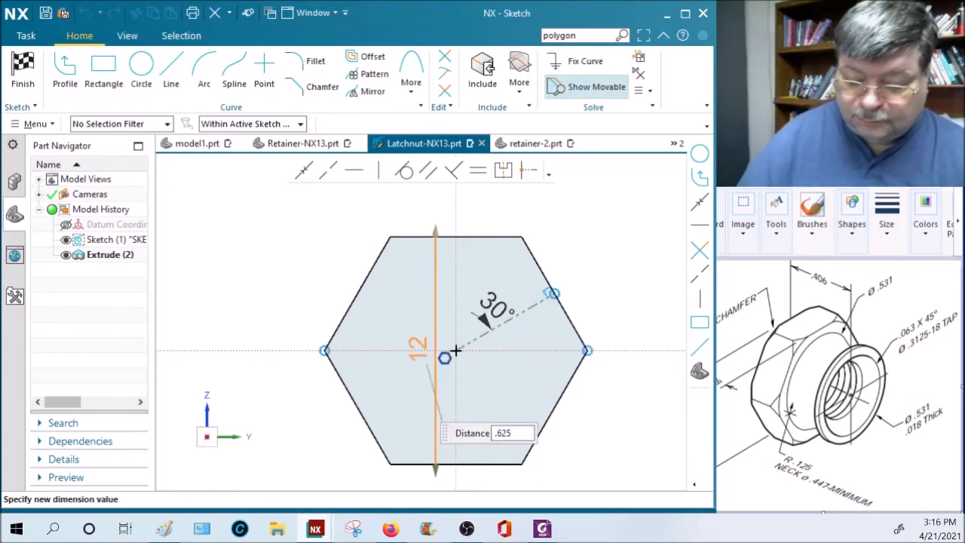
key(Return)
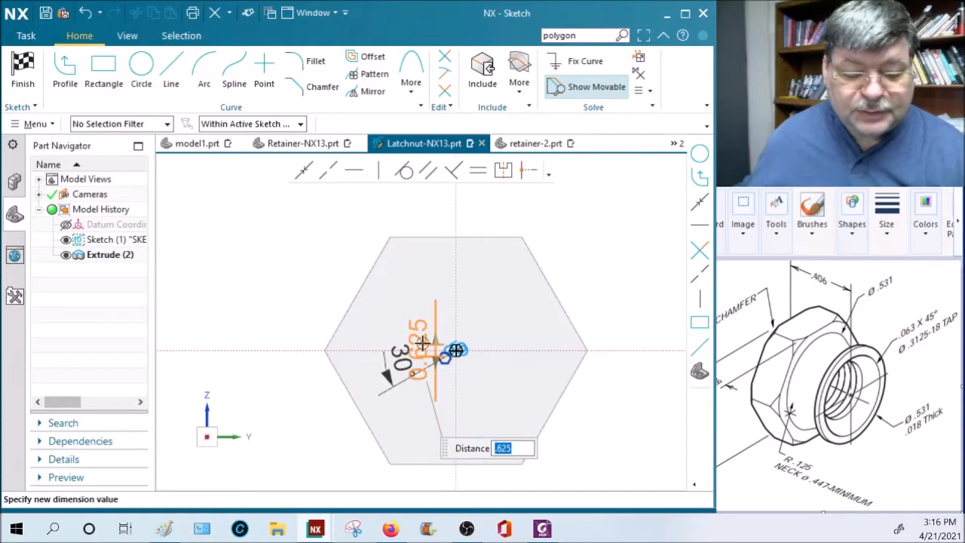
key(Escape)
scroll(426, 341, up, 5)
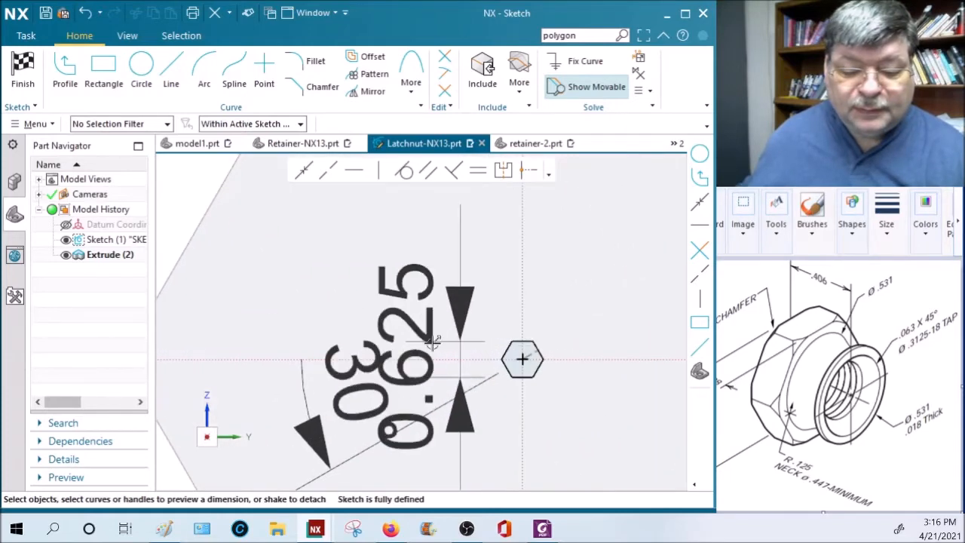
scroll(546, 345, up, 6)
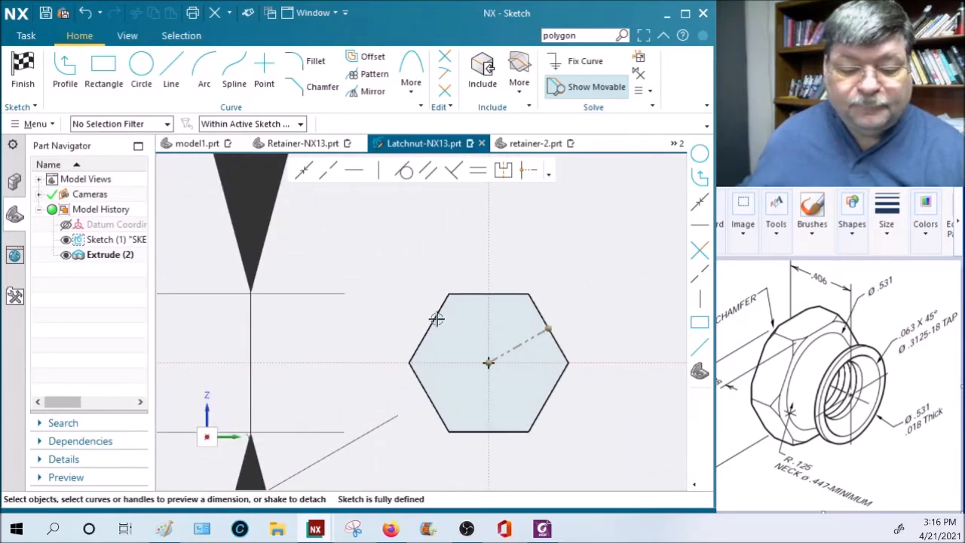
click(23, 67)
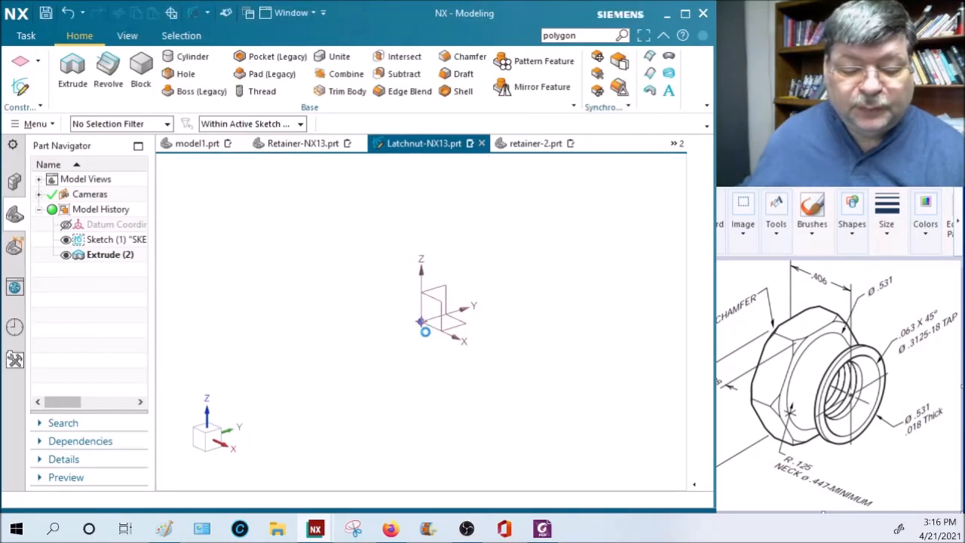
Start a new sketch on the upper flat side face of the hexagonal body
scroll(422, 320, down, 10)
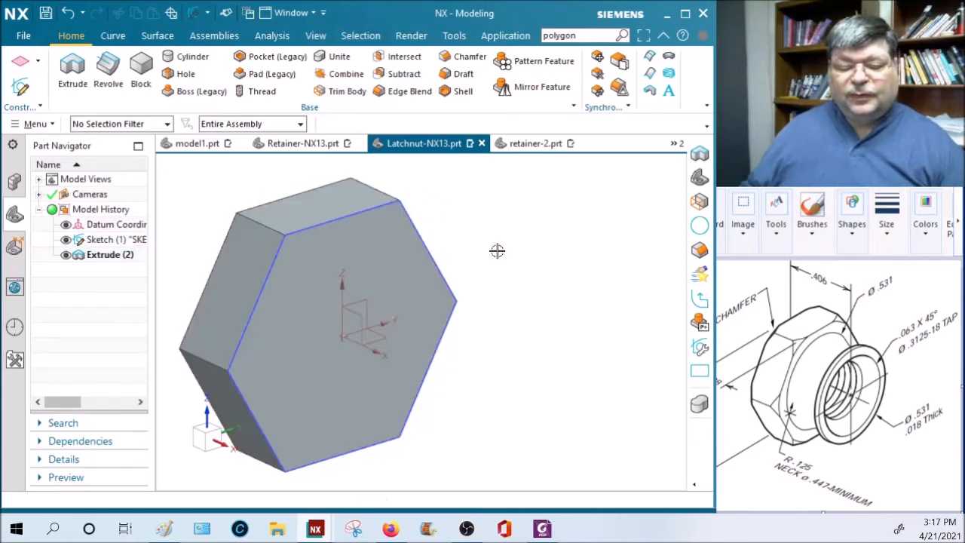
scroll(293, 241, up, 5)
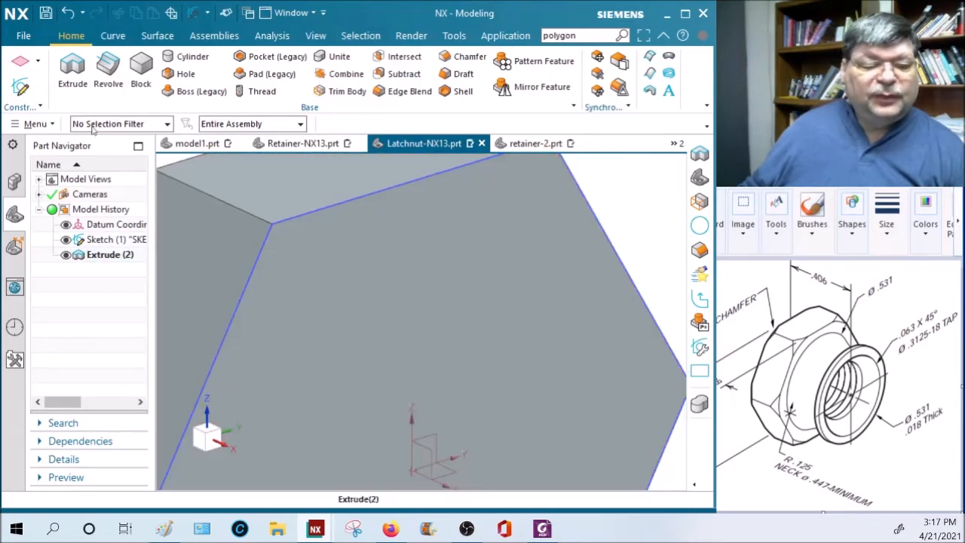
click(20, 87)
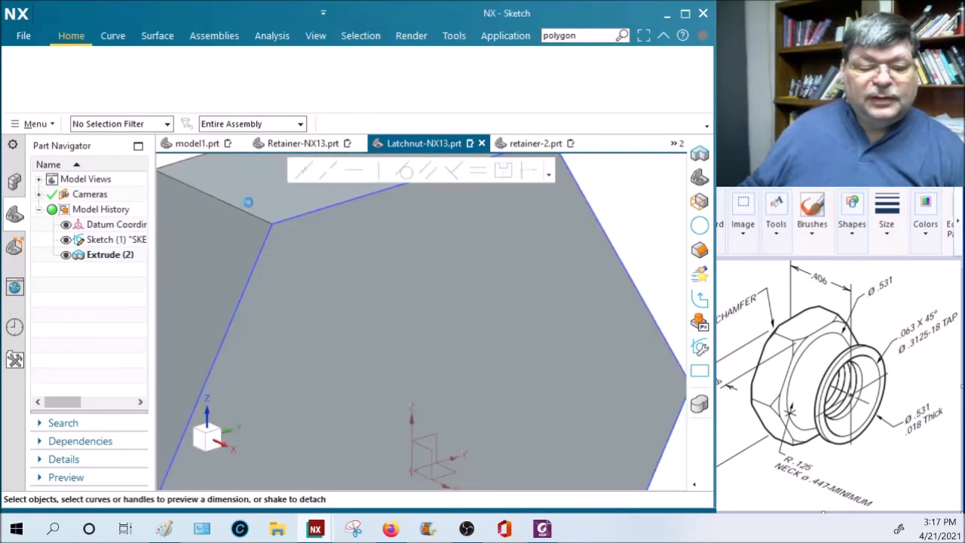
click(280, 193)
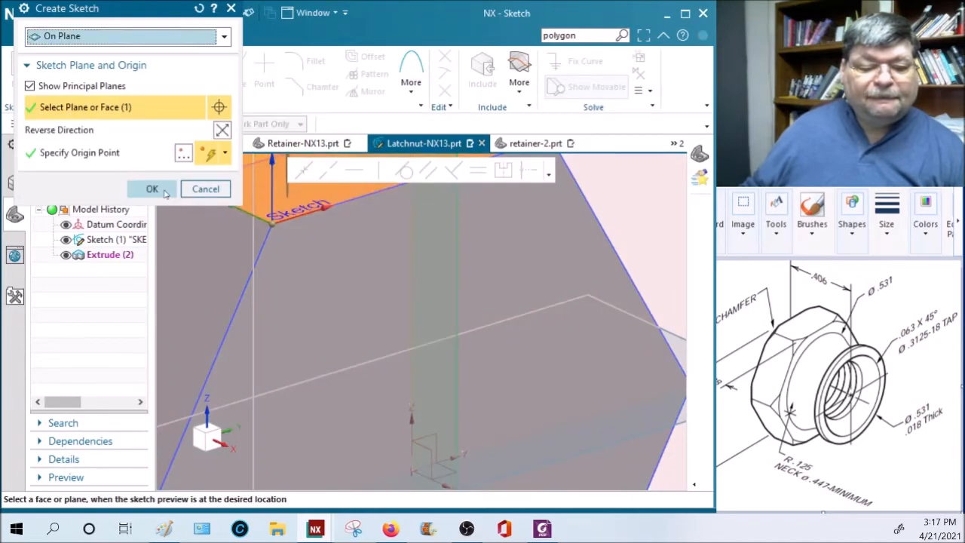
click(165, 193)
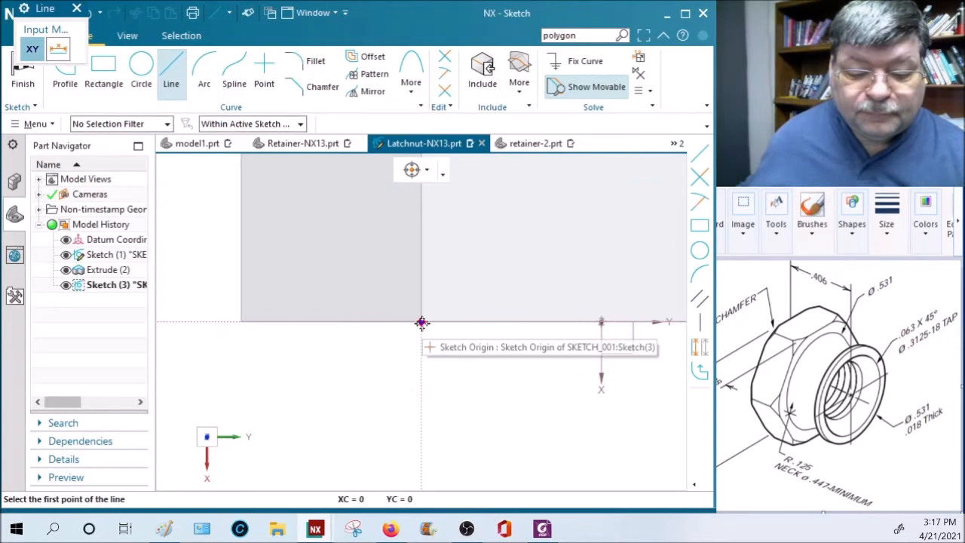
Draw a vertical line from the sketch origin along the edge shared with the adjacent side face, and set it to 0.031 in, scaling the sketch
click(421, 322)
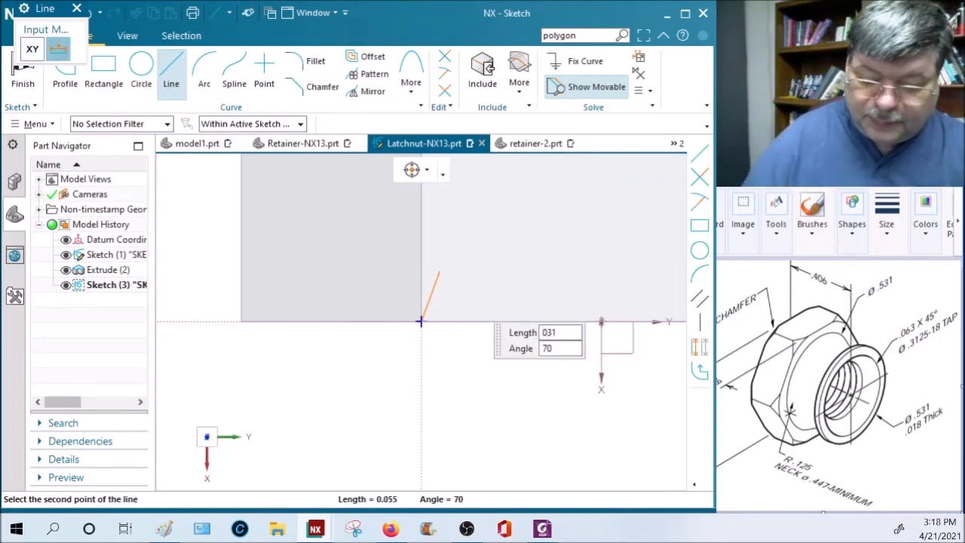
click(420, 280)
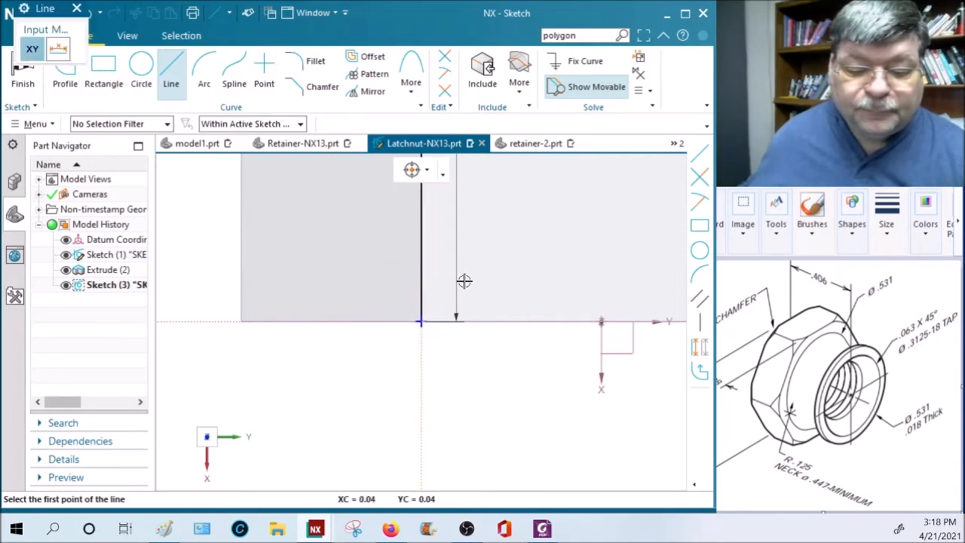
key(Escape)
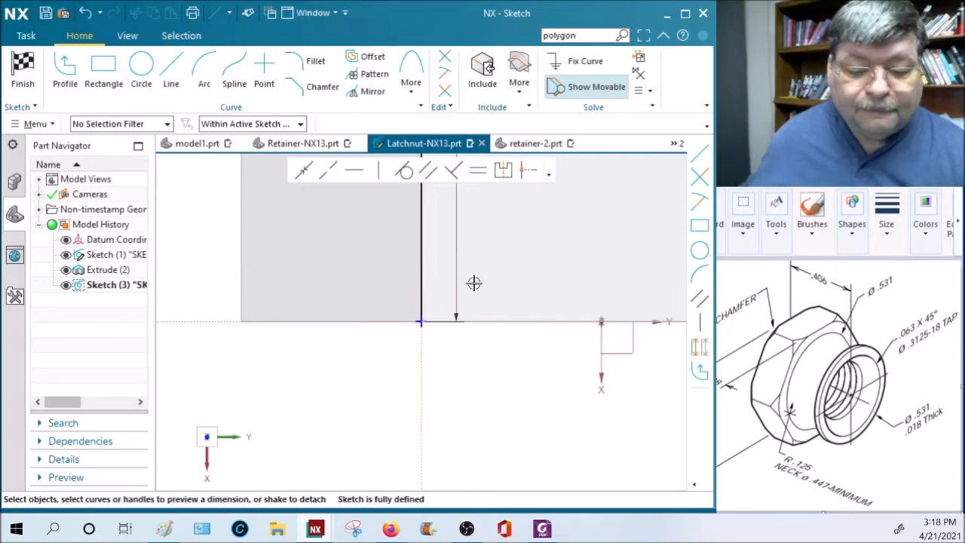
click(454, 249)
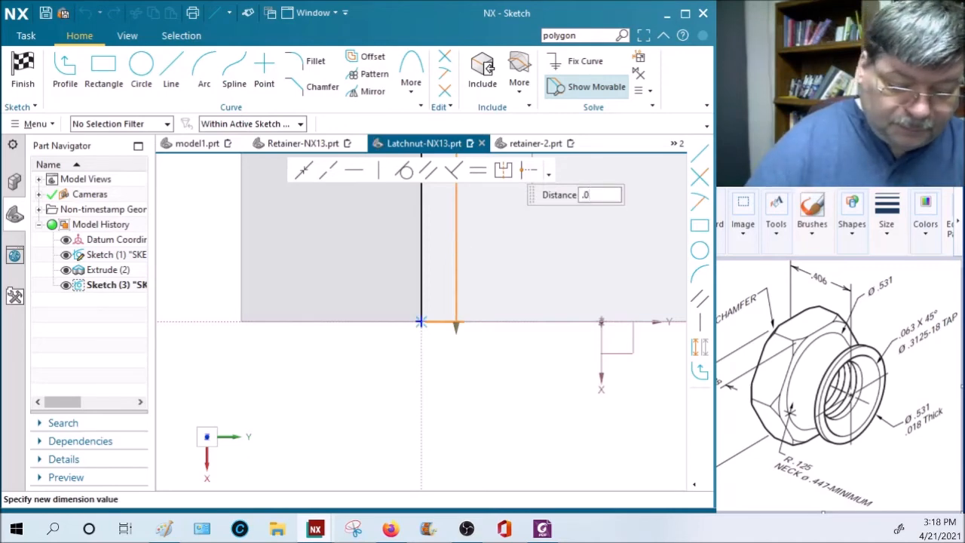
text(.031)
key(Return)
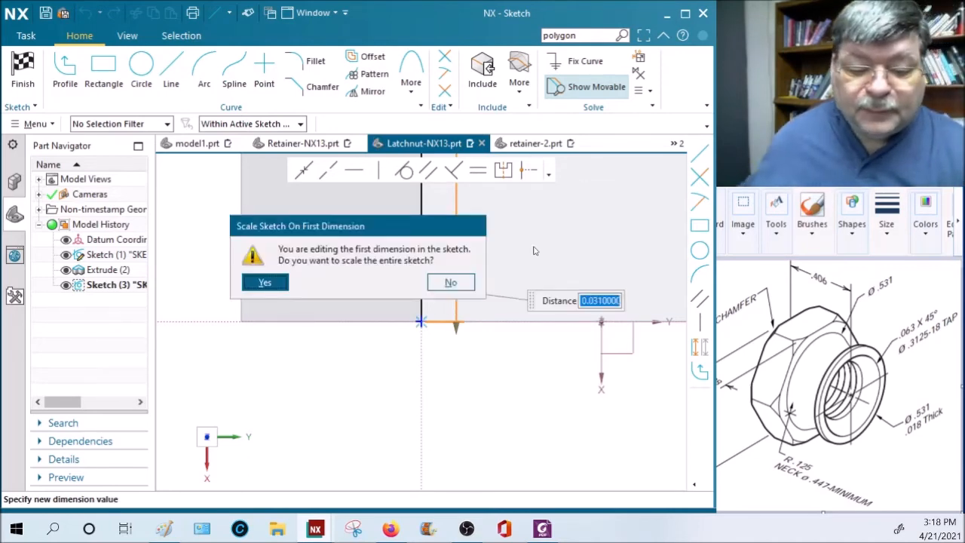
click(282, 282)
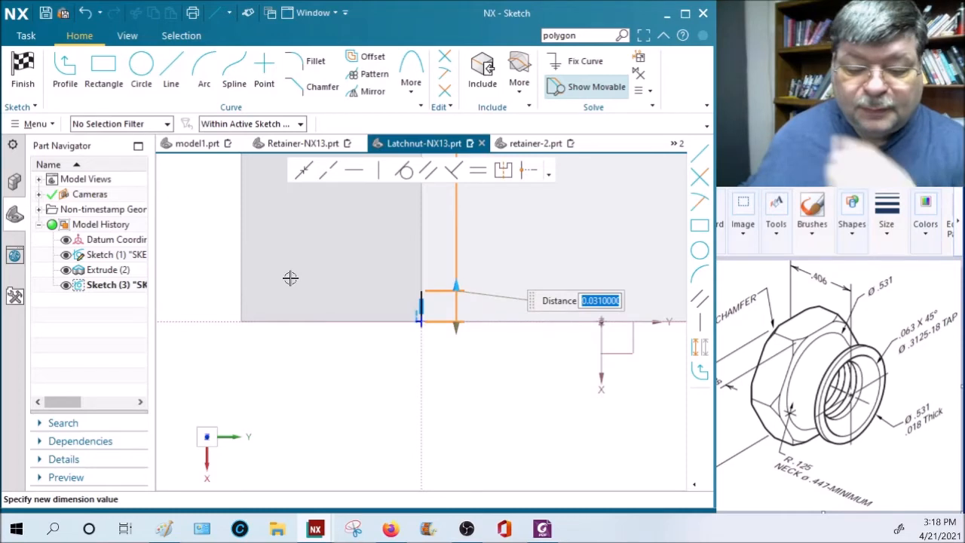
click(404, 367)
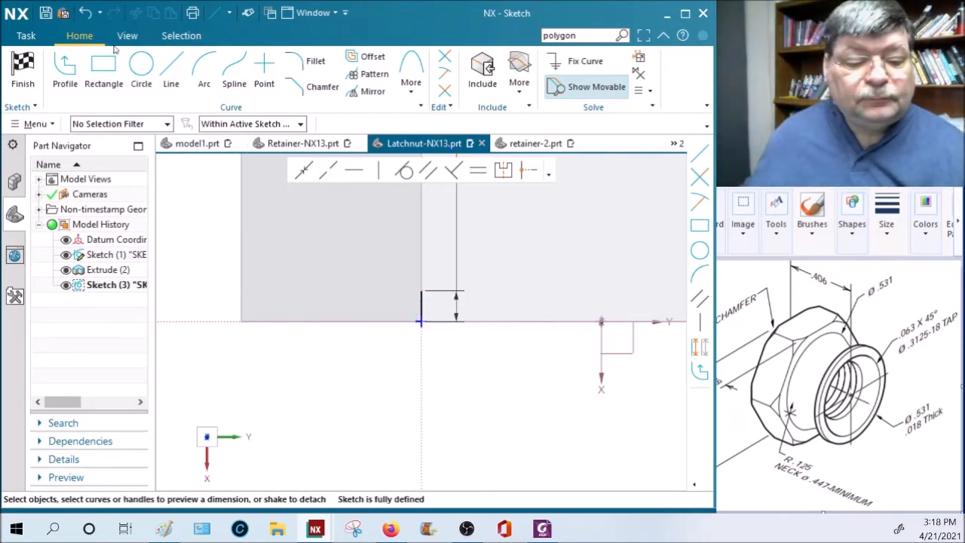
click(171, 69)
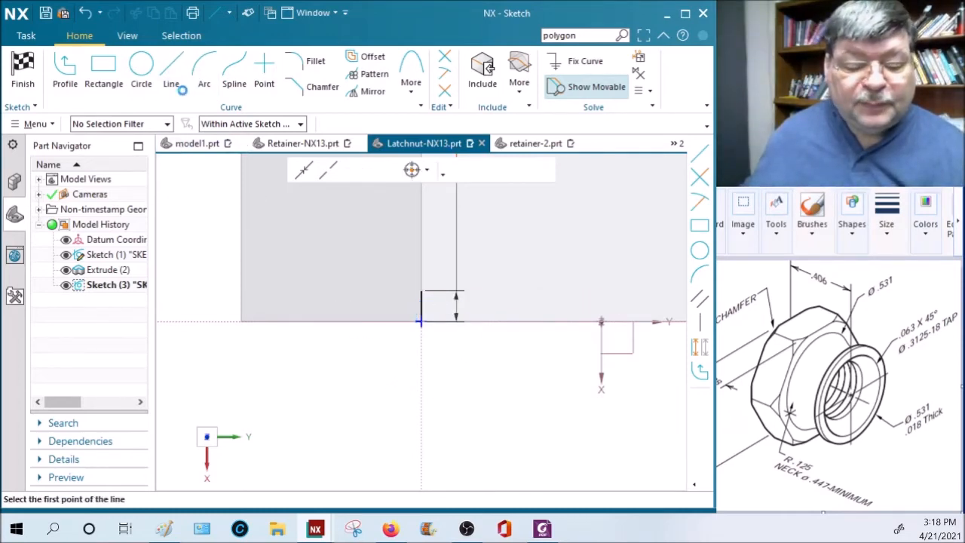
click(421, 321)
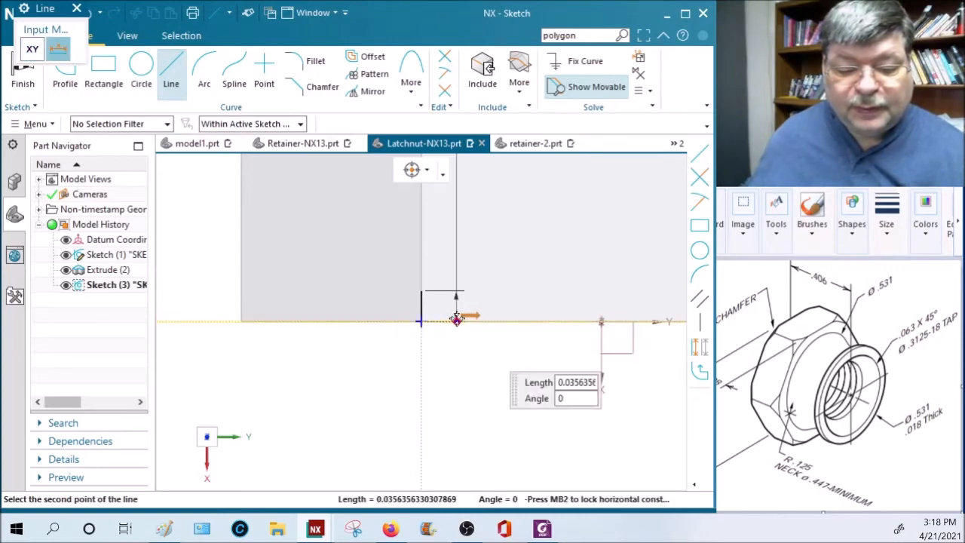
click(22, 69)
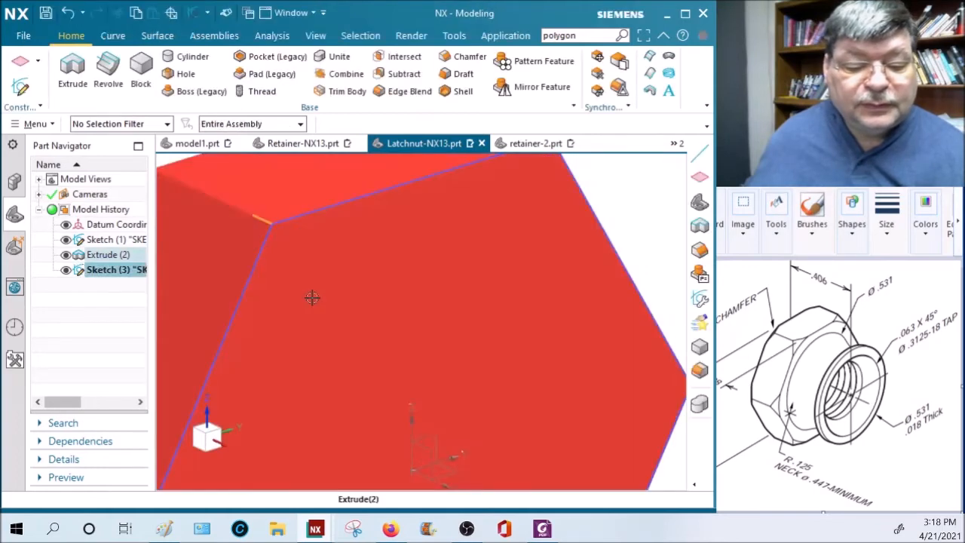
click(73, 74)
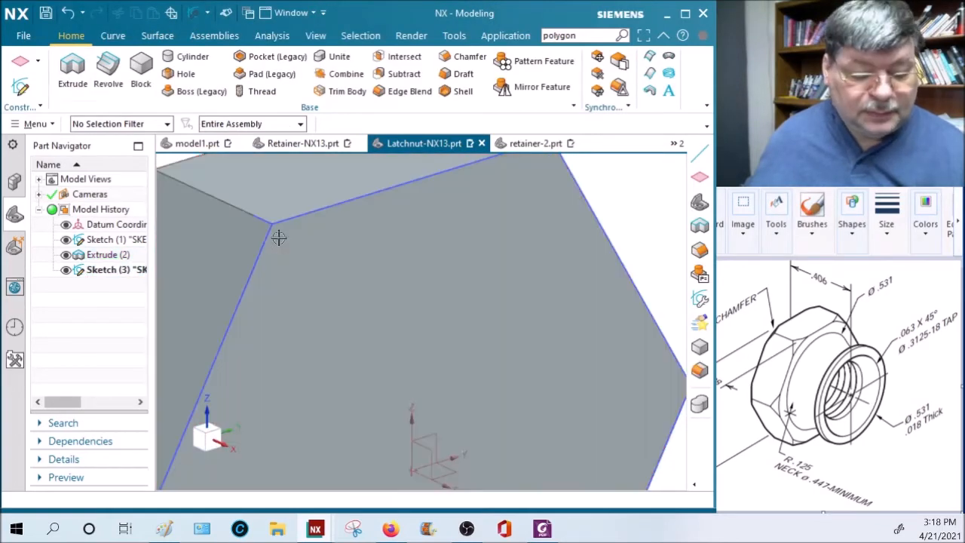
Reopen the sketch at the corner and draw a 0.031 in horizontal line from the sketch origin along the hexagon's front edge
double_click(261, 221)
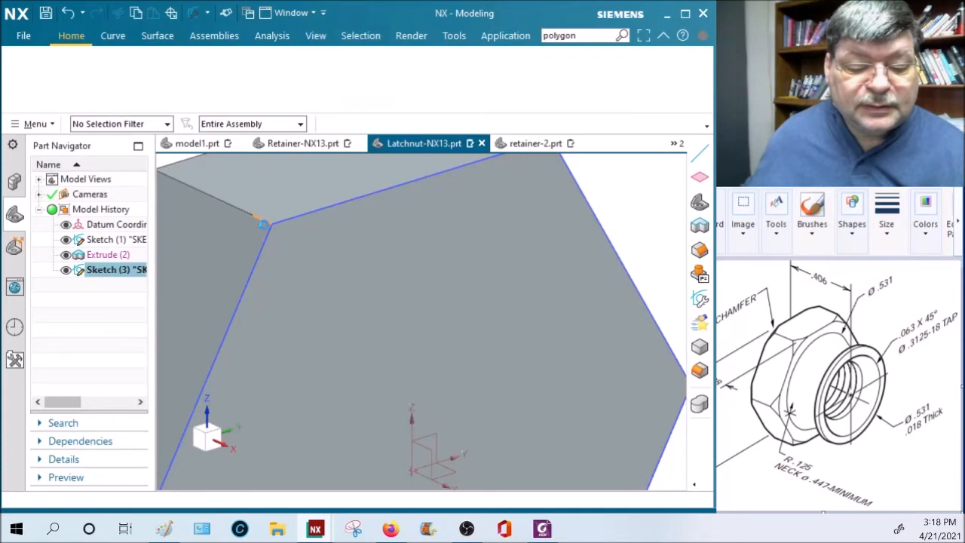
scroll(419, 358, down, 6)
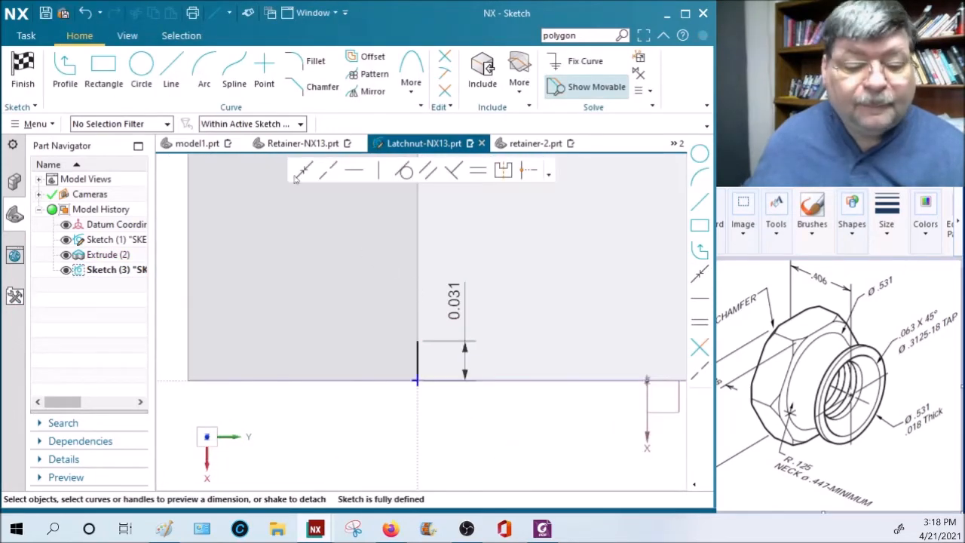
click(172, 66)
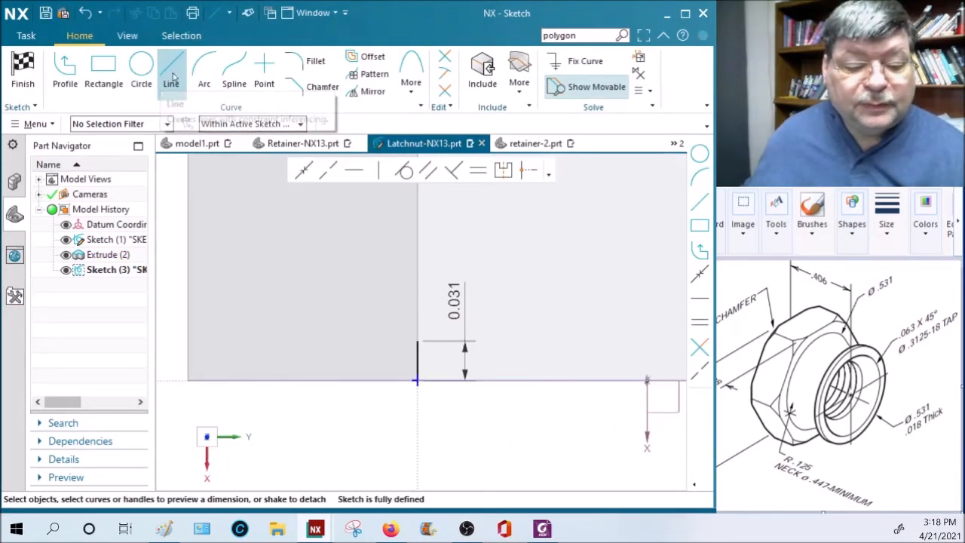
click(415, 382)
key(Tab)
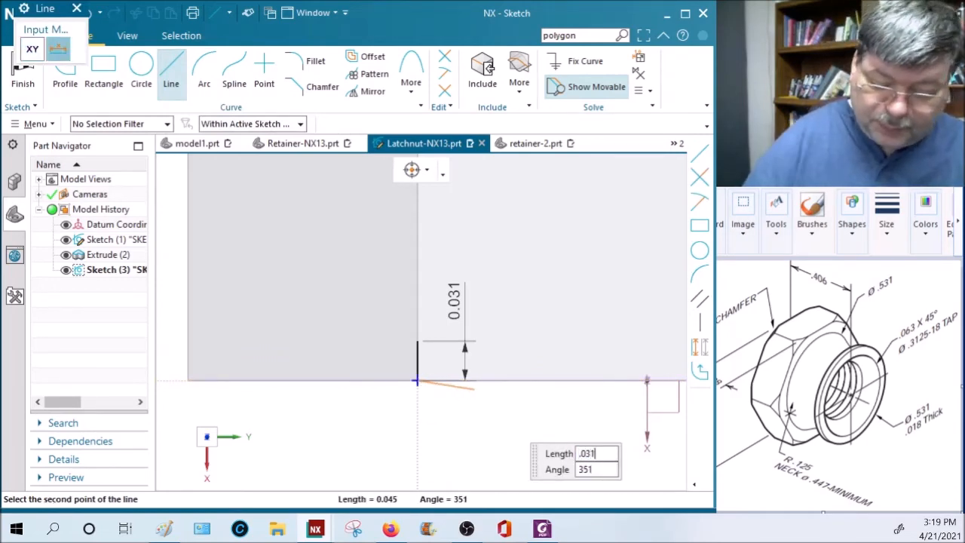
key(Tab)
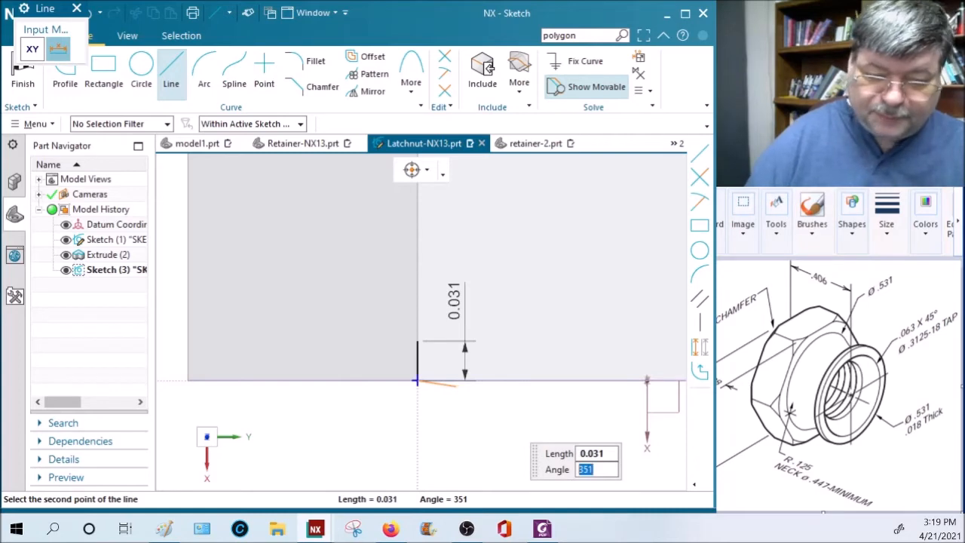
click(465, 377)
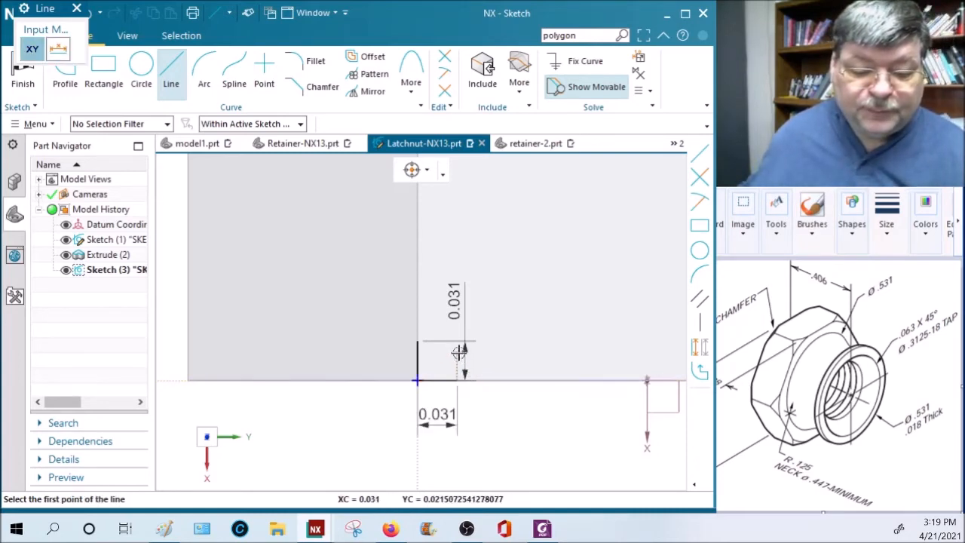
Connect the free ends of the two 0.031 in lines with a diagonal to close the triangle, and finish the sketch
click(172, 72)
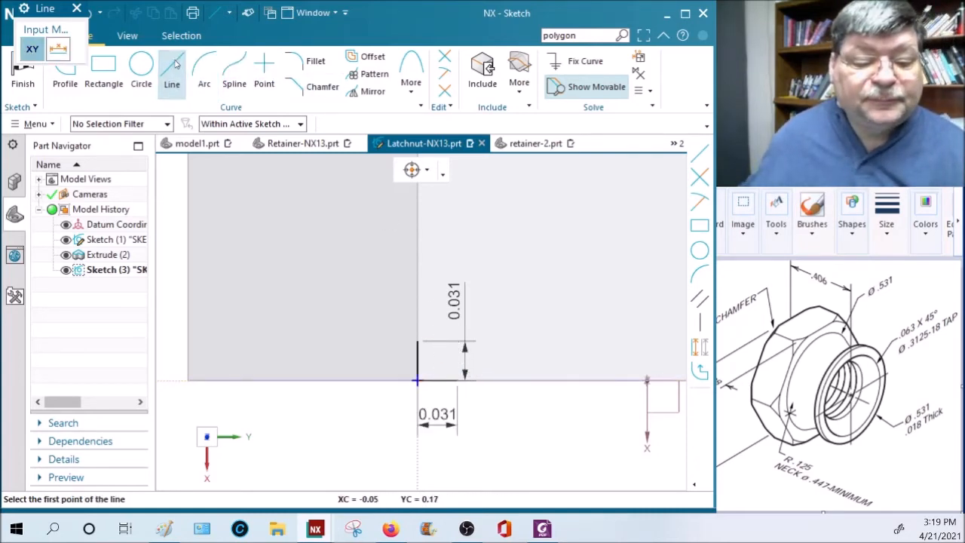
click(418, 343)
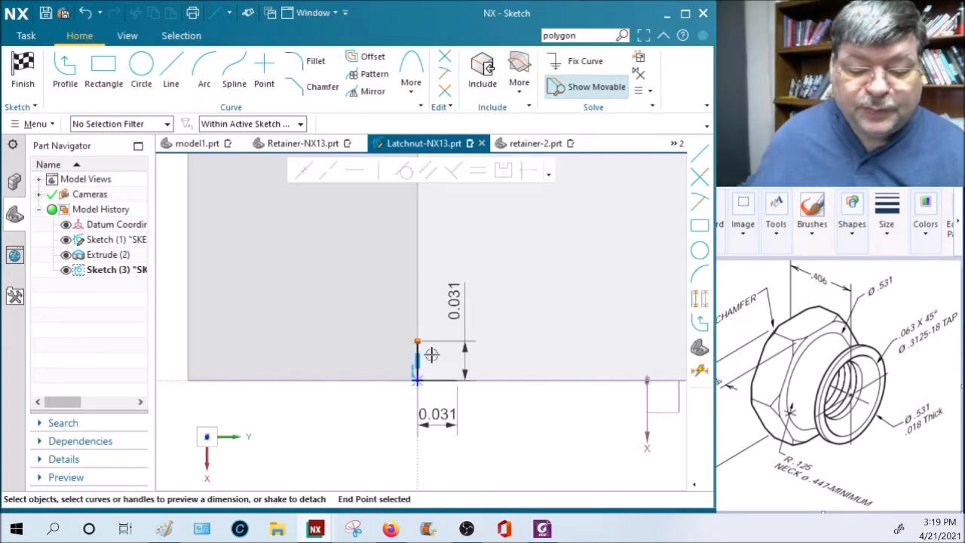
click(171, 72)
click(419, 343)
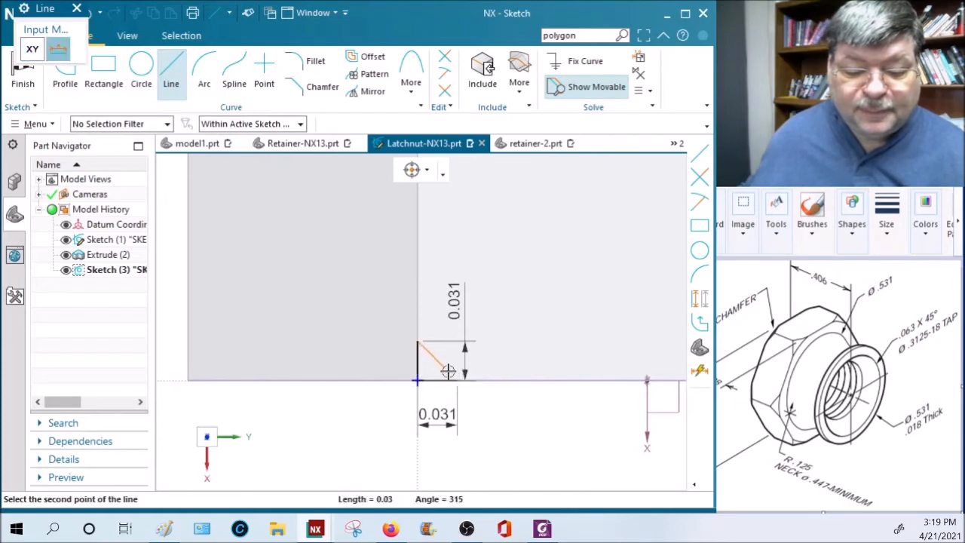
click(456, 374)
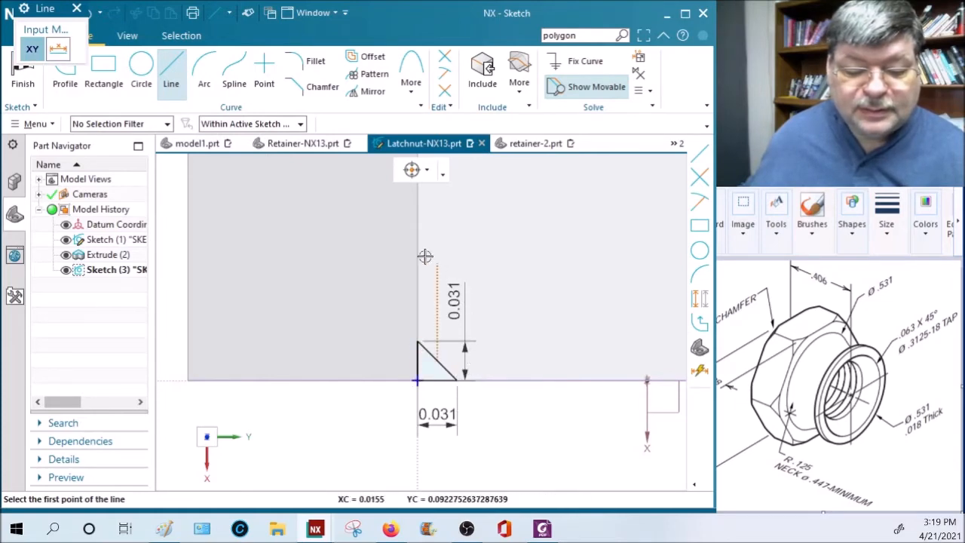
click(22, 76)
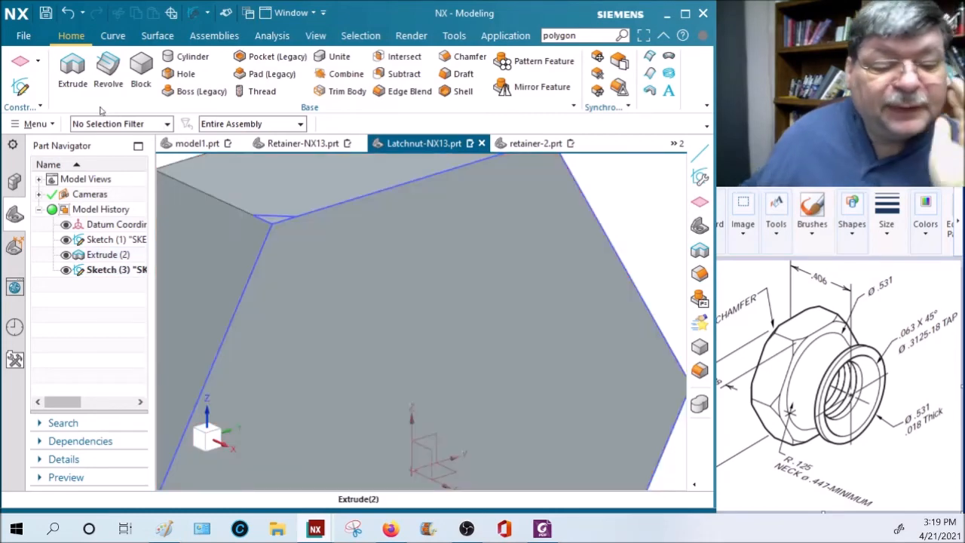
Create a new sketch on the adjacent side face of the hexagonal body, next to the corner with the triangle
click(23, 86)
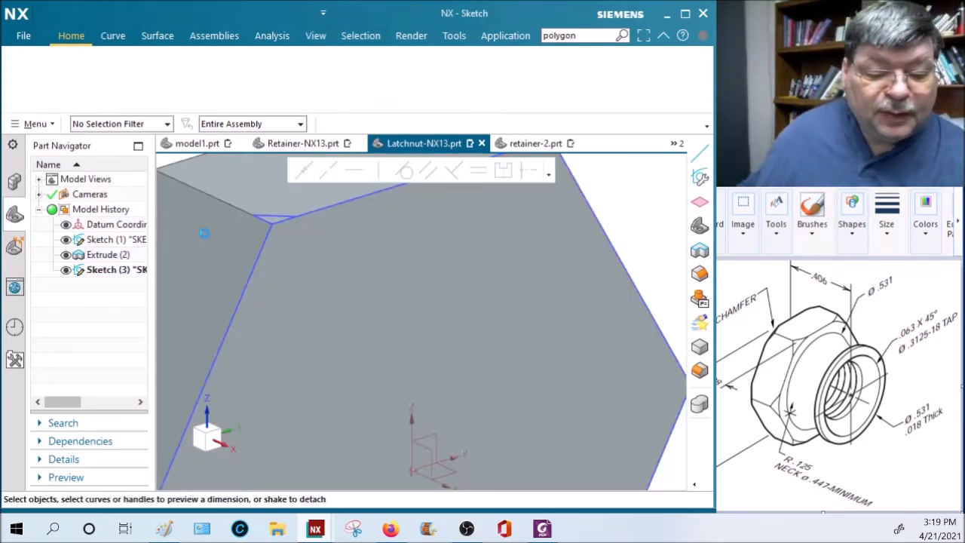
click(236, 265)
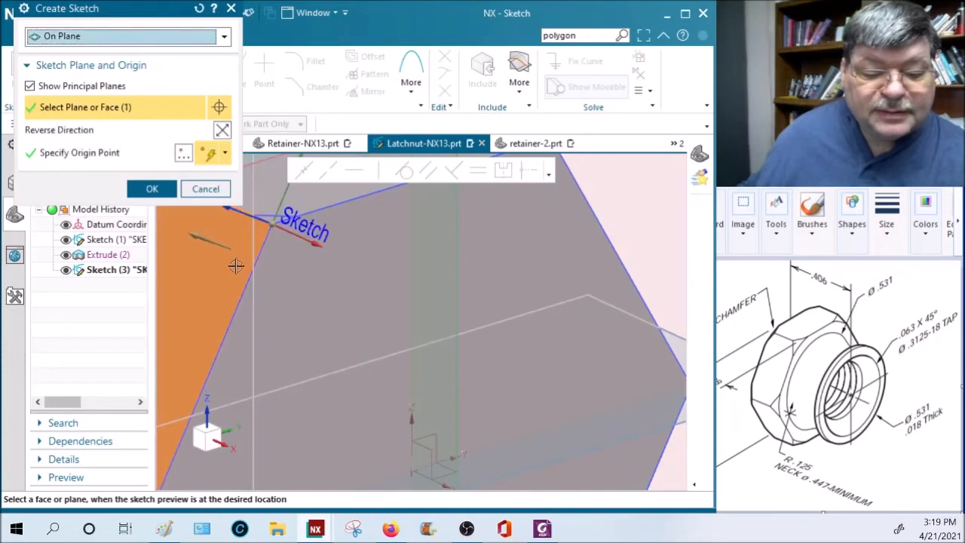
click(155, 190)
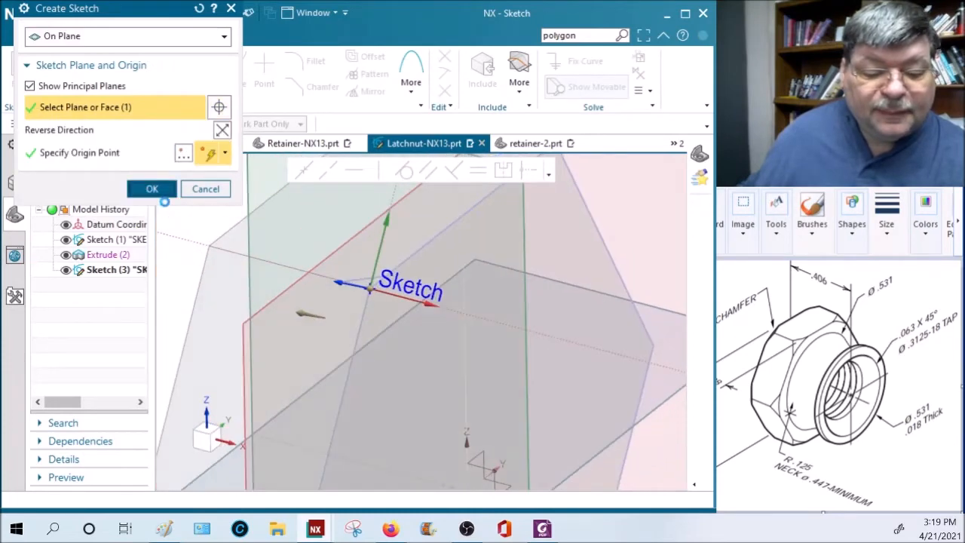
Draw a 0.031 in vertical line downward from the sketch origin along the front edge of this side face, and finish the sketch
click(171, 71)
click(420, 322)
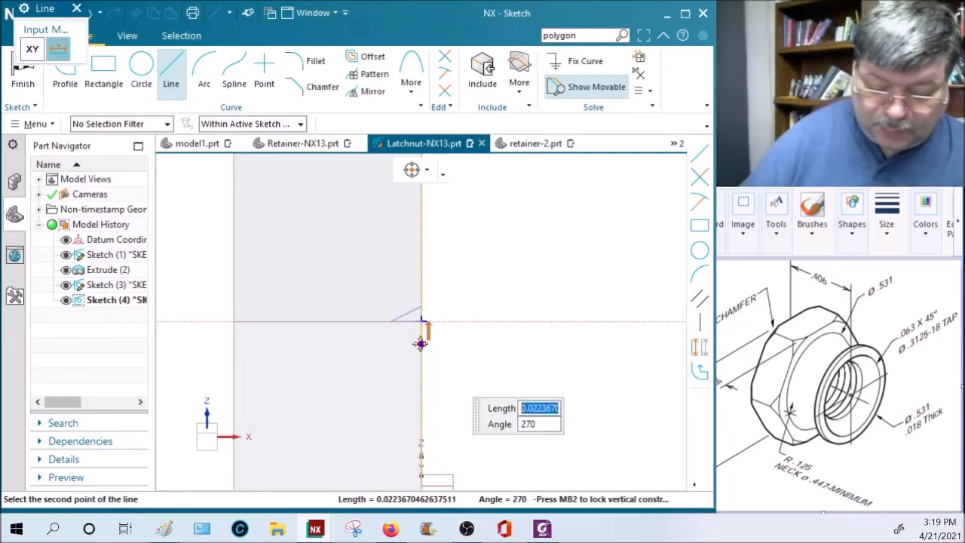
text(.03)
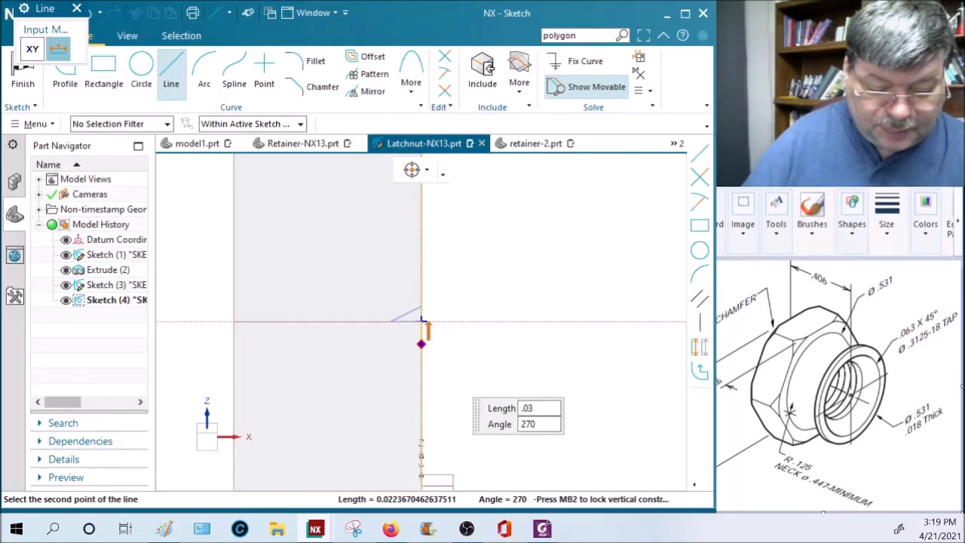
text(1)
key(Tab)
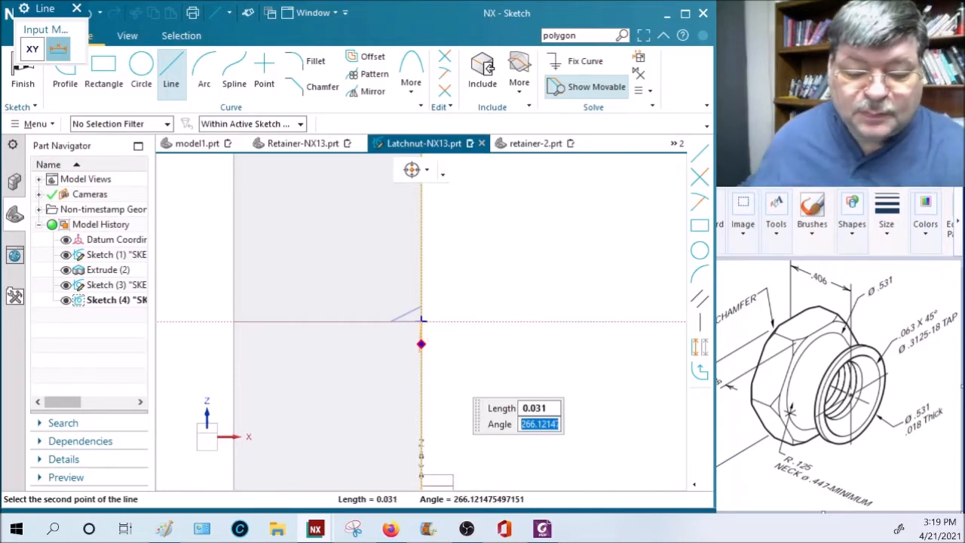
click(420, 349)
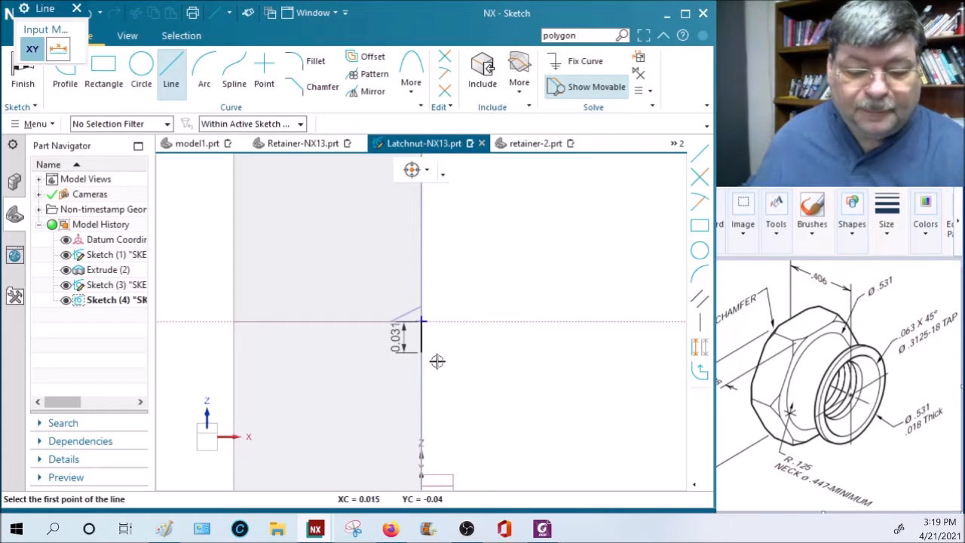
key(Escape)
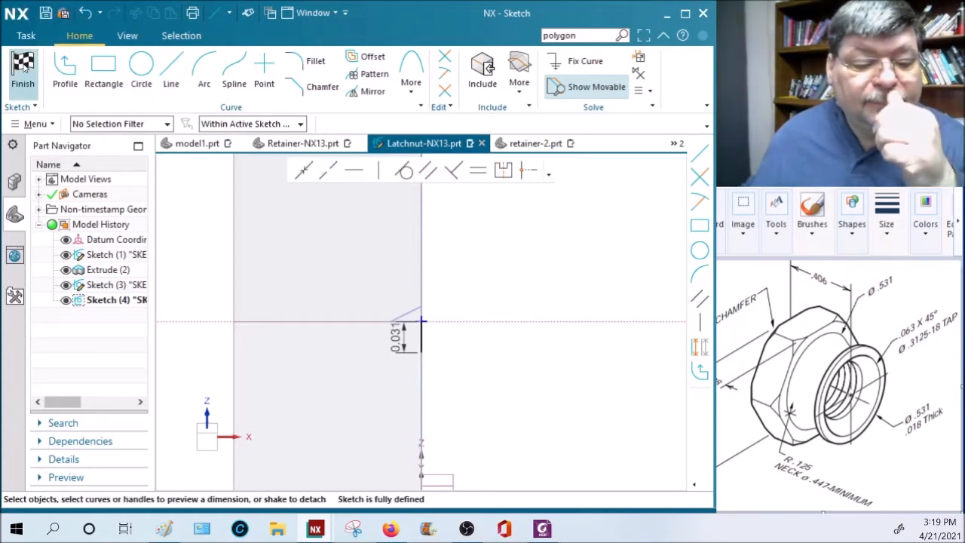
click(23, 67)
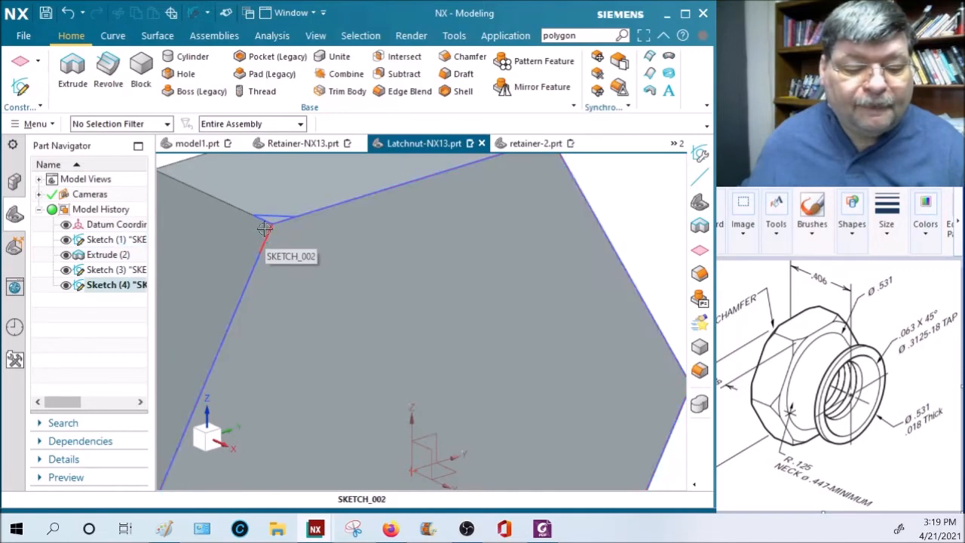
Reopen the sketch, draw a diagonal from the vertical line's lower end to the first triangle's endpoint on the shared edge, and finish the sketch
double_click(264, 228)
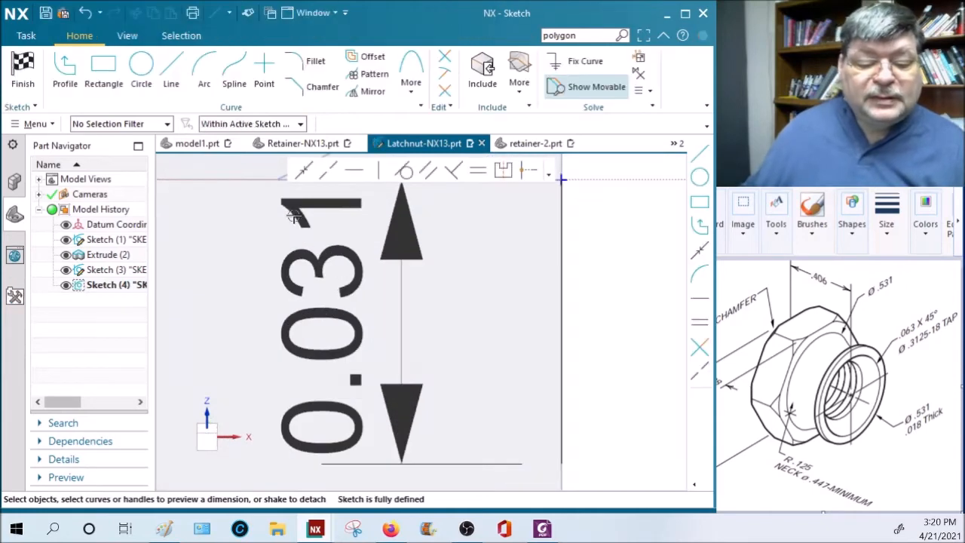
click(168, 64)
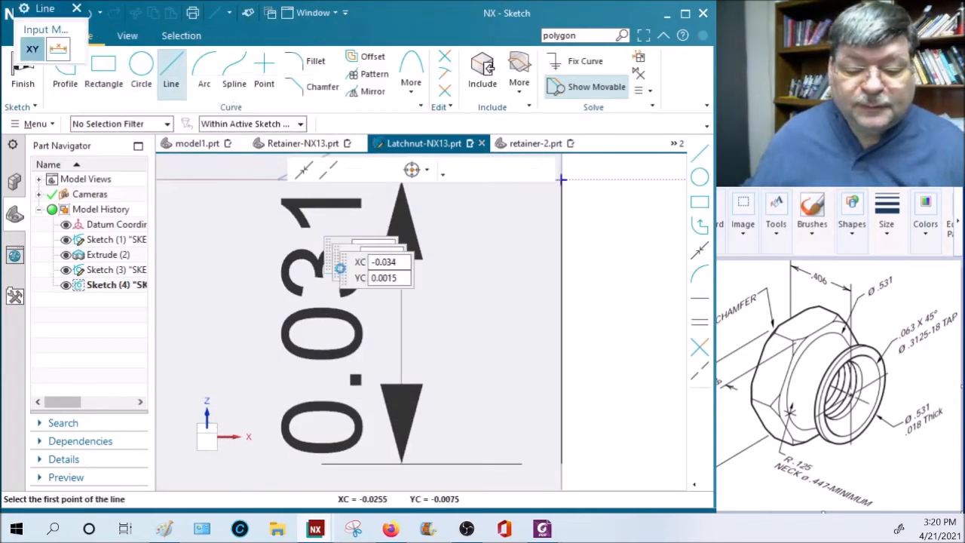
click(557, 463)
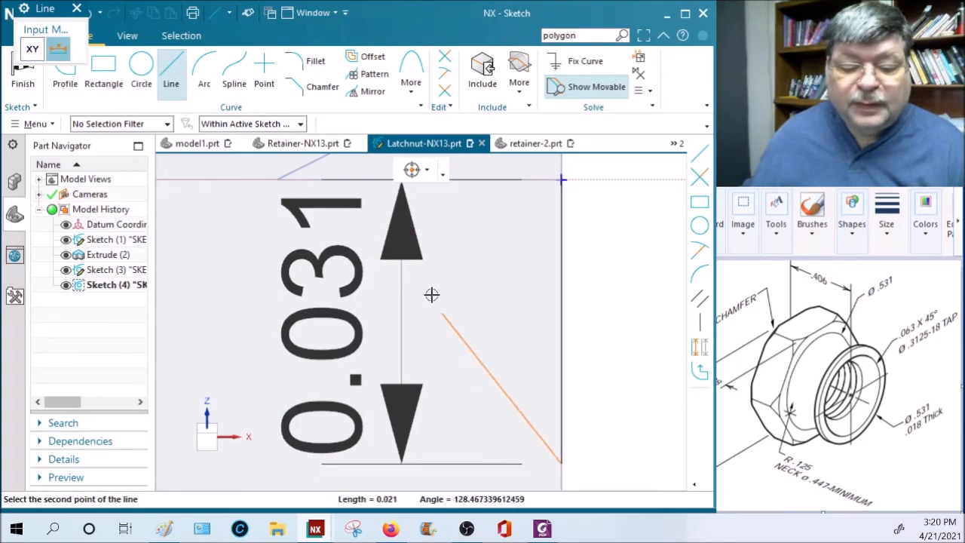
click(276, 179)
click(22, 73)
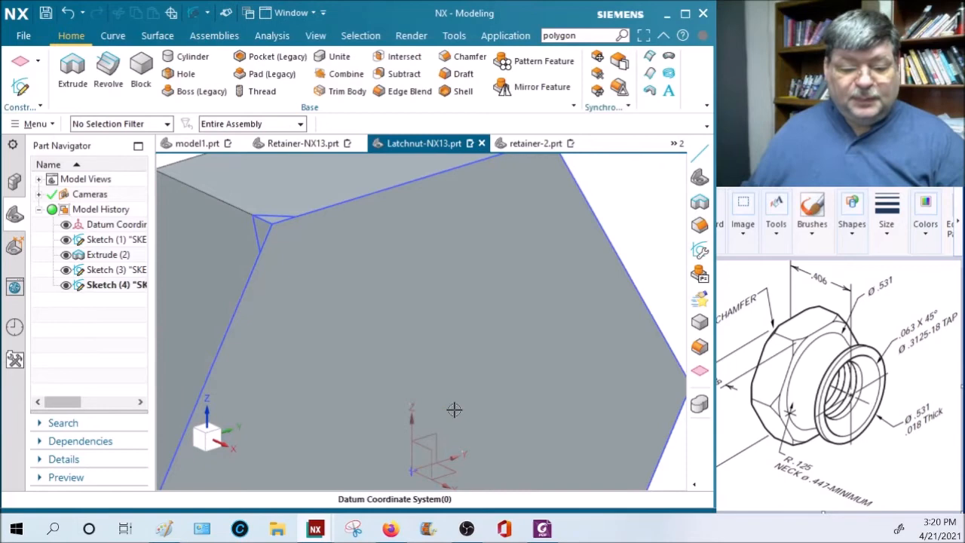
Create a datum plane through the three outer endpoints of the chamfer triangles at the hexagonal body's corner
scroll(419, 373, down, 1)
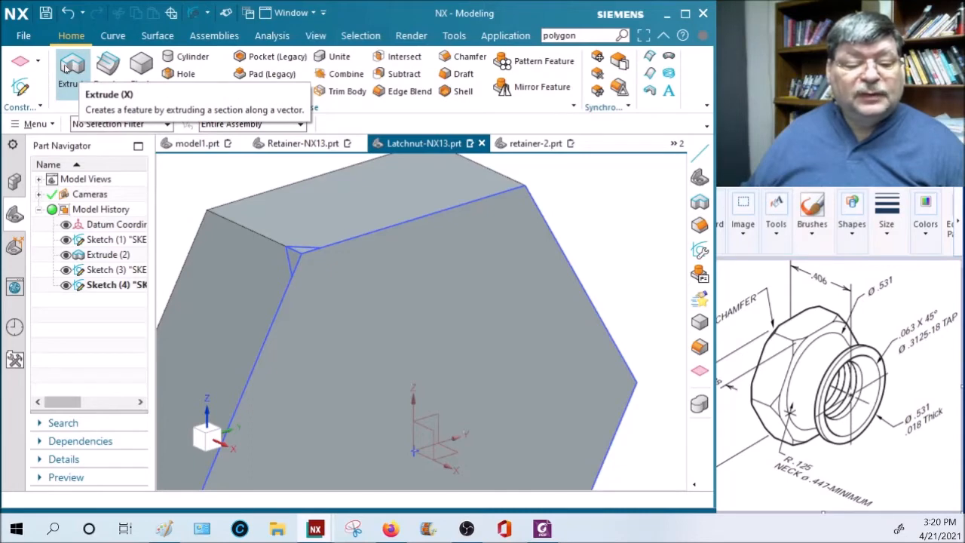
click(22, 66)
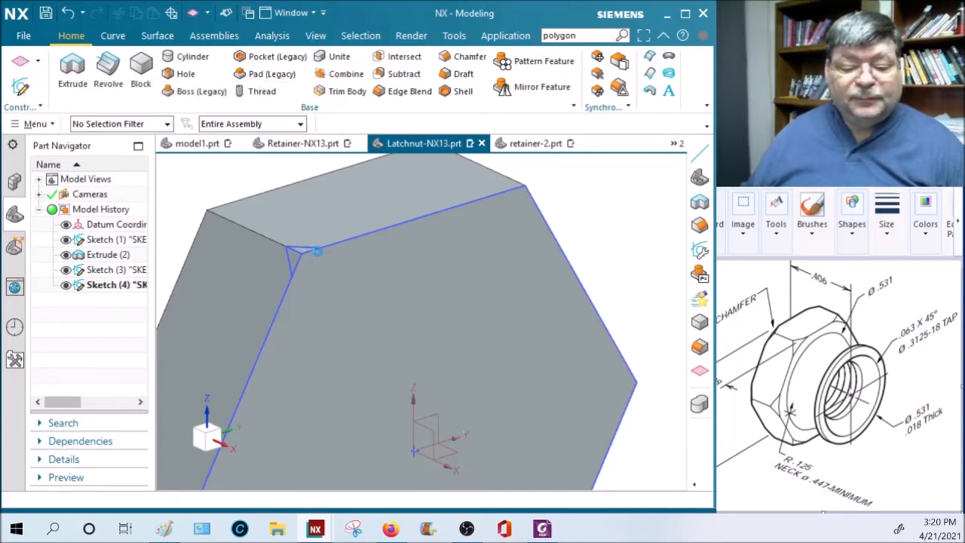
click(320, 249)
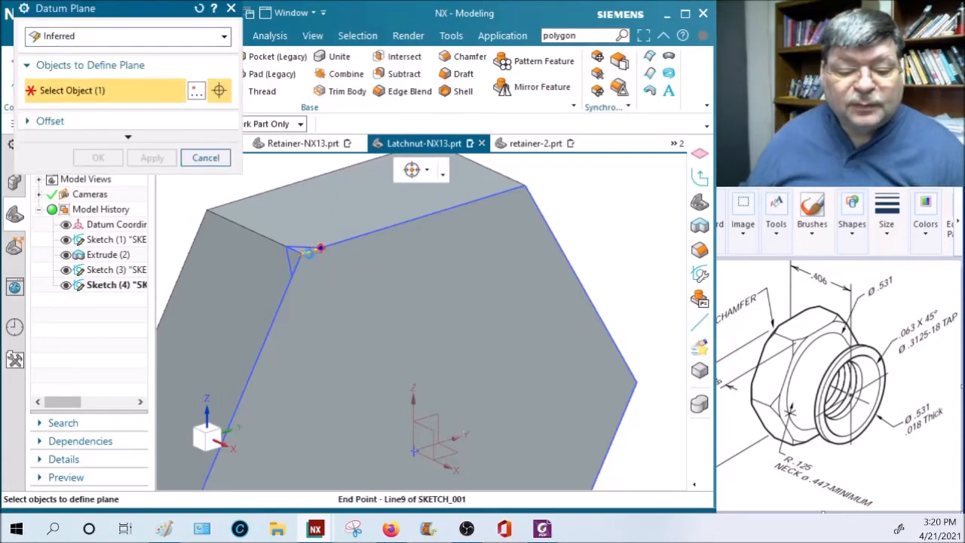
click(288, 251)
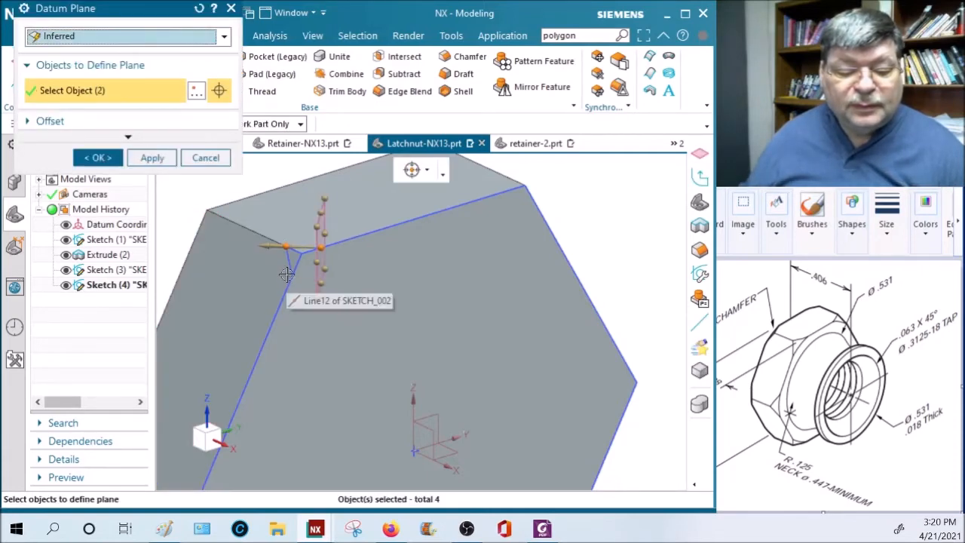
click(287, 273)
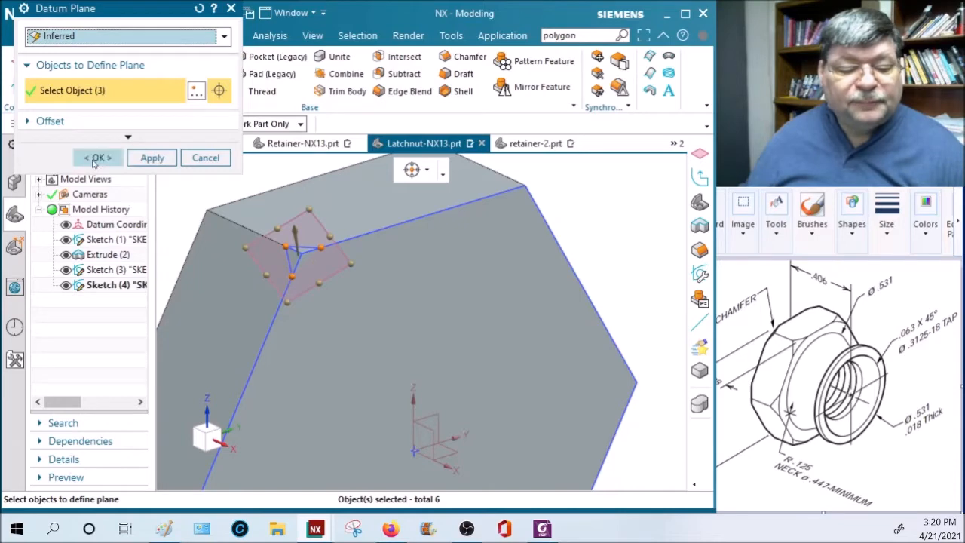
click(96, 158)
Start an Extrude with a sketch on the new datum plane, draw a circle centred on the body's corner enclosing the chamfer triangle, and finish the sketch
middle_drag(291, 332, 359, 381)
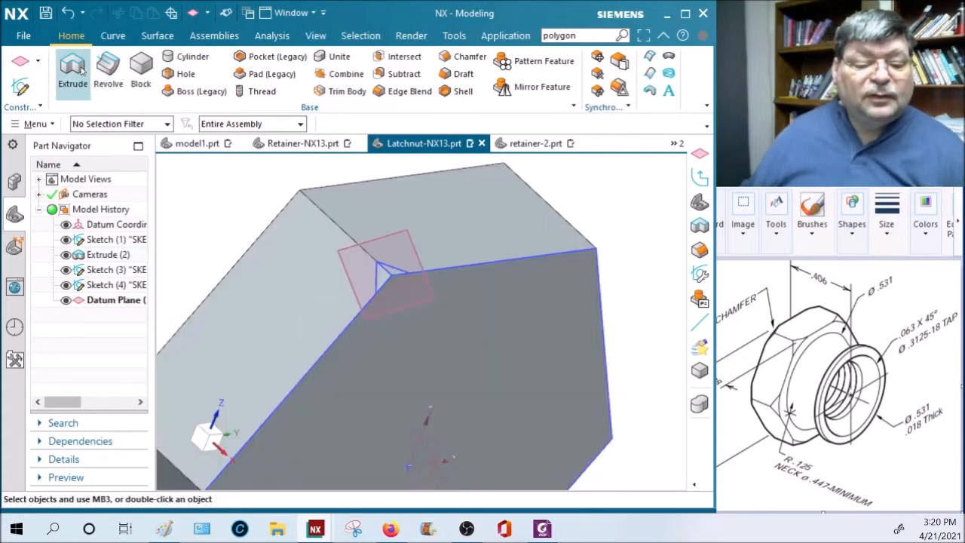
click(73, 70)
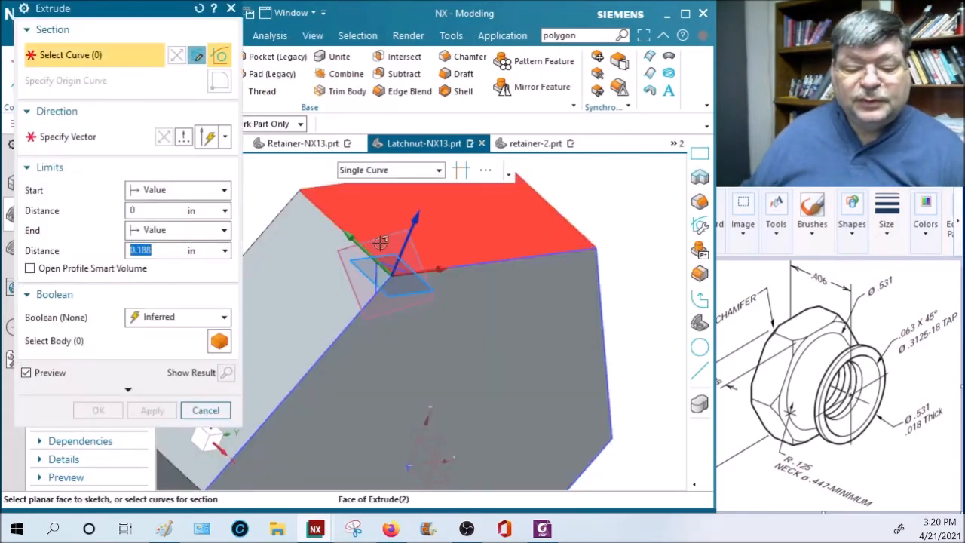
click(381, 242)
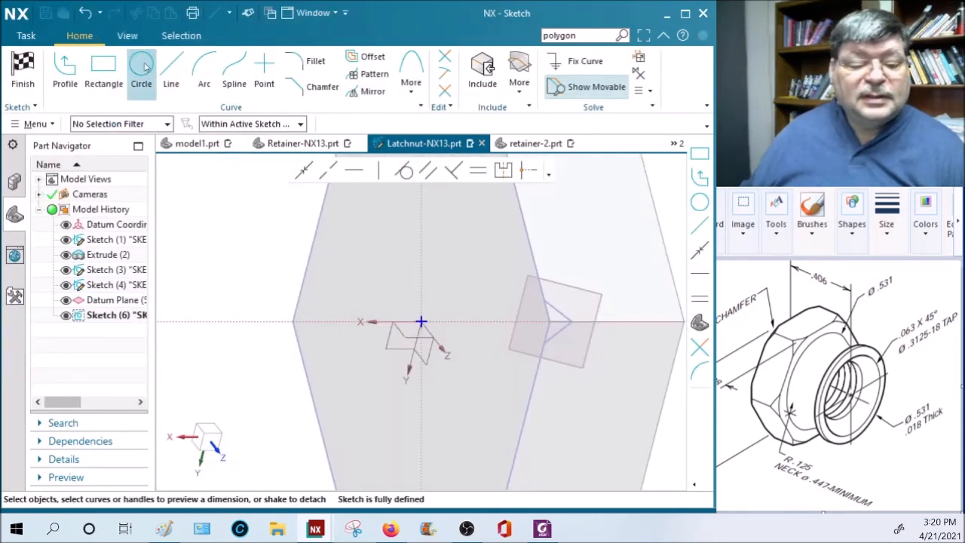
click(143, 68)
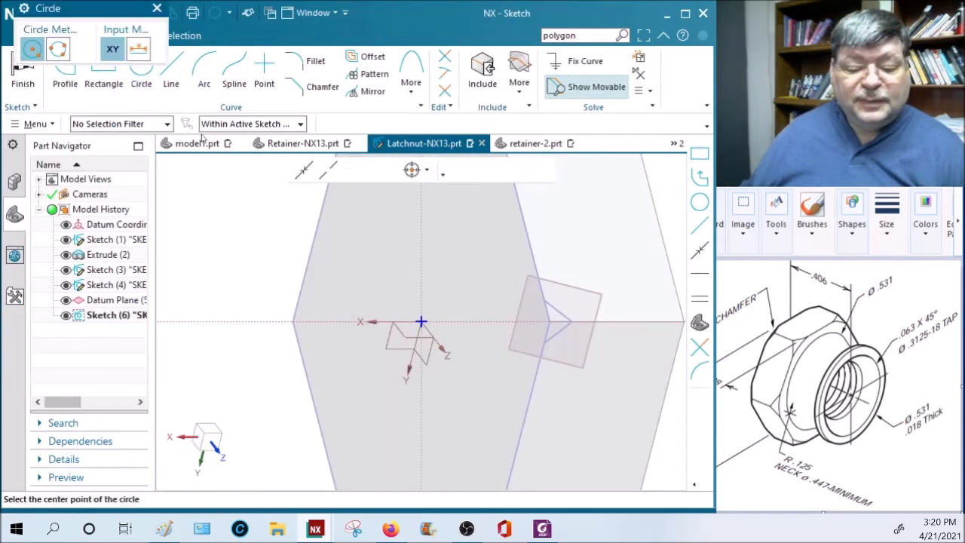
click(550, 322)
click(572, 305)
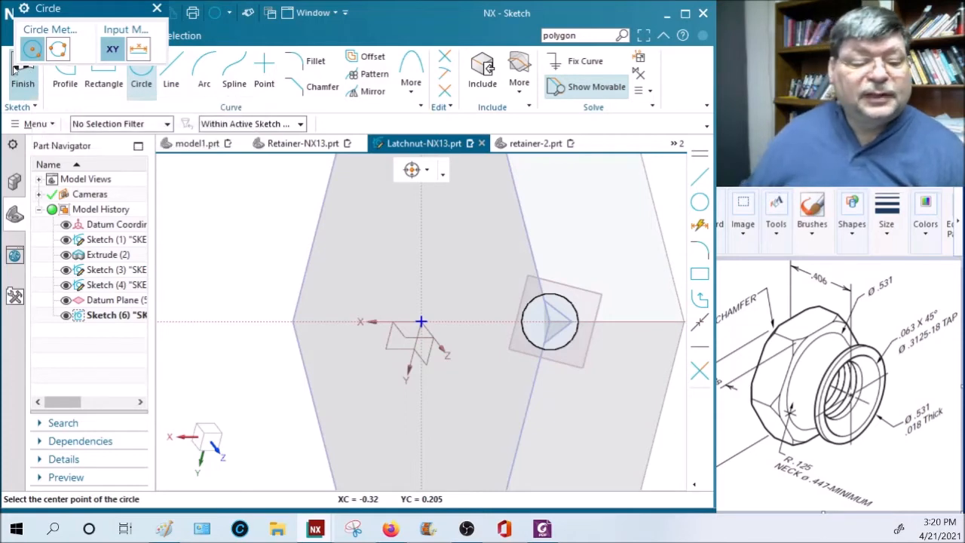
click(33, 89)
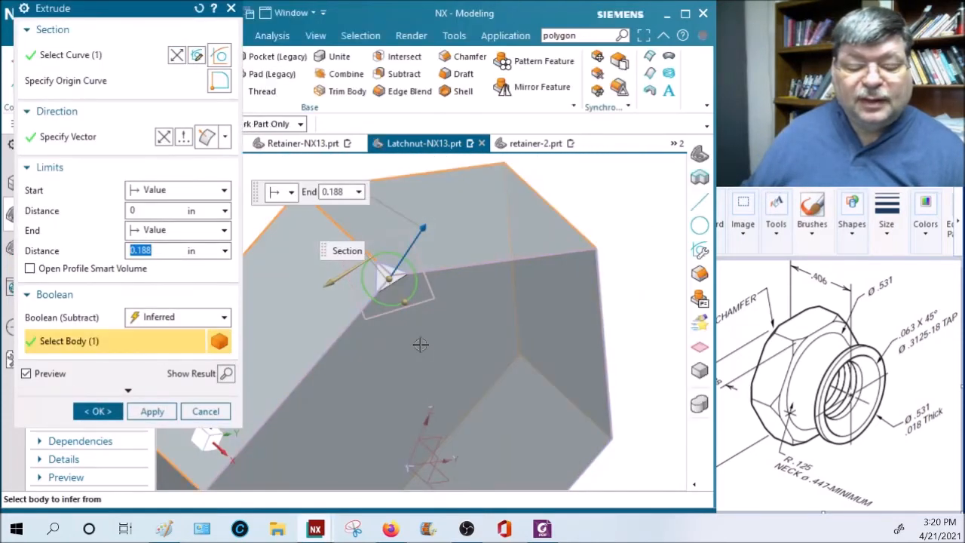
Extrude the circle 0.188 in as a Subtract to cut off the corner of the hexagonal body
middle_drag(388, 332, 458, 371)
click(180, 322)
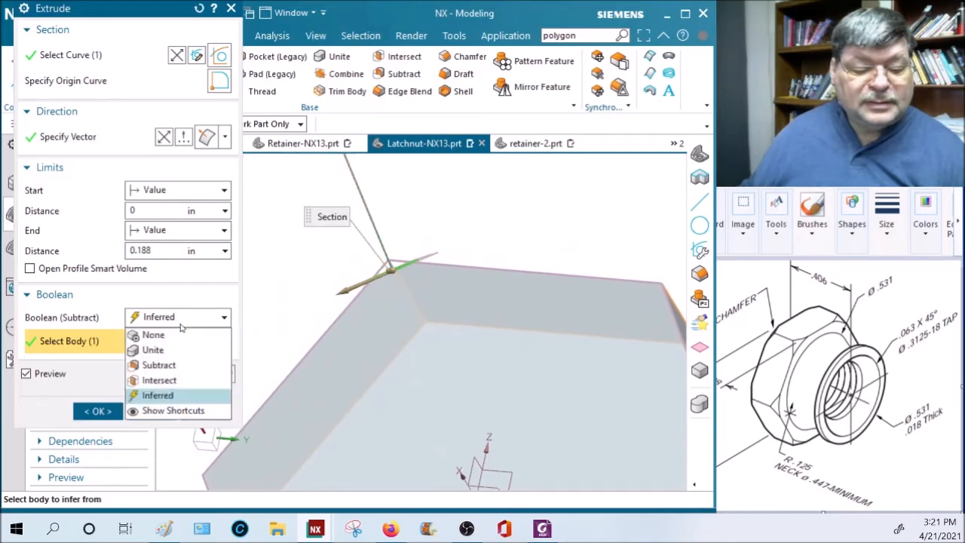
click(177, 365)
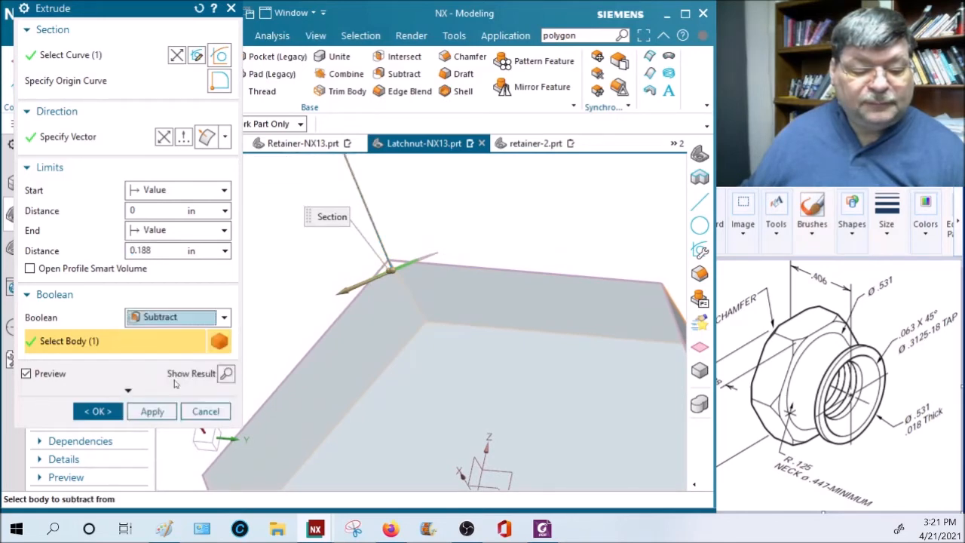
click(98, 411)
Start a Pattern Feature and set its layout to Circular
middle_drag(320, 295, 367, 336)
scroll(367, 336, down, 2)
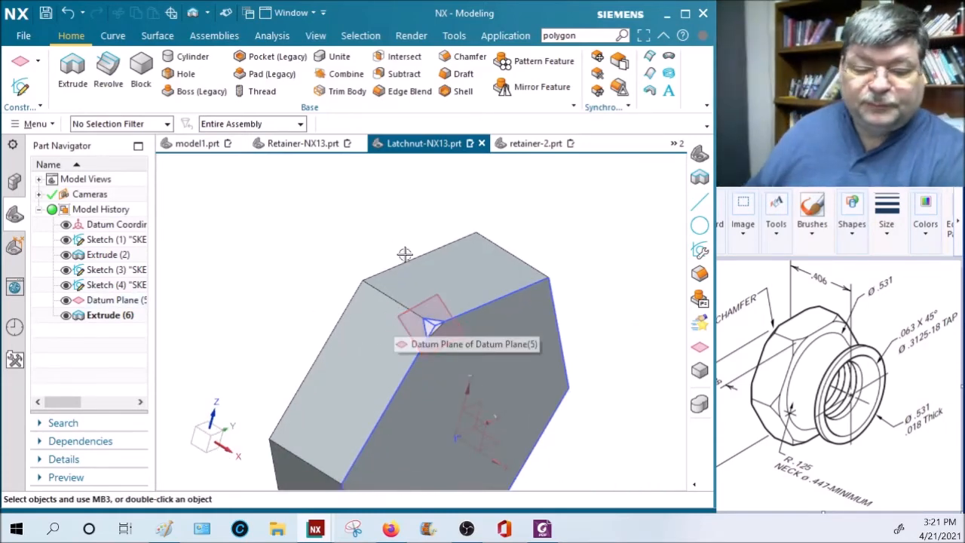
shift+middle_drag(625, 405, 593, 349)
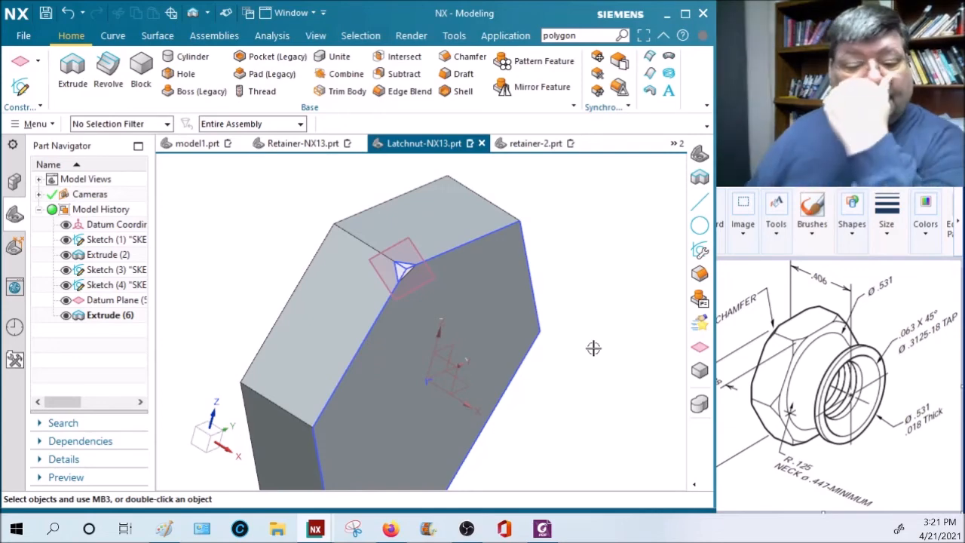
click(699, 154)
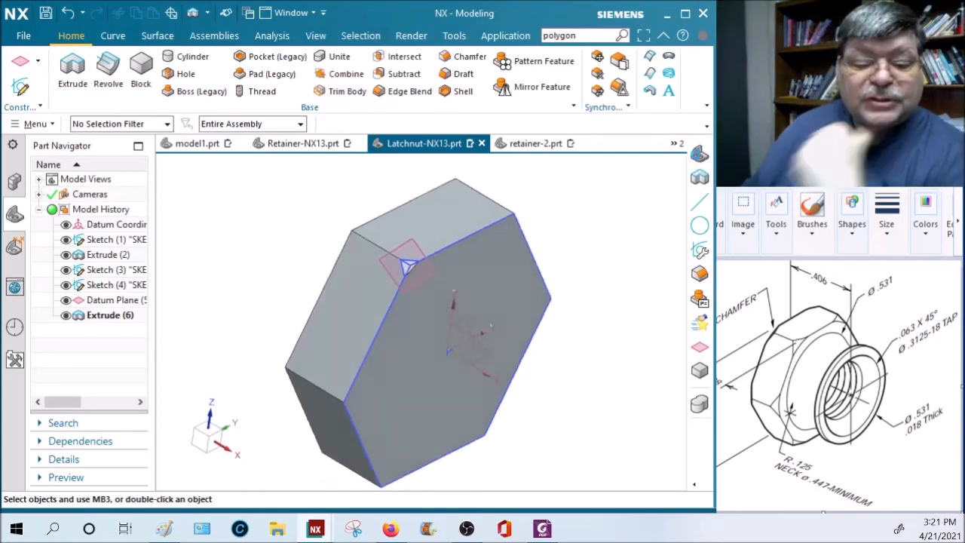
click(543, 62)
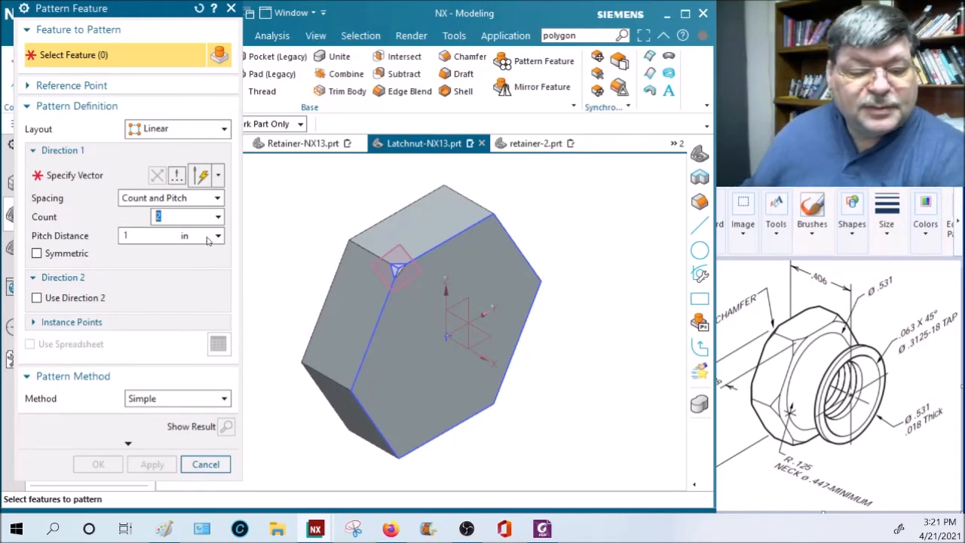
click(171, 198)
click(170, 227)
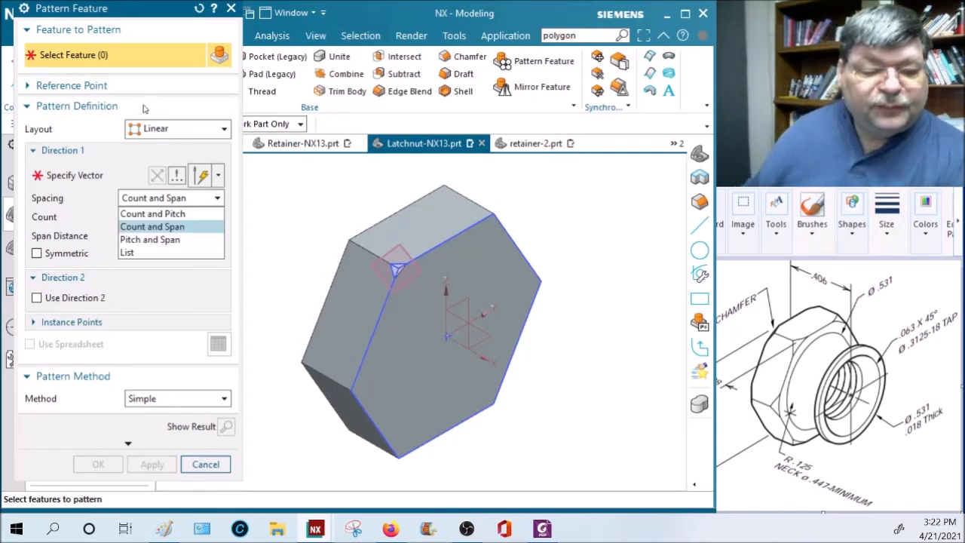
click(226, 130)
scroll(222, 132, down, 1)
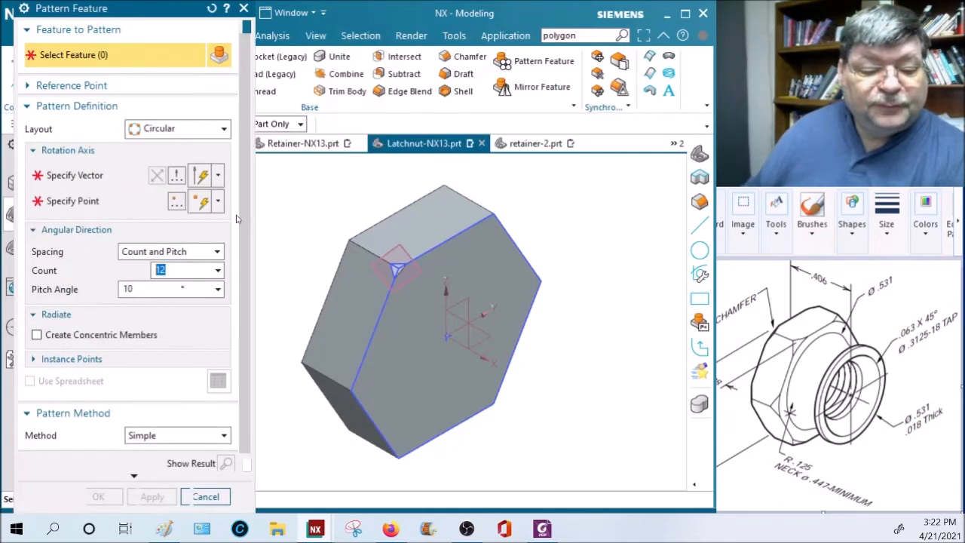
Define the circular pattern by Count and Pitch, with a count of 6 and a pitch angle of 360/6 degrees
click(218, 253)
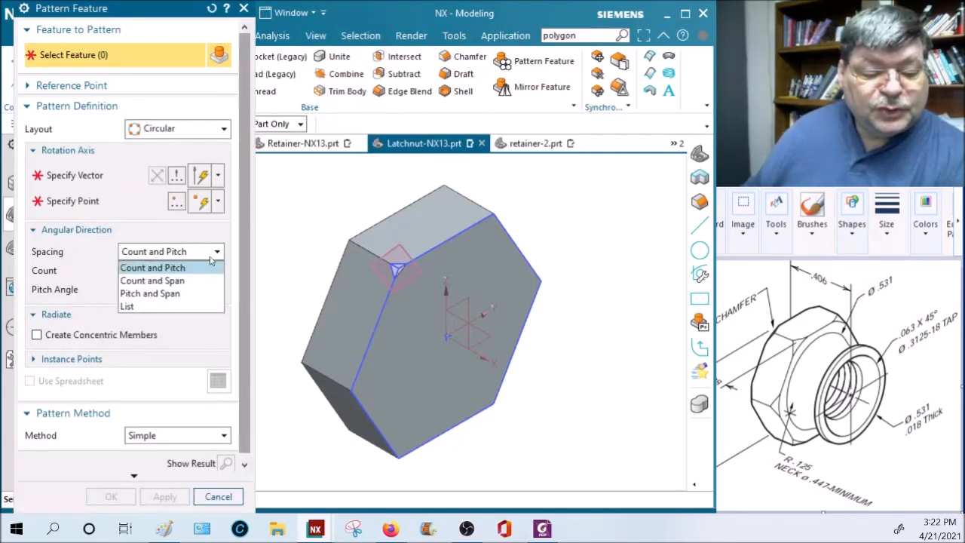
click(173, 268)
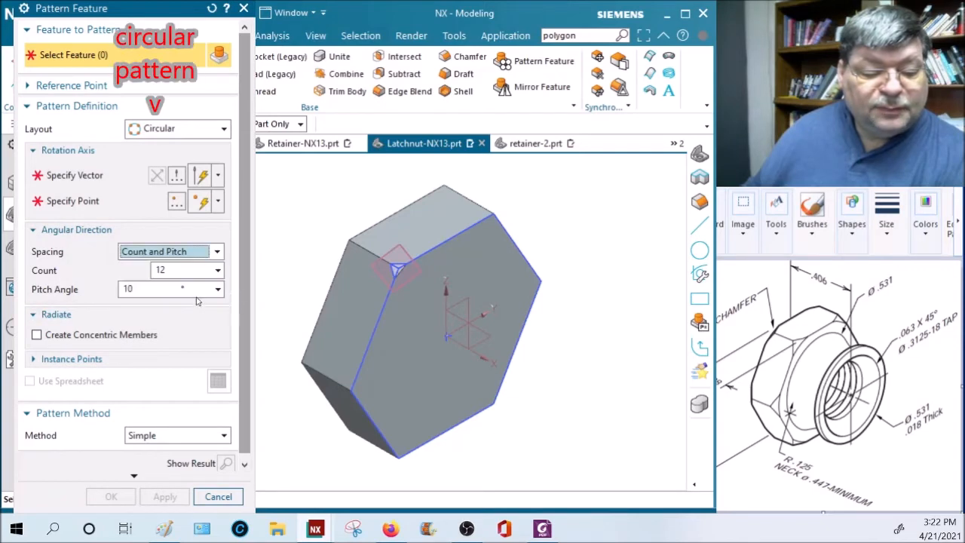
click(218, 291)
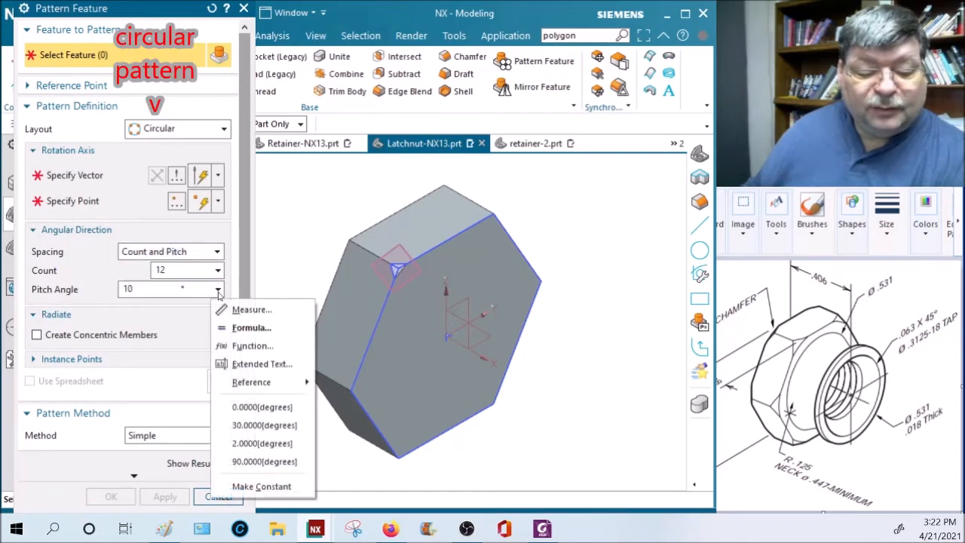
click(155, 289)
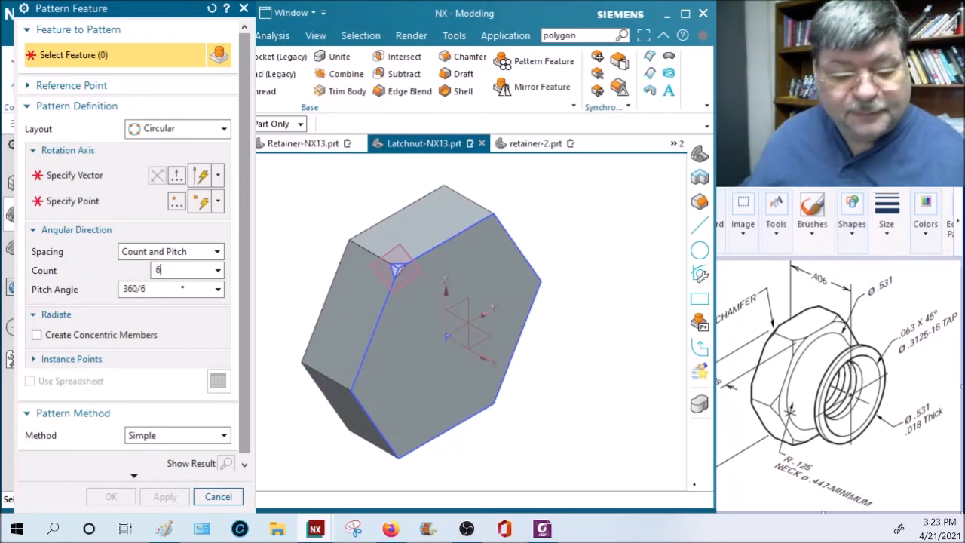
key(Tab)
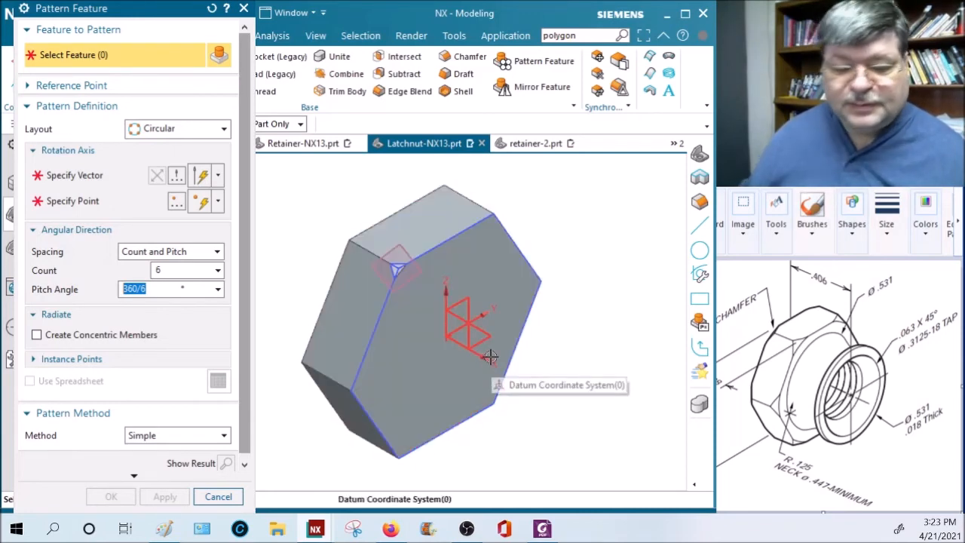
Set the pattern's rotation axis along the X axis of the datum coordinate system
click(202, 177)
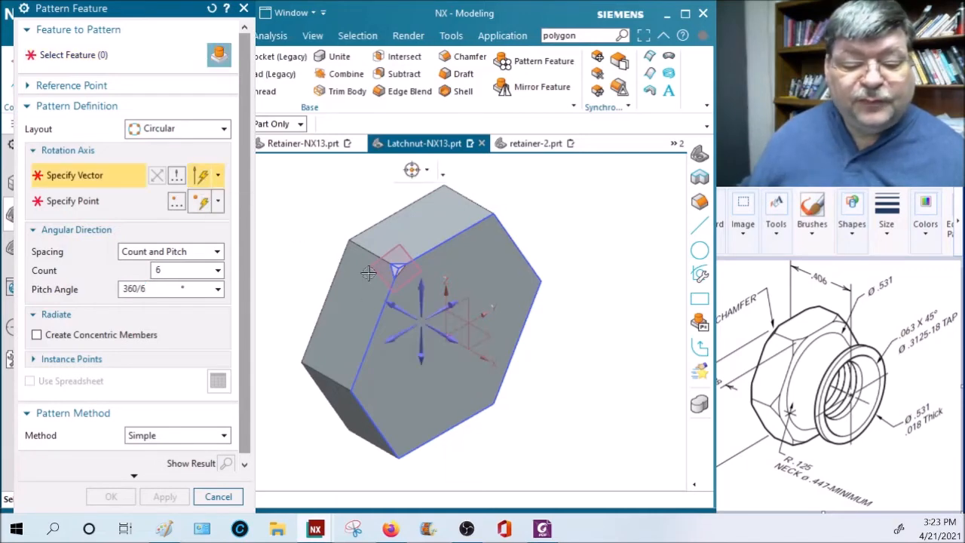
click(485, 359)
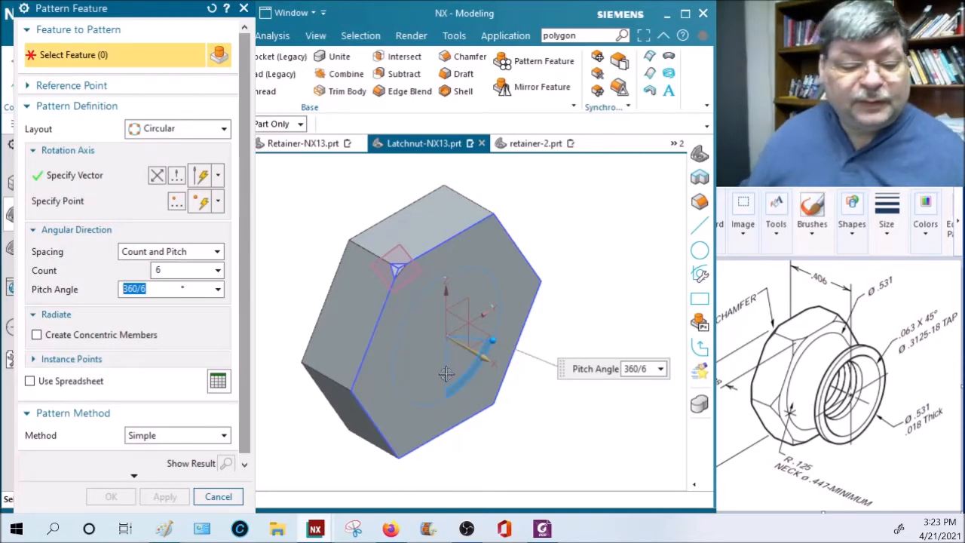
click(213, 176)
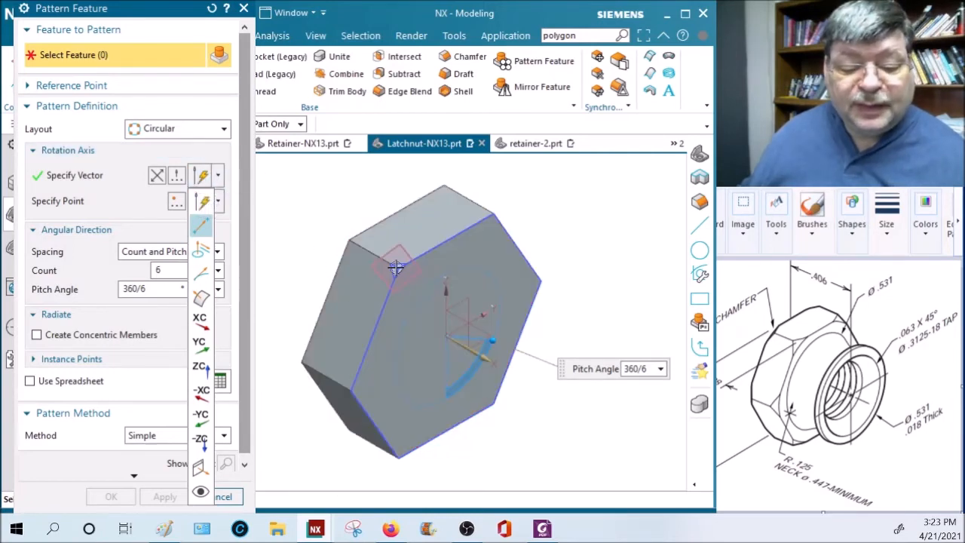
Select the corner-cutting extrude from the model history as the feature to pattern
scroll(396, 267, up, 5)
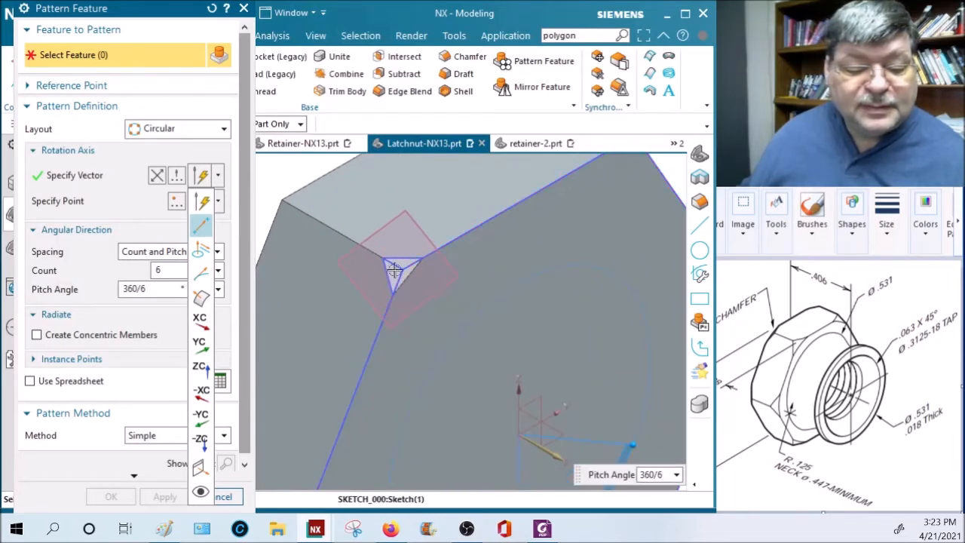
click(179, 31)
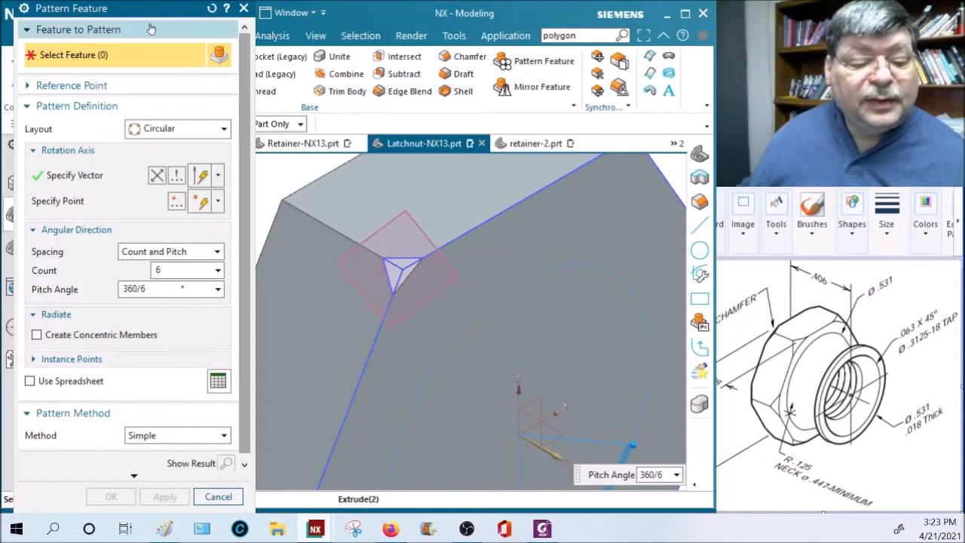
click(180, 32)
click(212, 36)
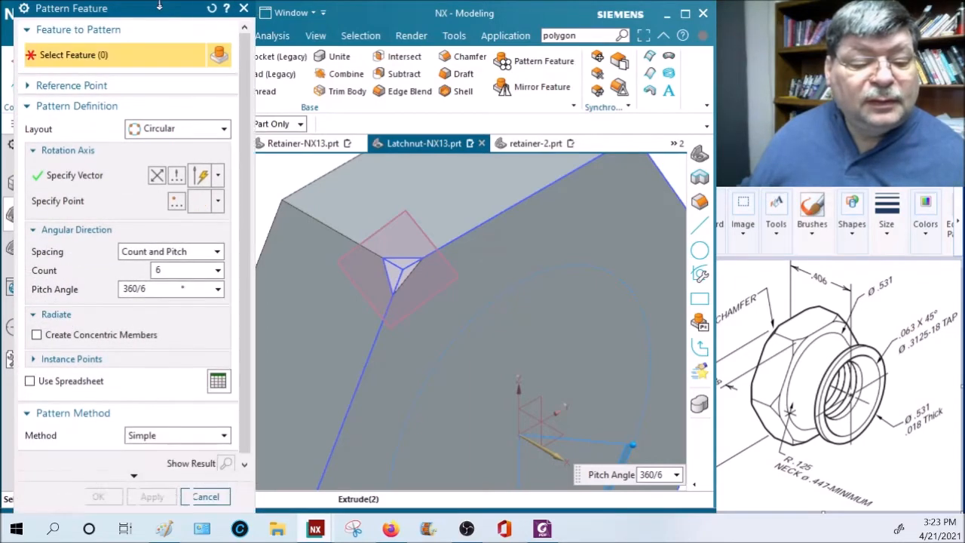
drag(161, 9, 574, 36)
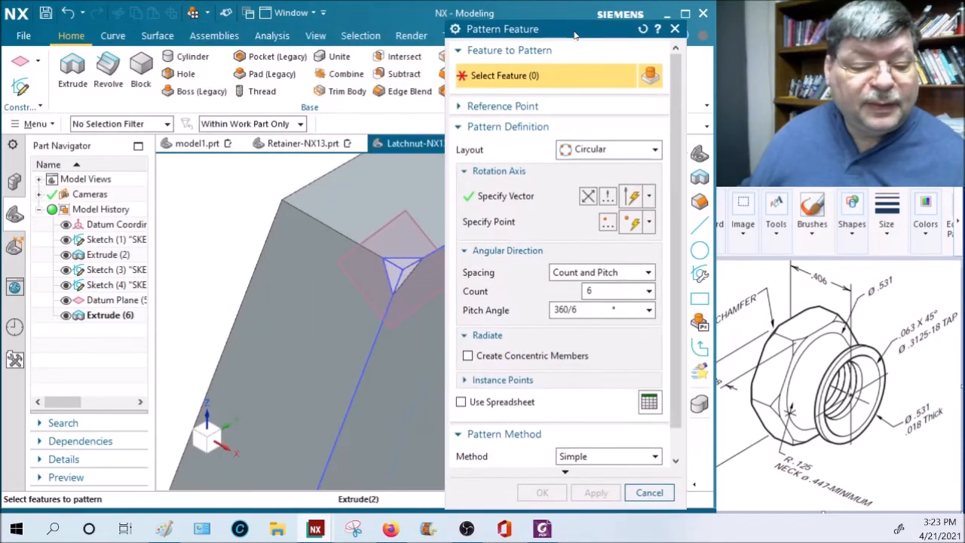
click(110, 316)
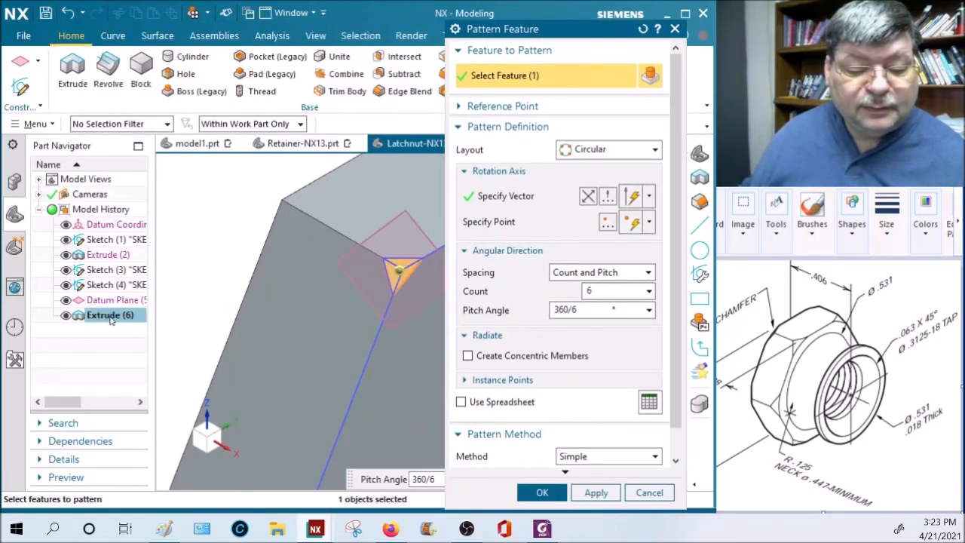
Keep the pattern method as Simple and create the six-instance circular pattern of the corner cut
drag(587, 33, 190, 16)
scroll(498, 285, down, 3)
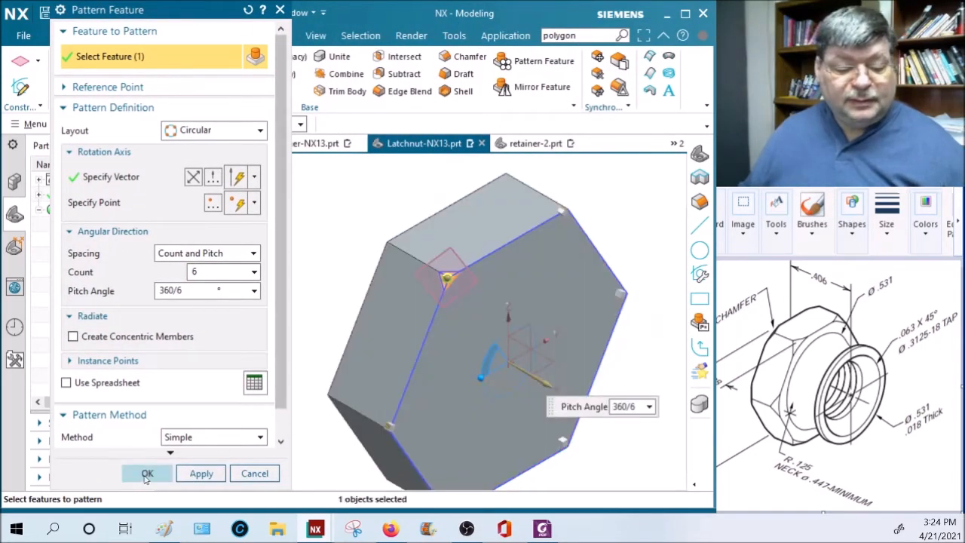
scroll(181, 440, down, 1)
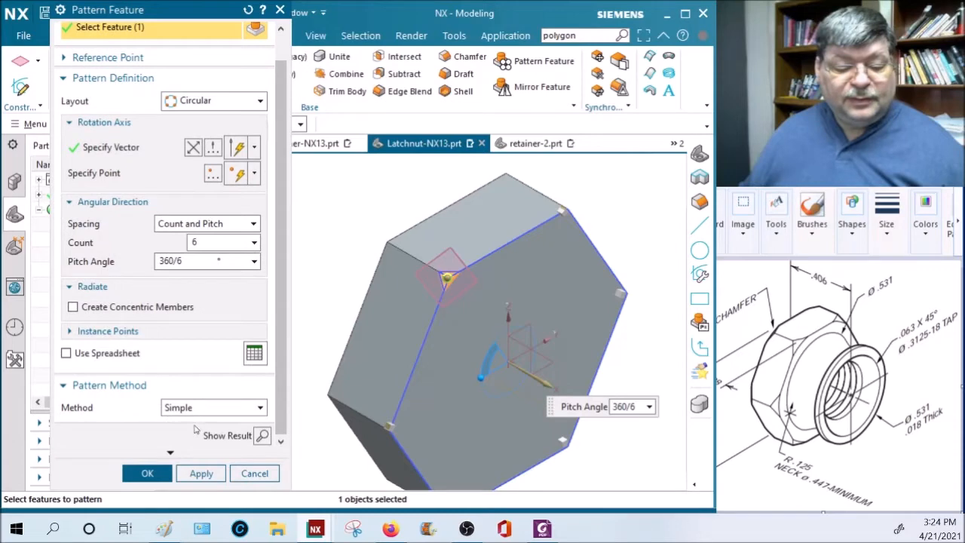
click(261, 409)
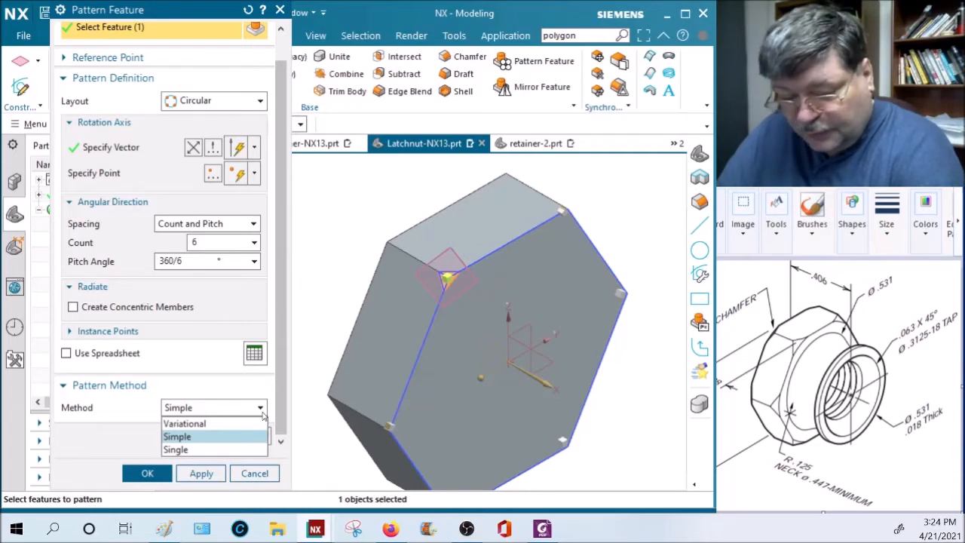
click(222, 408)
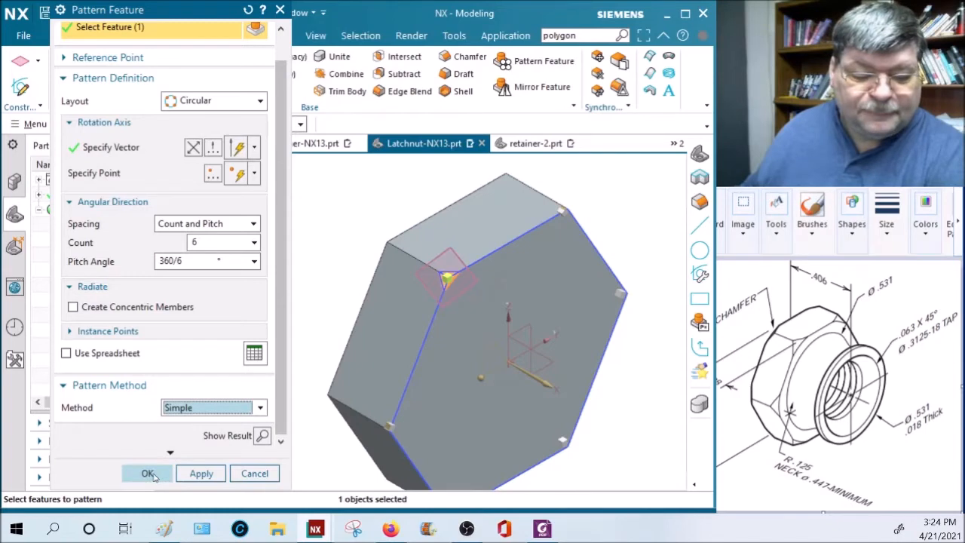
click(148, 473)
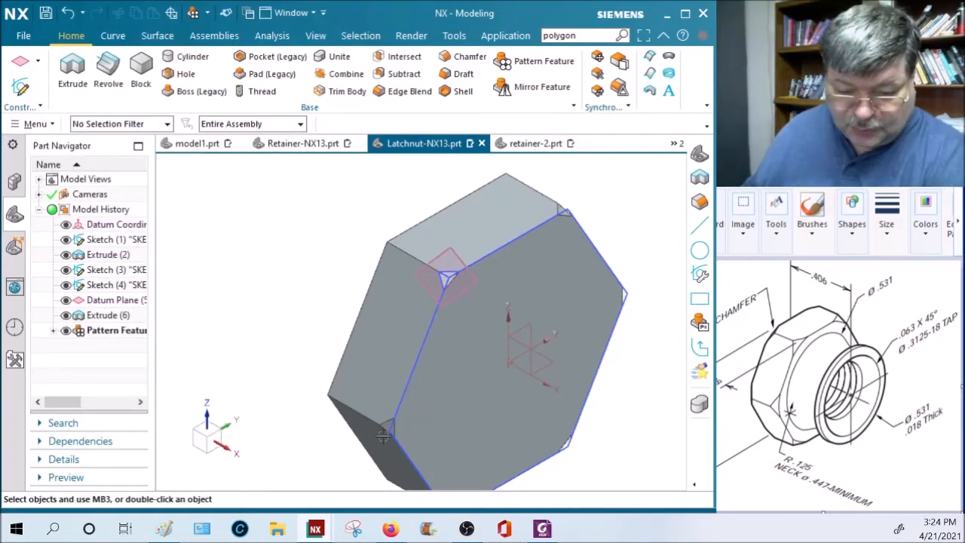
Start a Mirror Feature and define its new mirror plane from the front hexagonal face
scroll(583, 389, down, 2)
mouse_move(608, 425)
middle_down()
mouse_move(623, 409)
mouse_move(611, 418)
middle_up()
scroll(612, 419, up, 2)
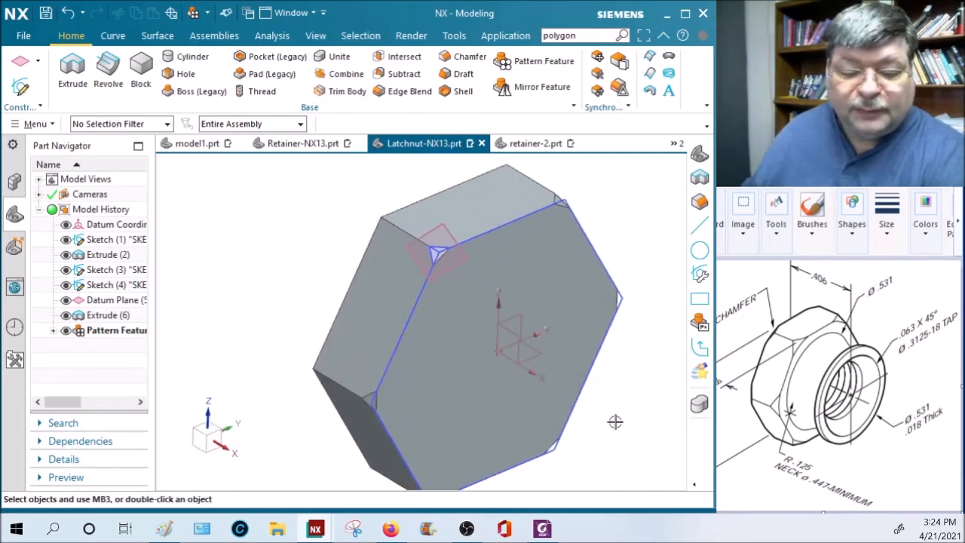
scroll(619, 427, down, 1)
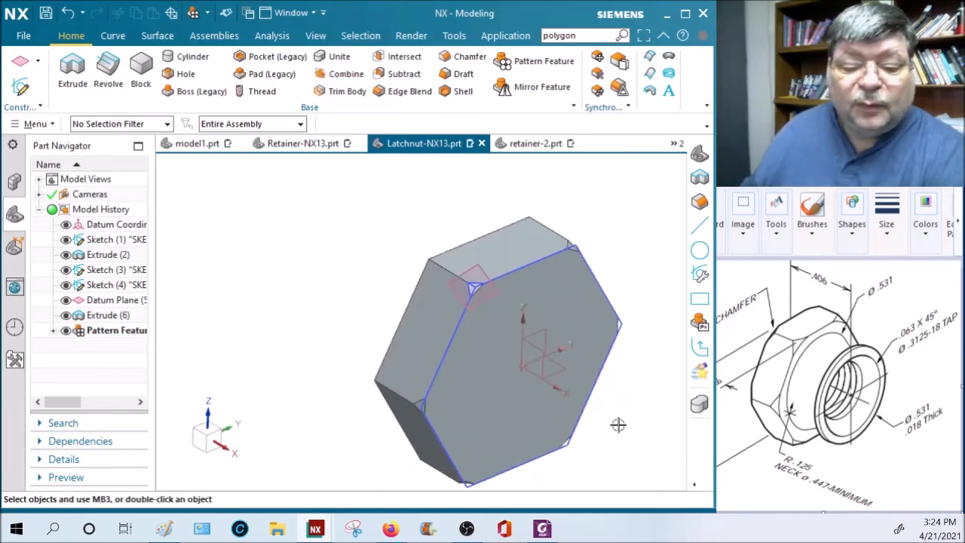
click(525, 89)
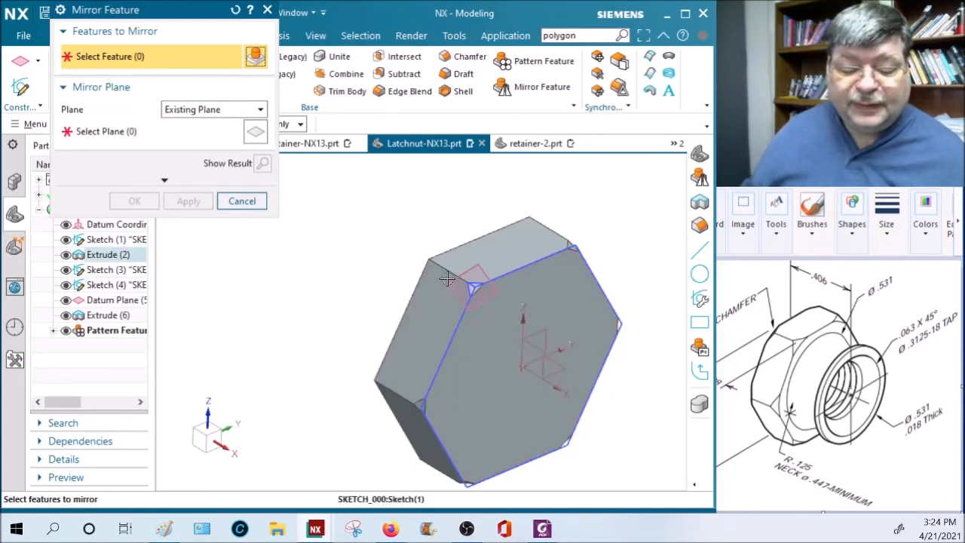
click(204, 110)
click(188, 137)
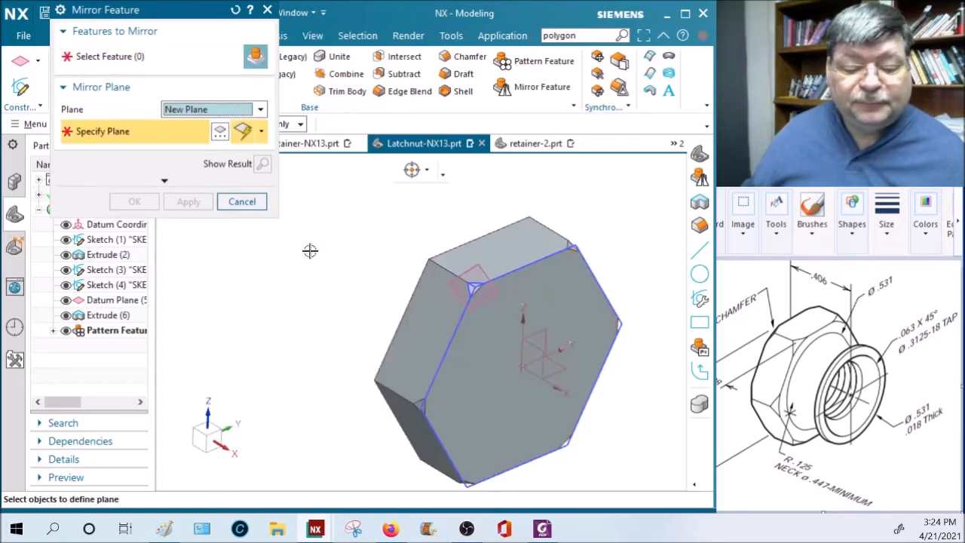
click(484, 372)
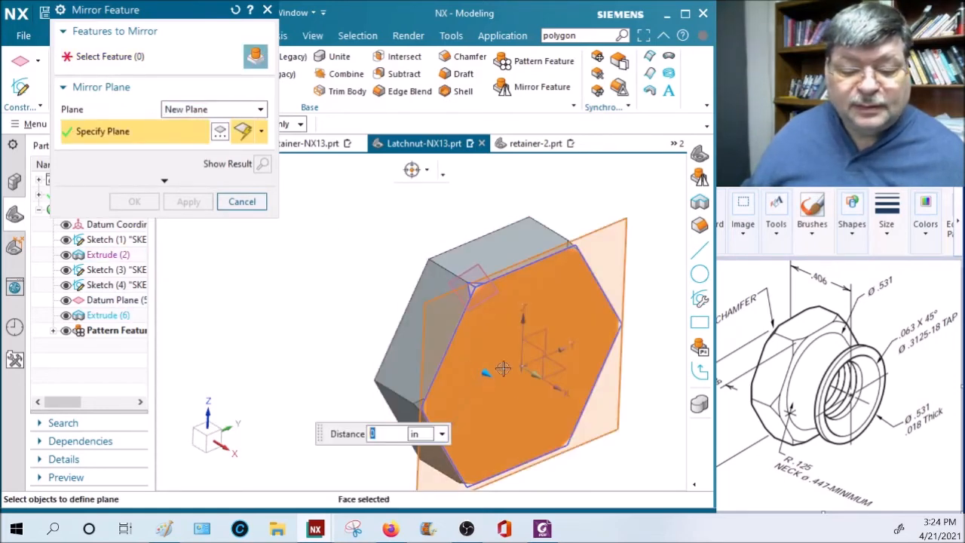
Offset the mirror plane from the front face by -.188/2 in, placing it halfway through the nut's thickness
drag(501, 374, 424, 326)
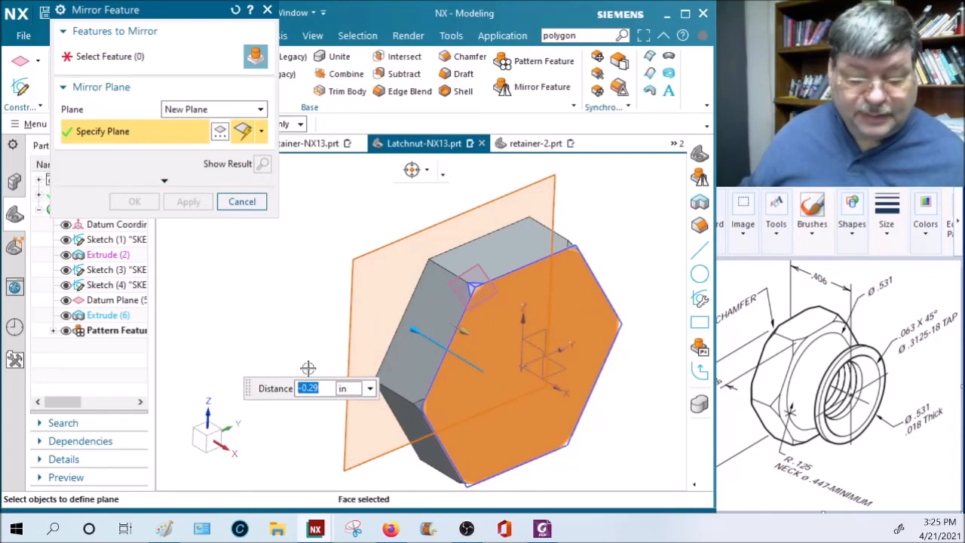
key(BackSpace)
text(.1)
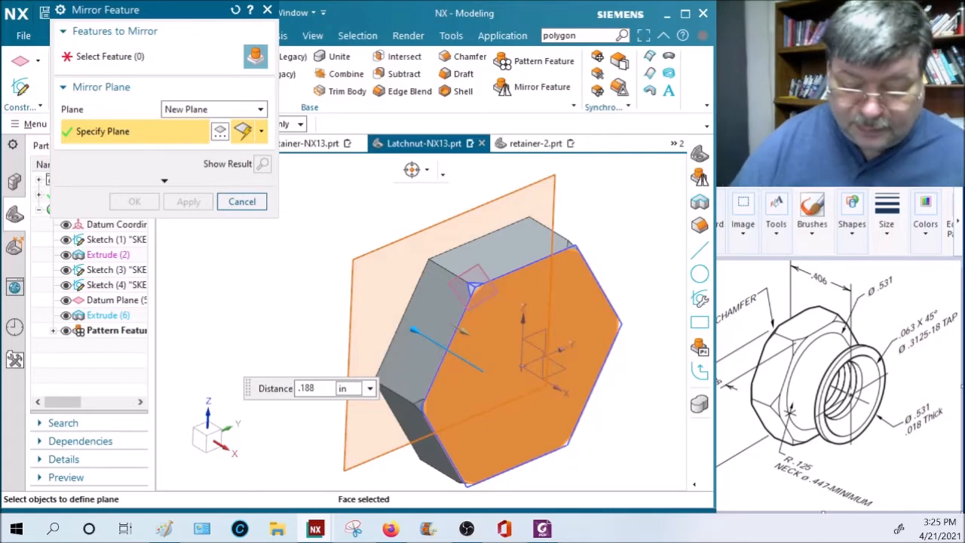
text(88/2)
key(Return)
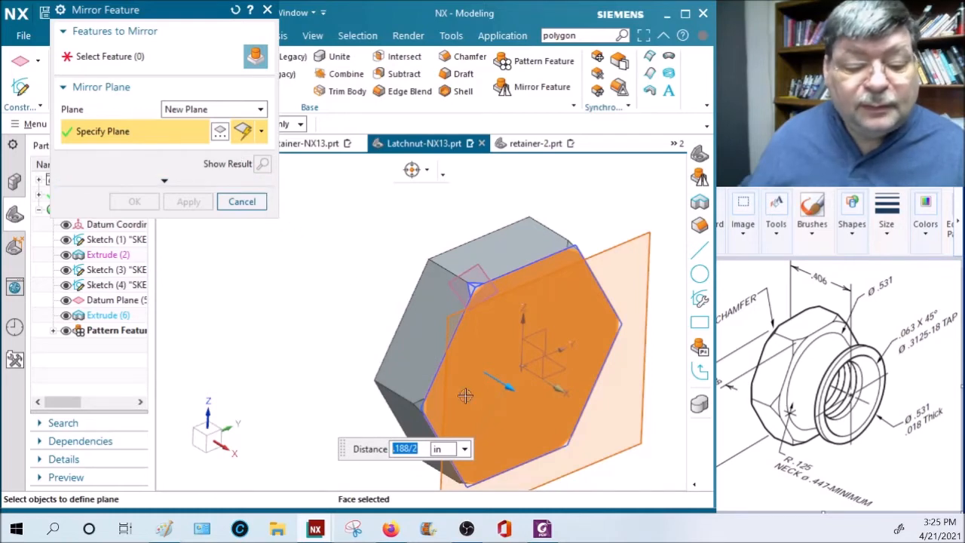
click(397, 450)
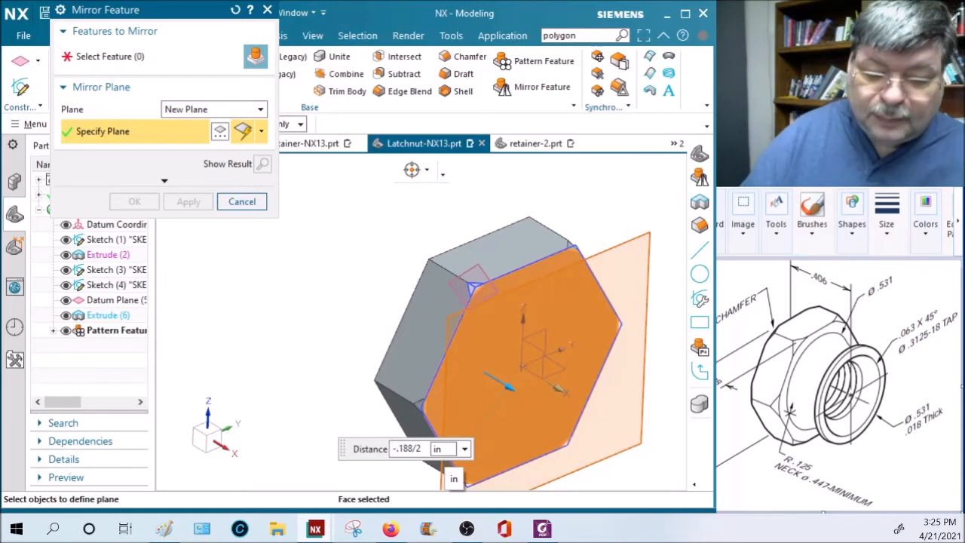
key(Return)
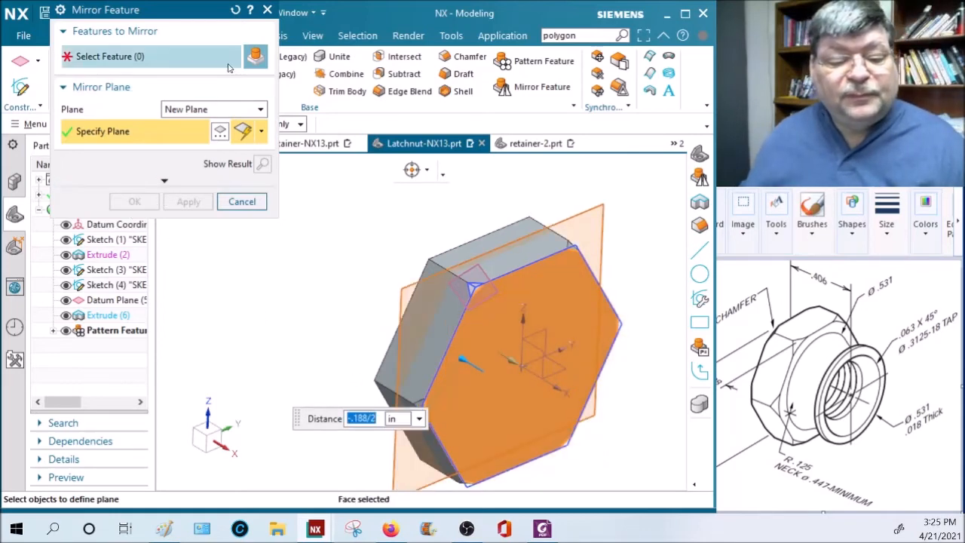
Mirror both the corner-cutting extrude and its circular pattern across the mid-thickness plane
click(255, 57)
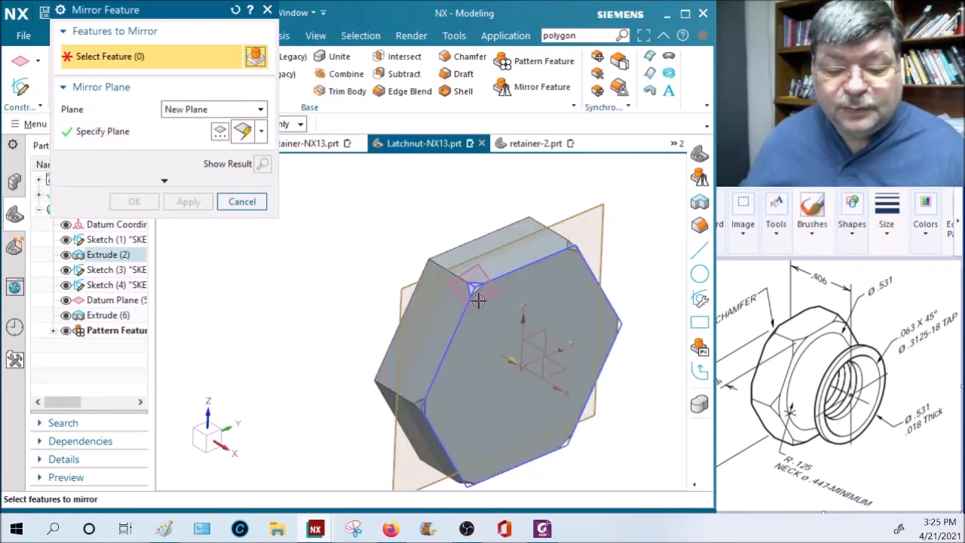
click(106, 315)
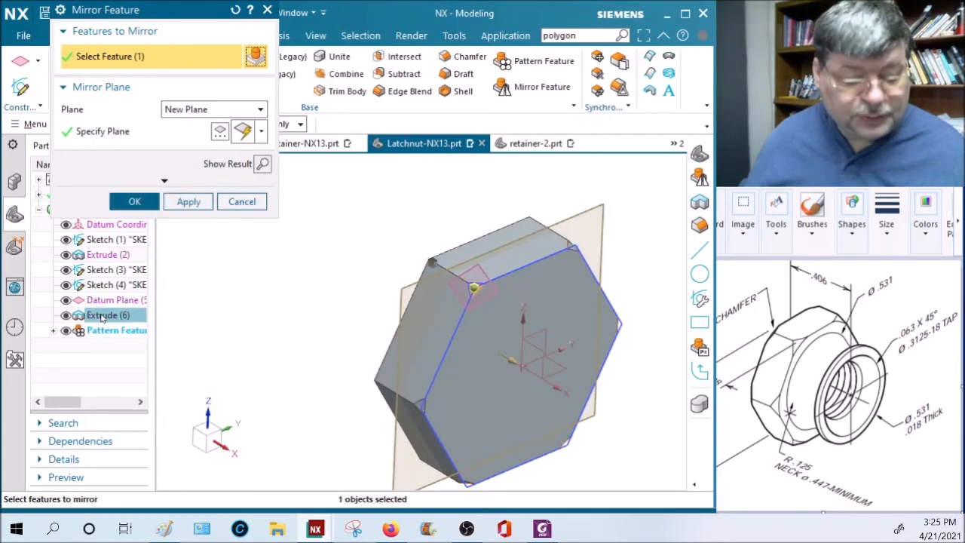
click(103, 333)
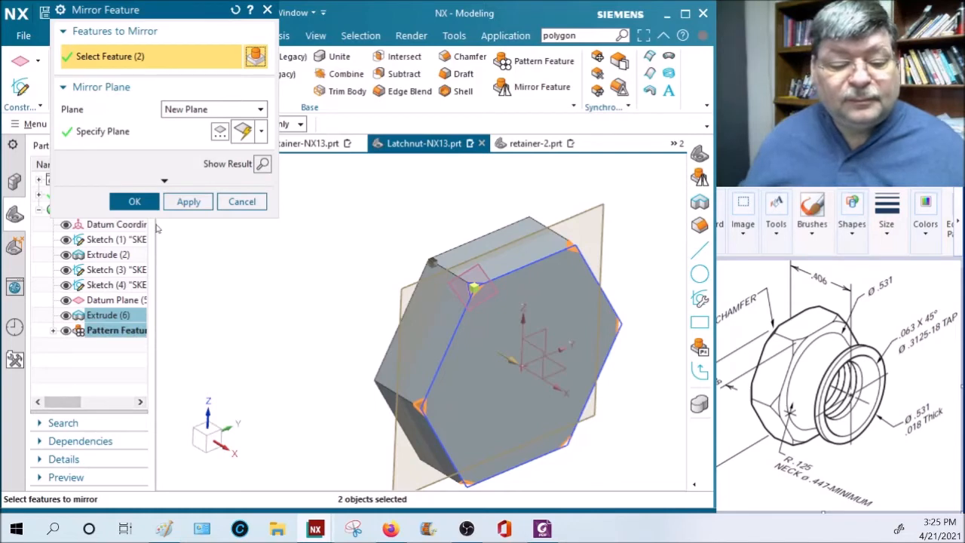
click(135, 202)
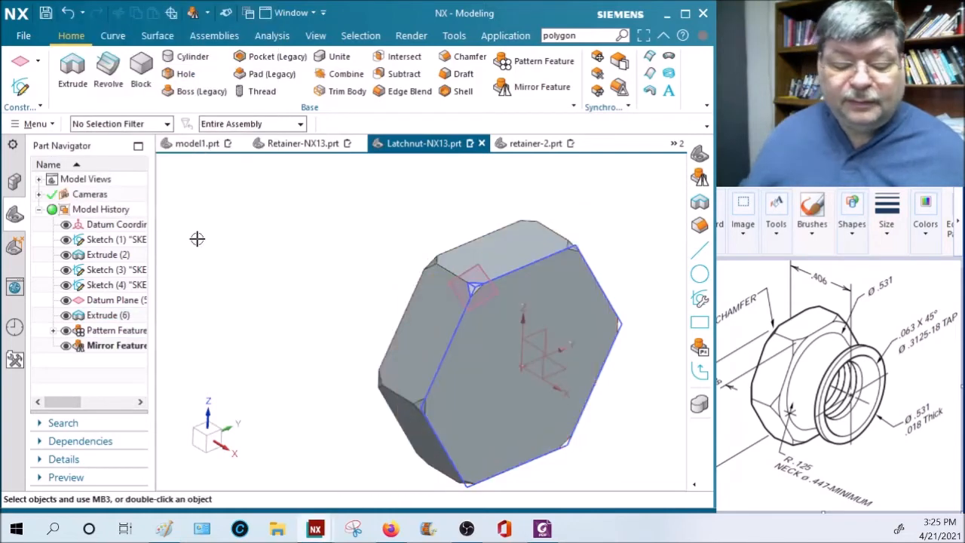
middle_drag(479, 409, 520, 407)
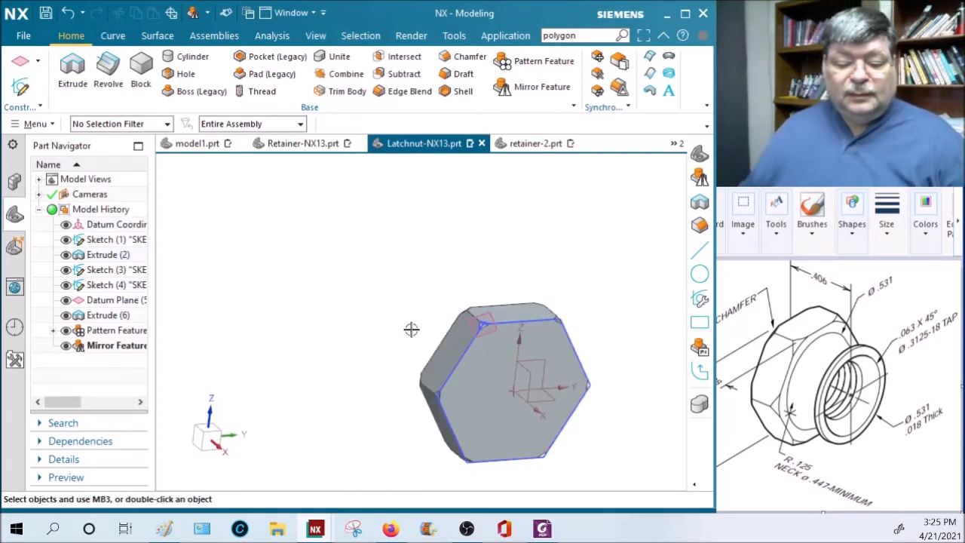
Undo the mirror, the pattern, the corner cut, its datum plane and both corner sketches, back to the plain hexagonal extrude
click(67, 14)
click(68, 15)
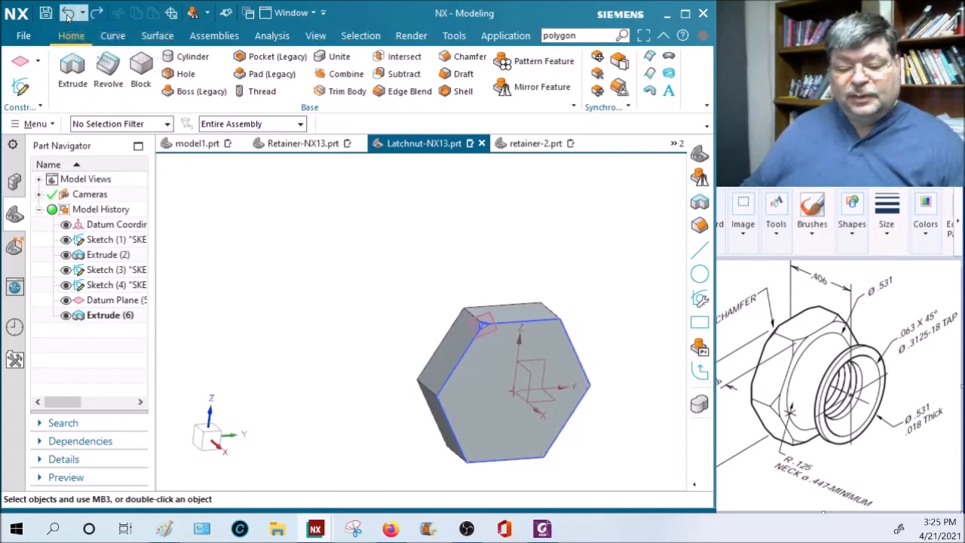
click(67, 14)
click(67, 14)
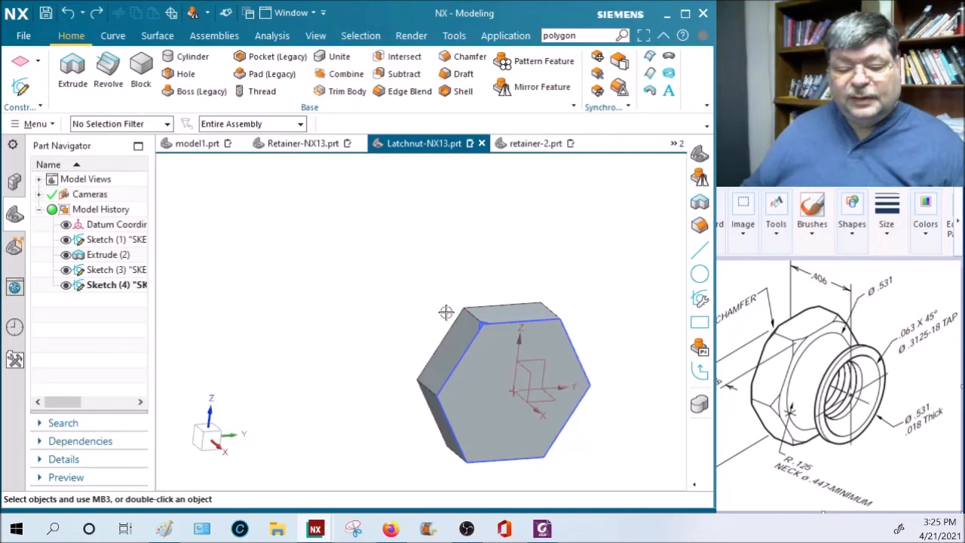
scroll(446, 312, up, 4)
scroll(455, 317, up, 2)
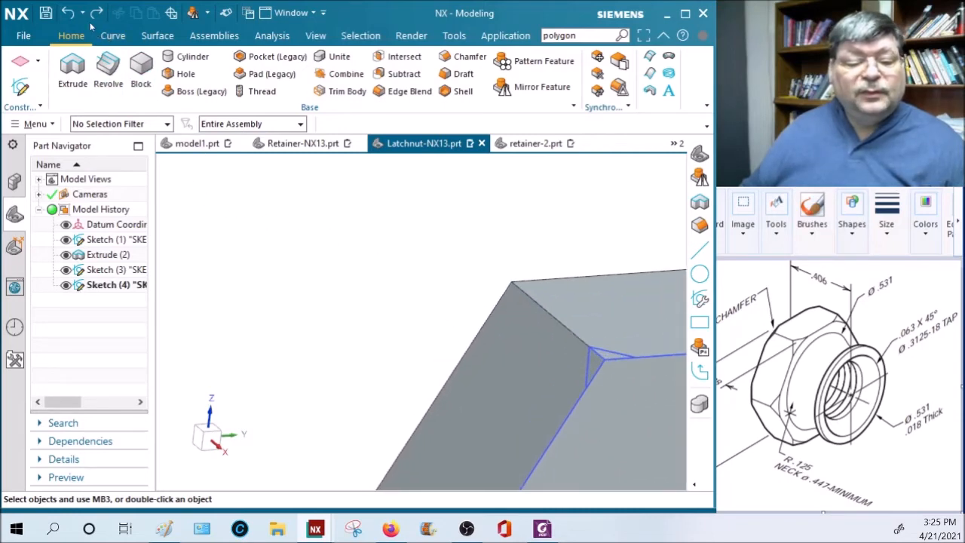
click(67, 12)
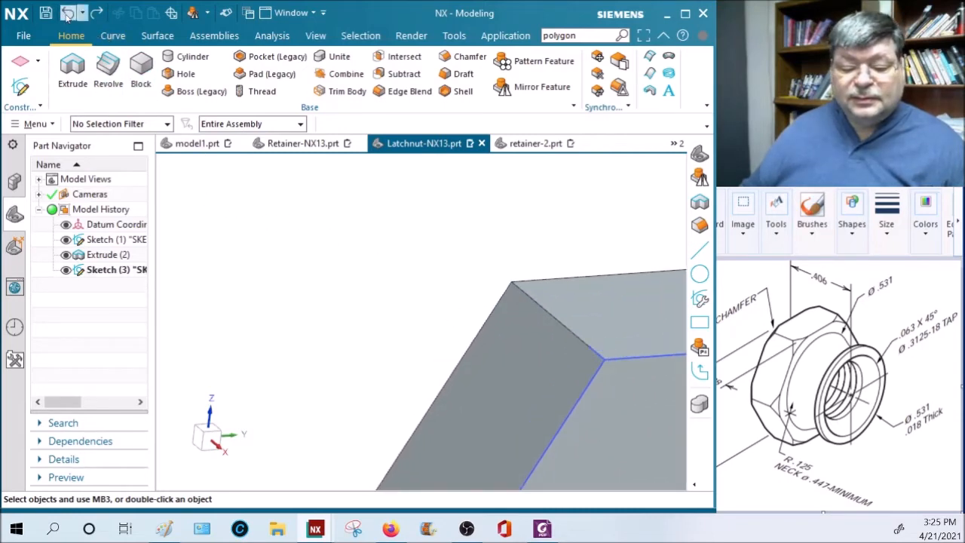
click(67, 12)
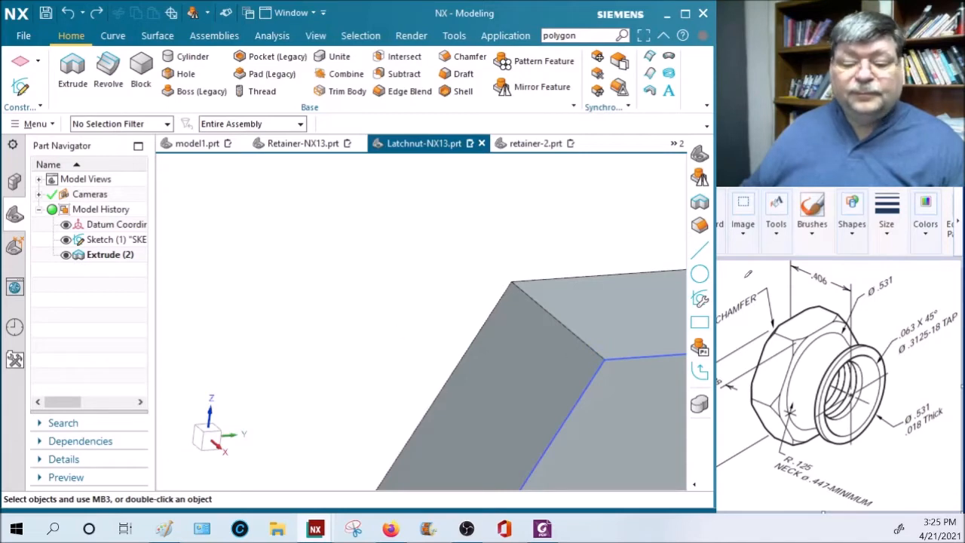
click(700, 154)
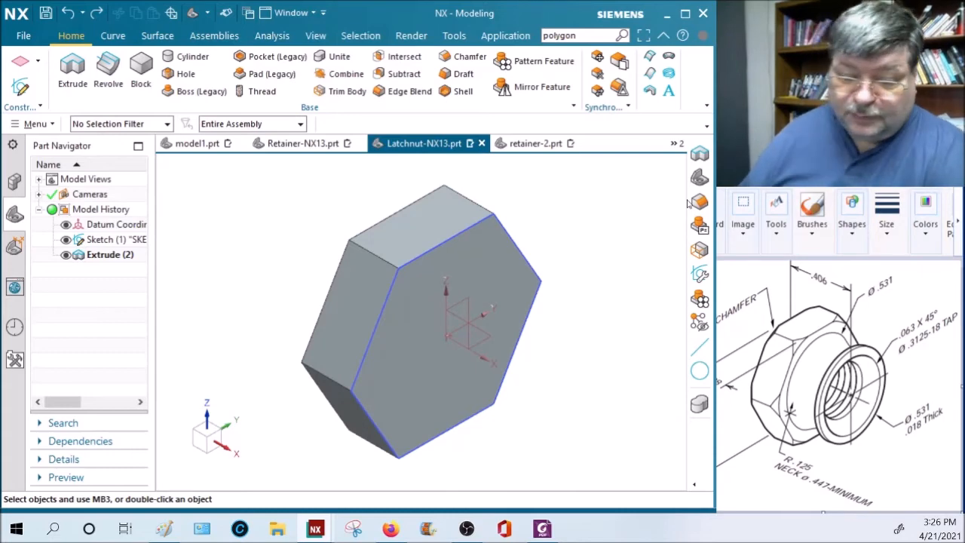
click(502, 249)
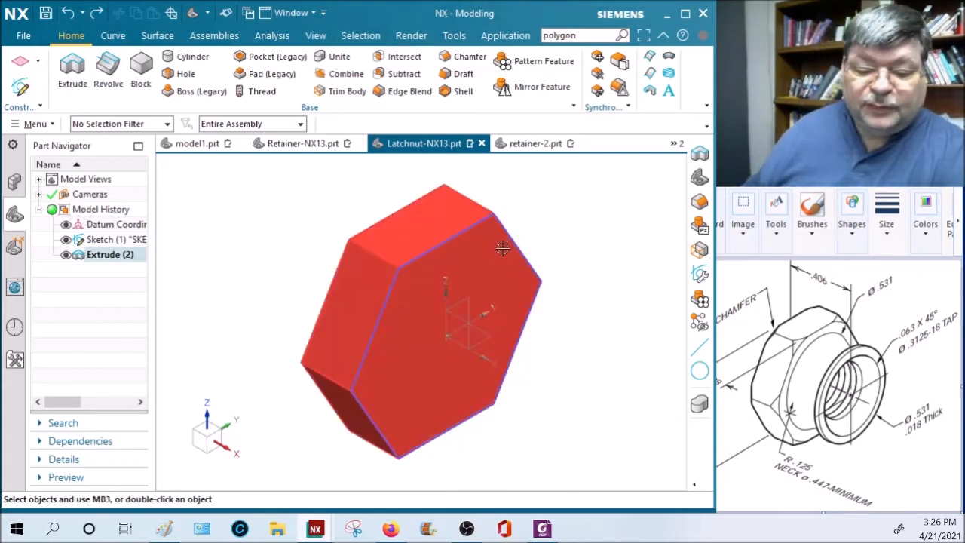
key(Escape)
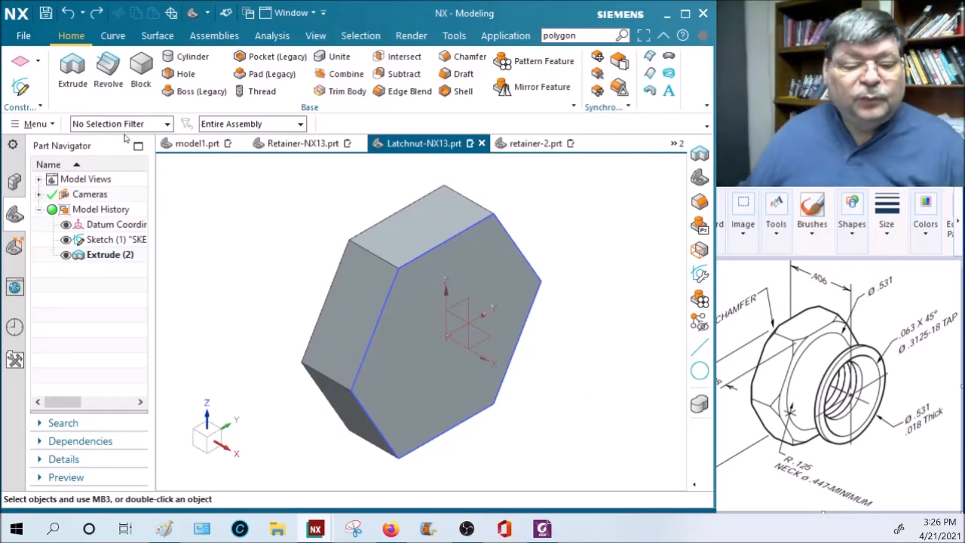
mouse_move(382, 310)
middle_down()
mouse_move(371, 286)
mouse_move(371, 305)
middle_up()
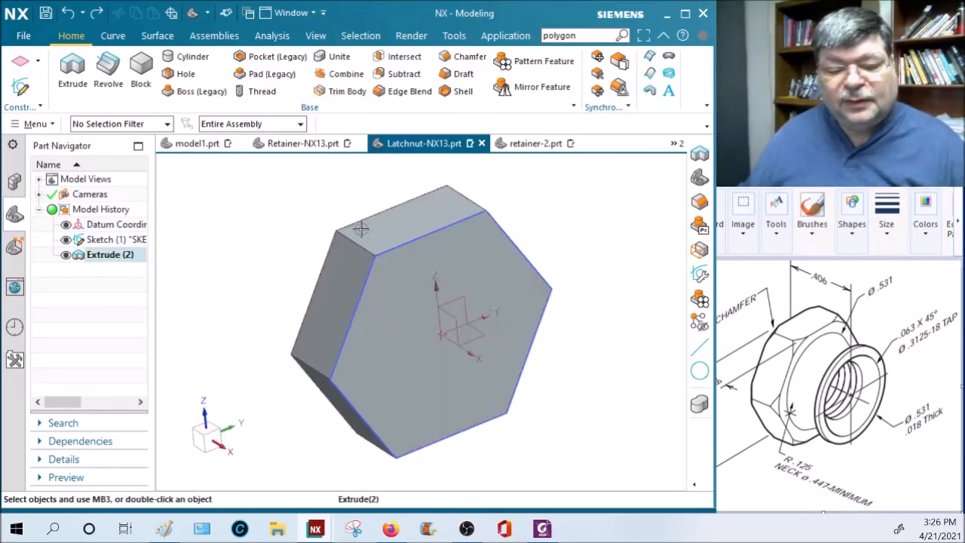
click(22, 88)
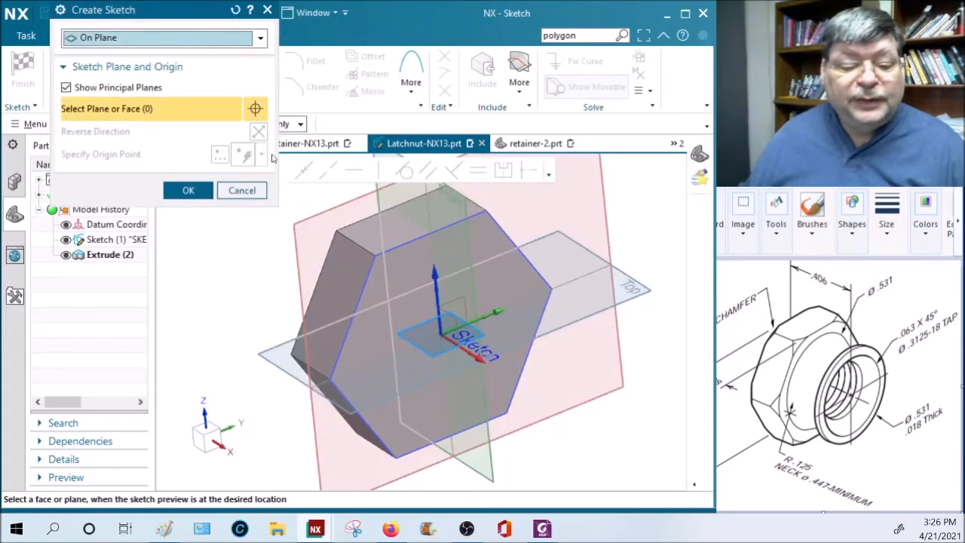
click(267, 10)
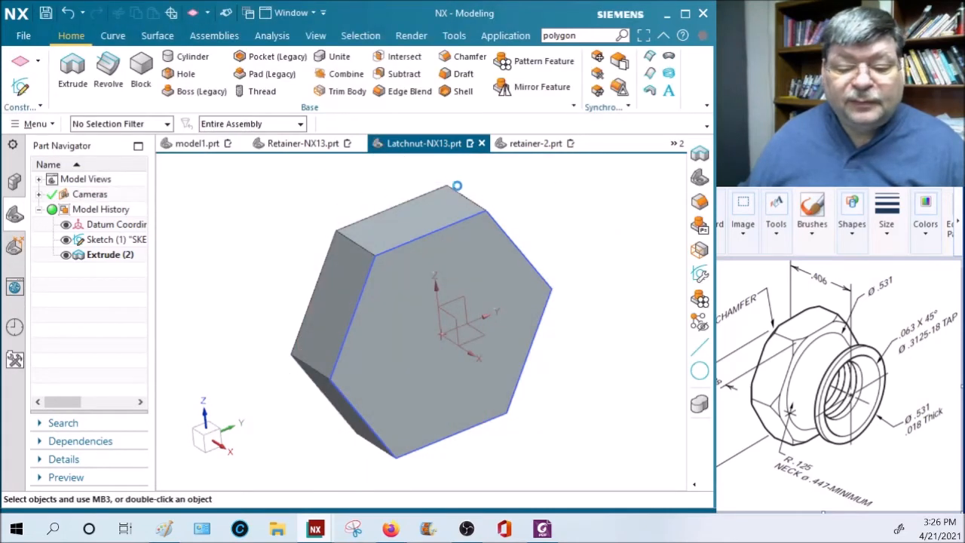
Create an inferred datum plane through both ends of an upper corner edge and the diagonally opposite vertex of the front face
click(451, 190)
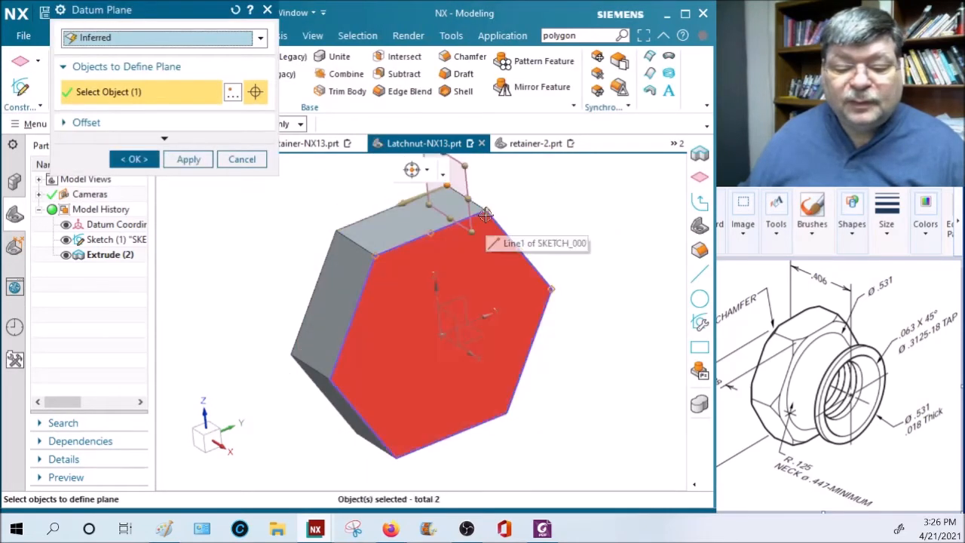
click(486, 210)
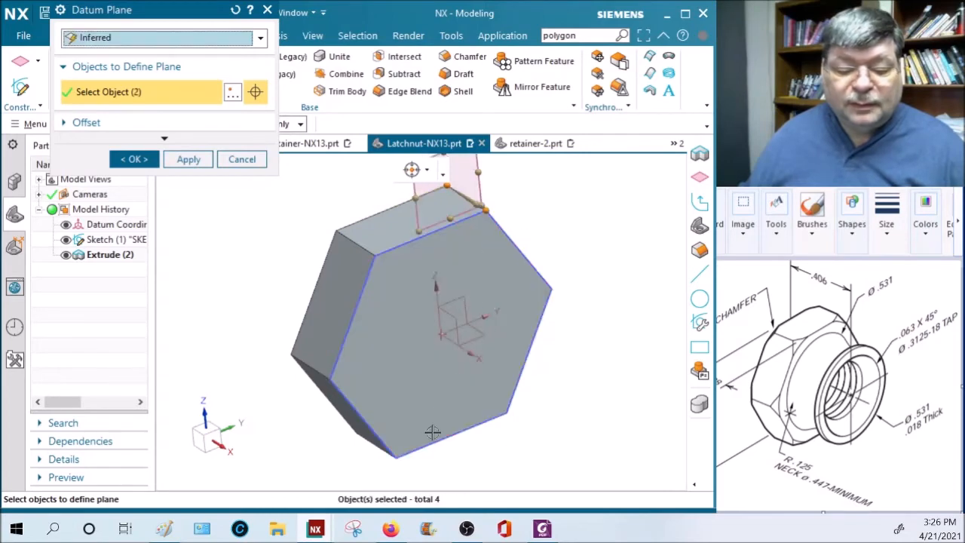
click(397, 460)
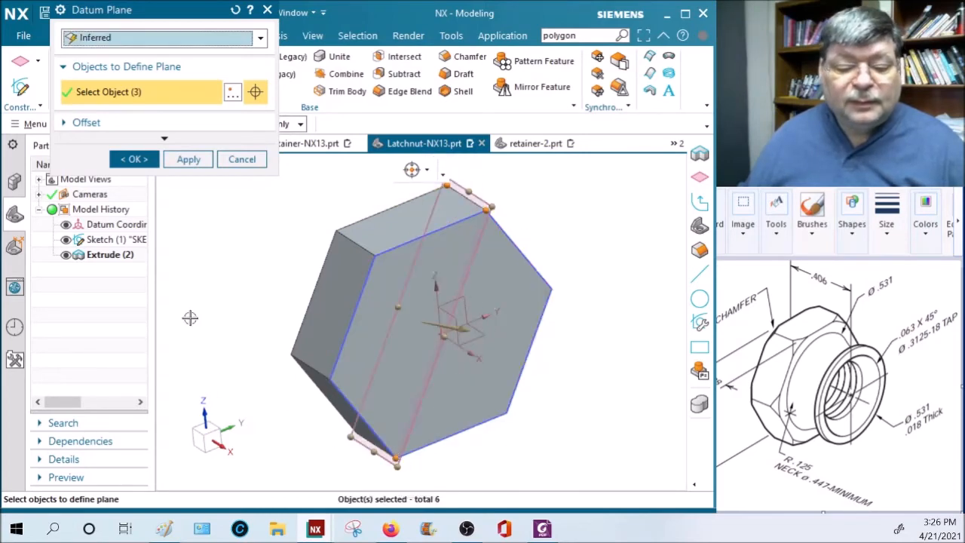
click(132, 160)
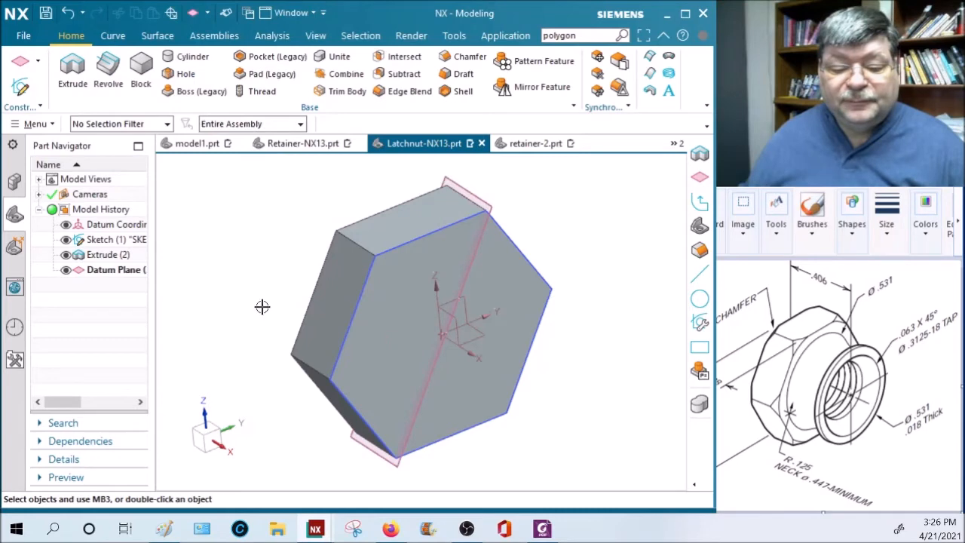
Start a new sketch on the diagonal datum plane through the hexagon's opposite corners
click(23, 91)
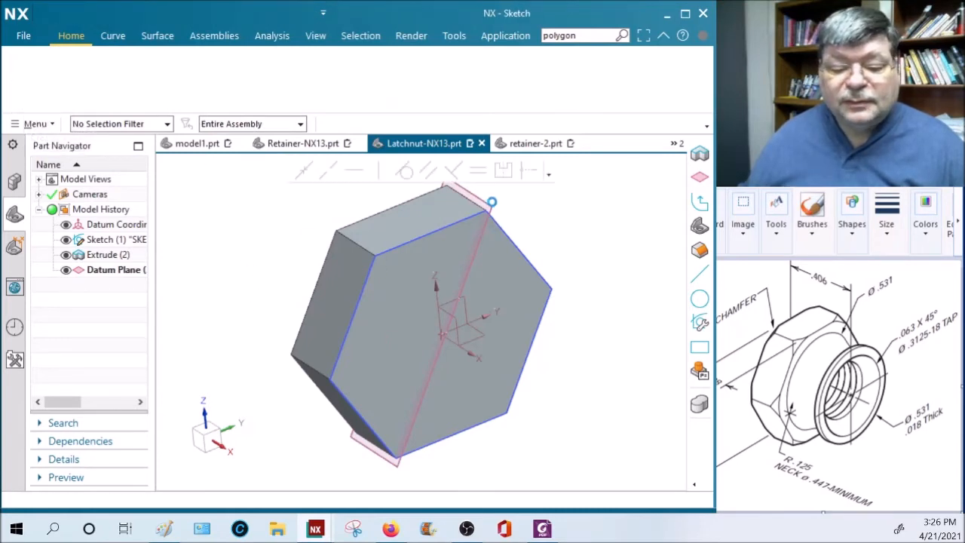
click(490, 205)
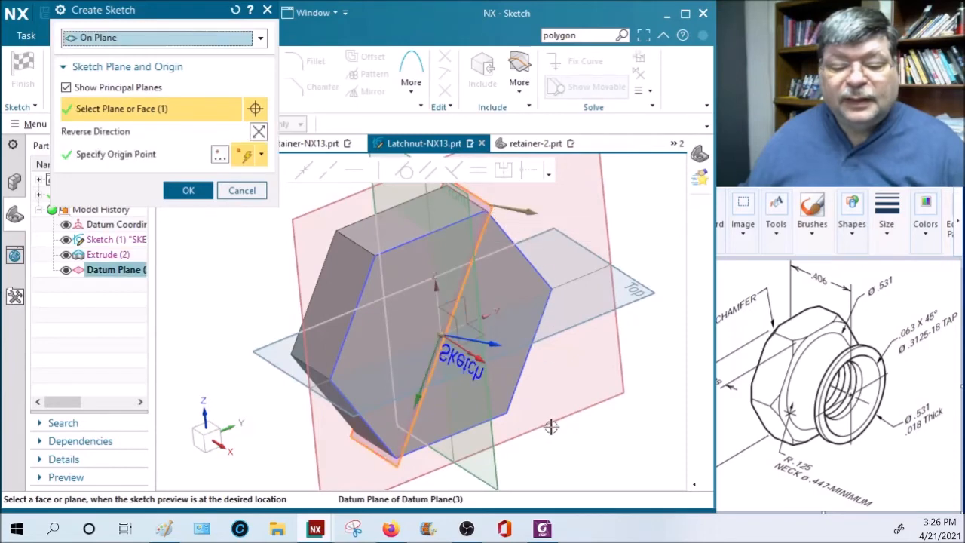
click(206, 190)
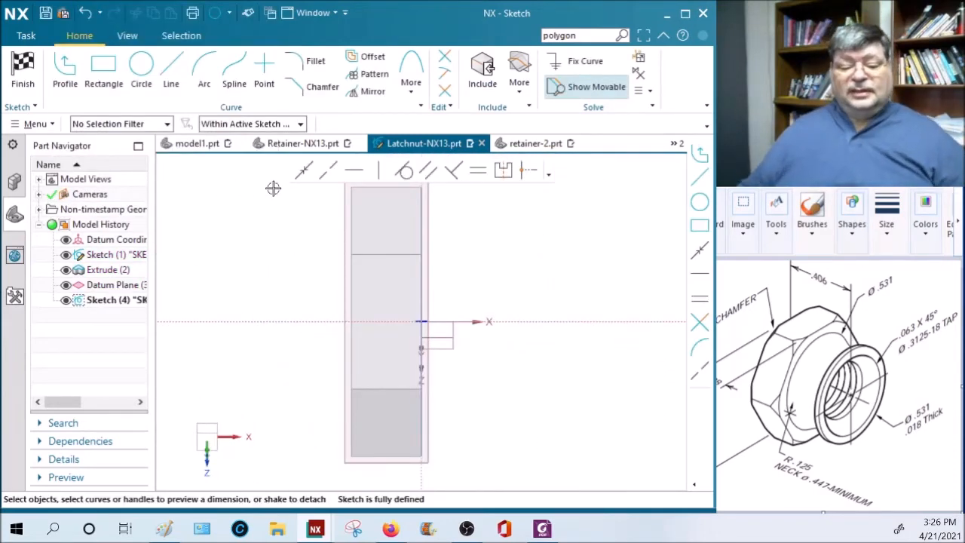
scroll(468, 358, down, 1)
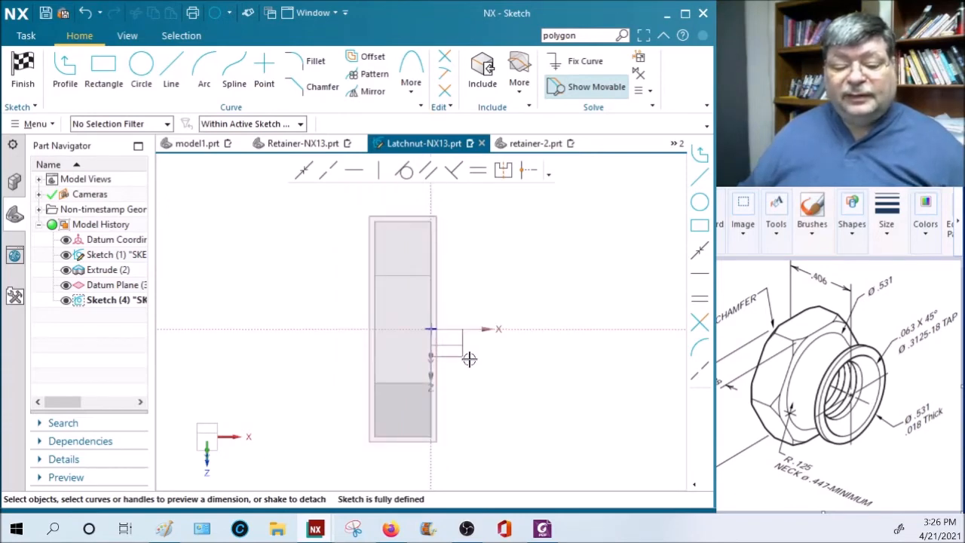
Sketch a closed right triangle across the section's upper front corner, its horizontal edge just above the solid and its vertical edge on the front face
scroll(401, 221, up, 5)
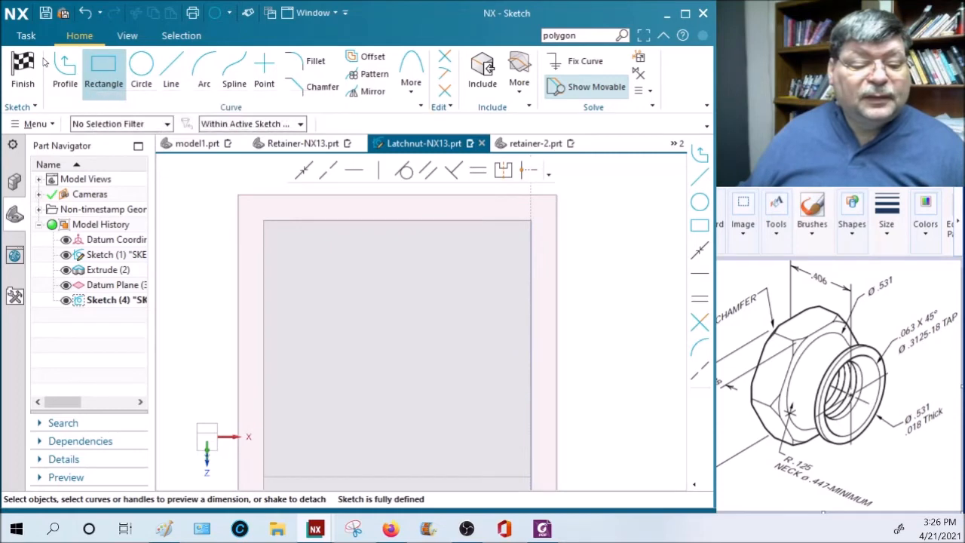
click(64, 65)
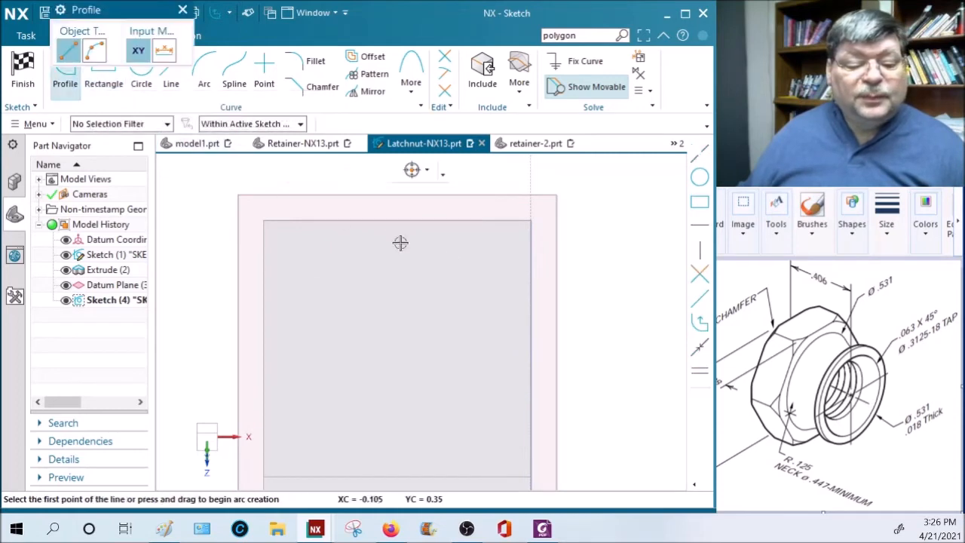
click(531, 211)
click(474, 210)
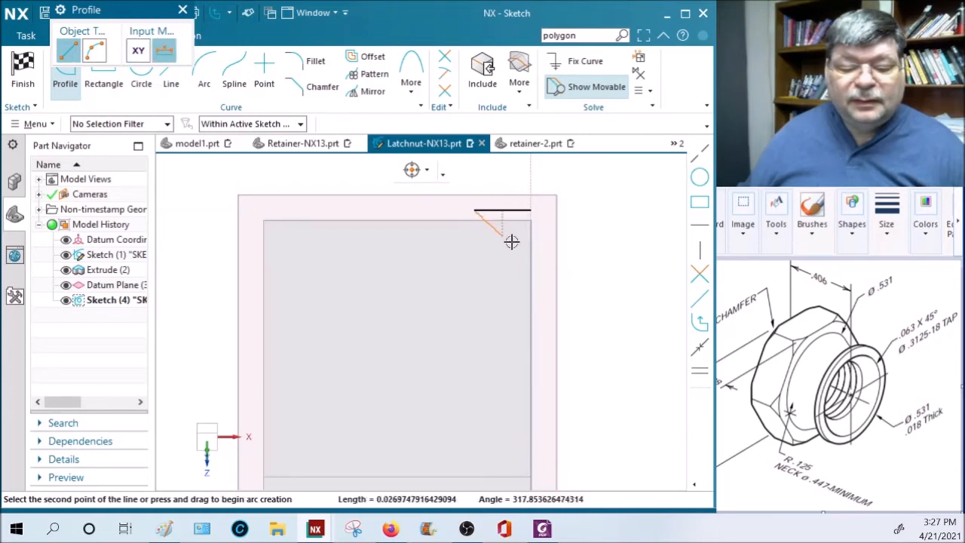
click(530, 258)
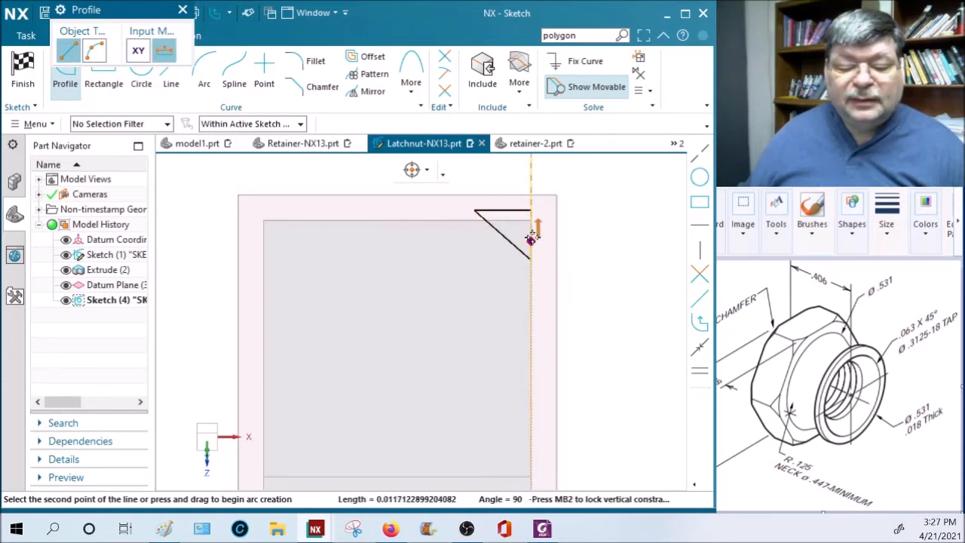
click(530, 210)
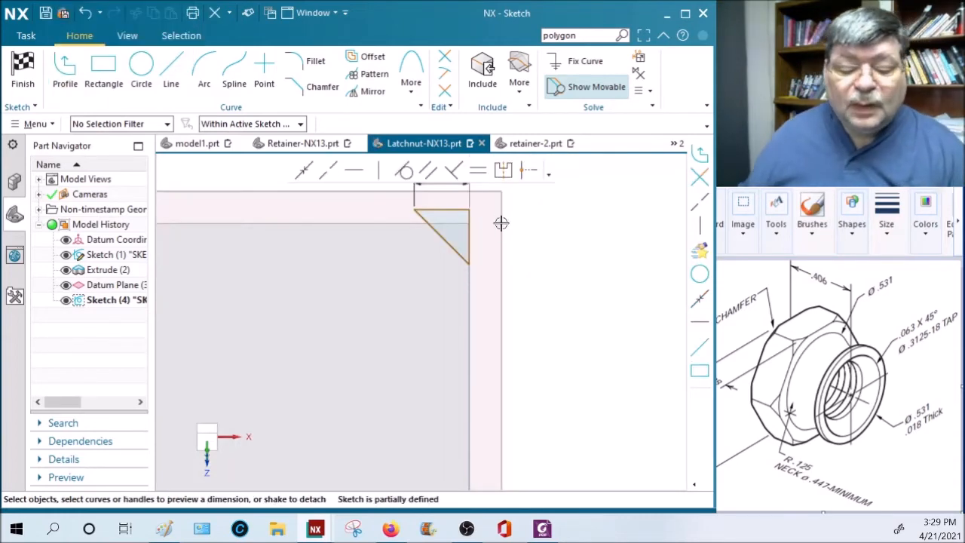
Move the triangle slightly outward and dimension the distance from its horizontal edge to the horizontal sketch axis
scroll(400, 269, down, 3)
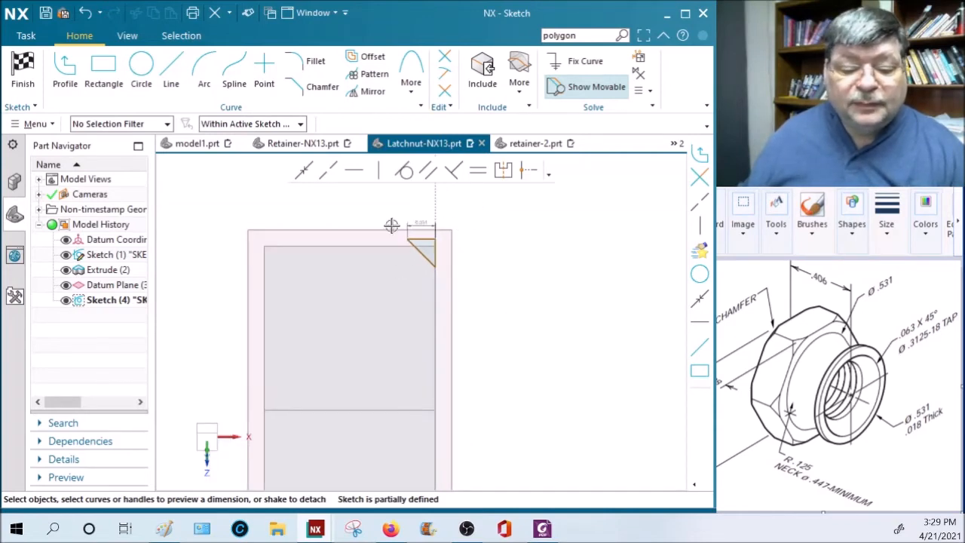
mouse_move(420, 237)
mouse_down()
mouse_move(409, 254)
mouse_move(411, 229)
mouse_up()
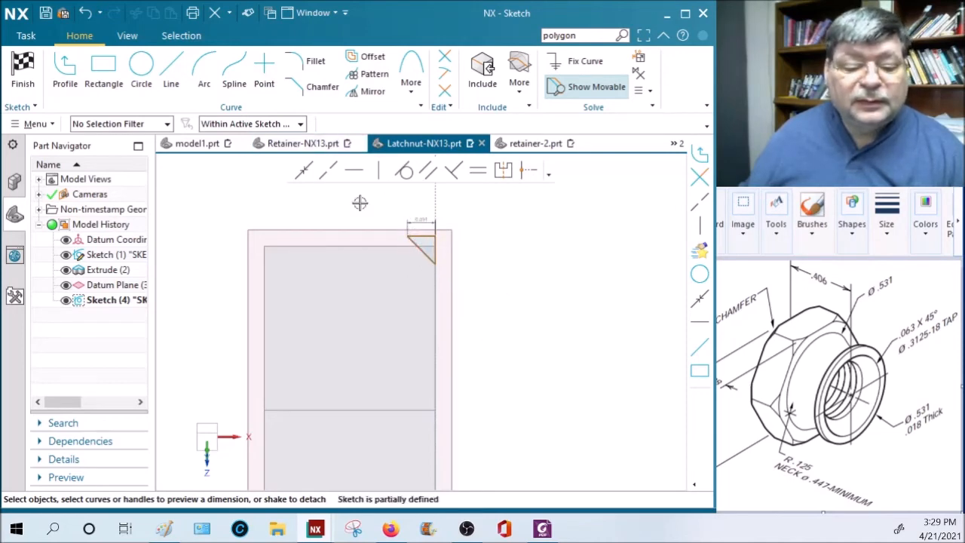
click(421, 235)
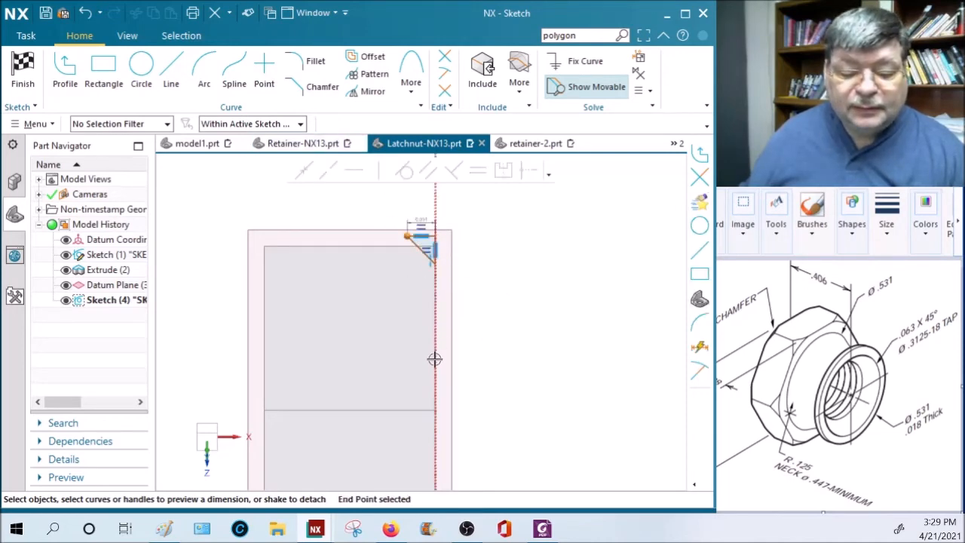
scroll(411, 403, down, 5)
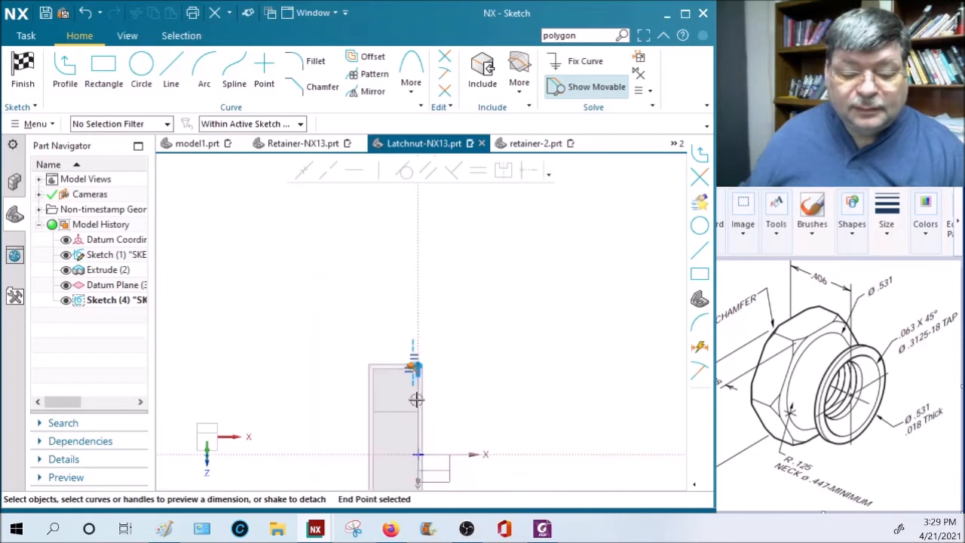
click(526, 453)
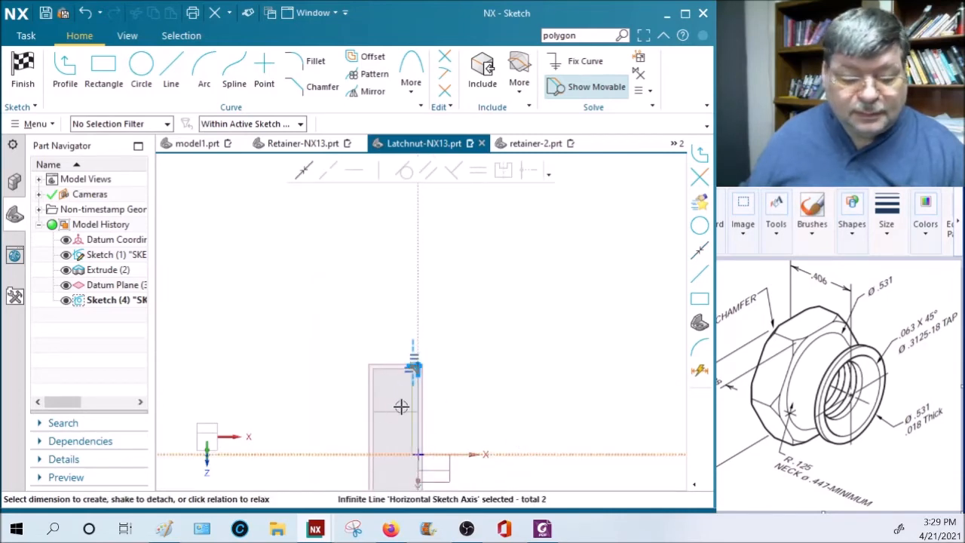
scroll(398, 427, up, 4)
drag(430, 359, 496, 359)
middle_click(497, 359)
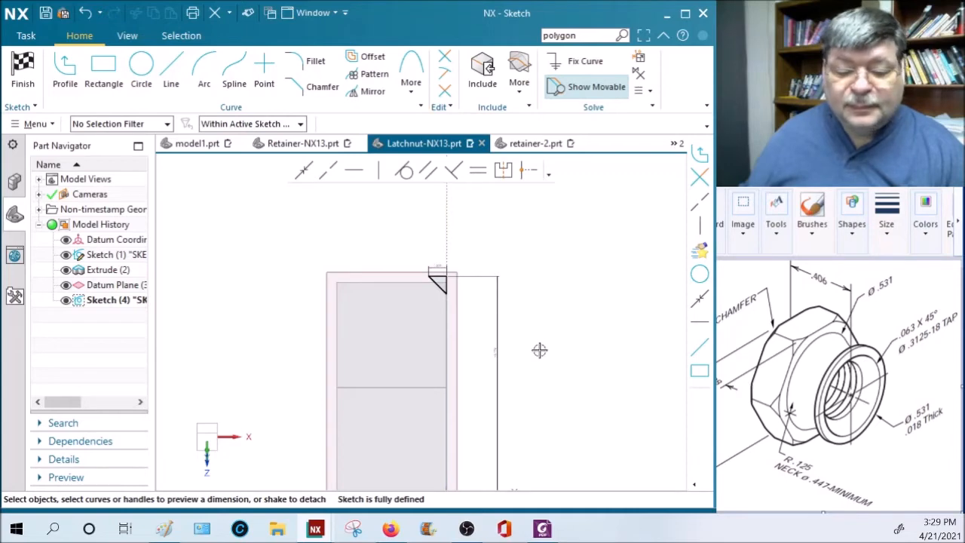
click(499, 353)
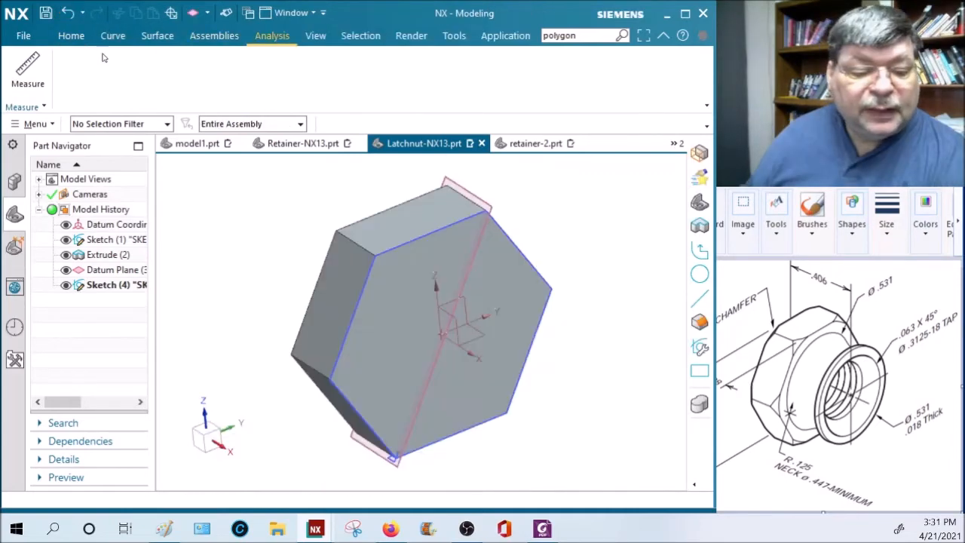
Measure the distance between two diagonally opposite corner points of the hexagon's front face
click(28, 67)
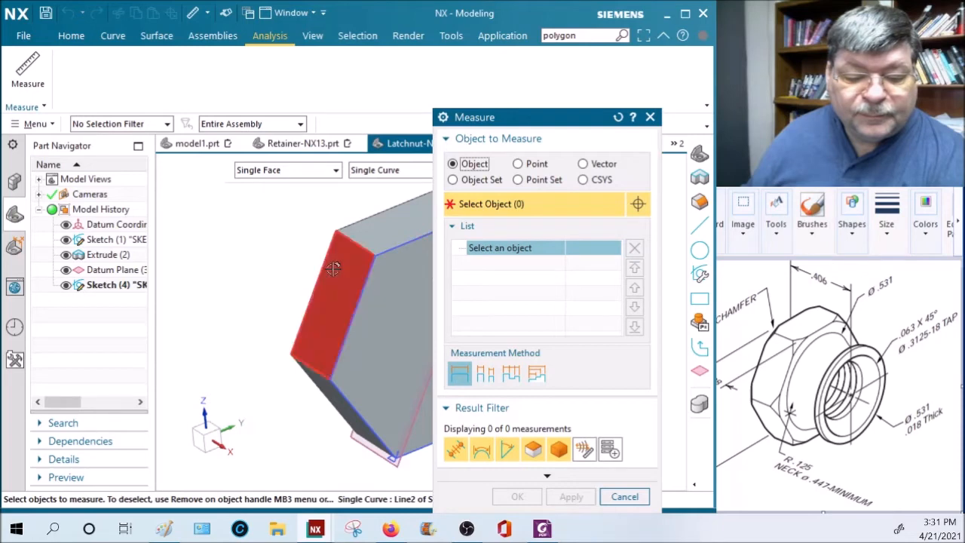
click(532, 167)
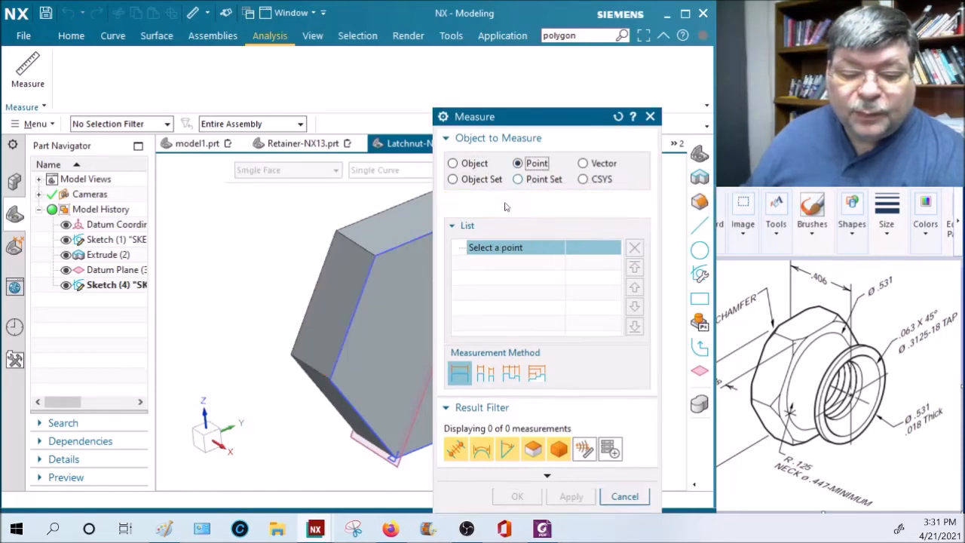
click(372, 253)
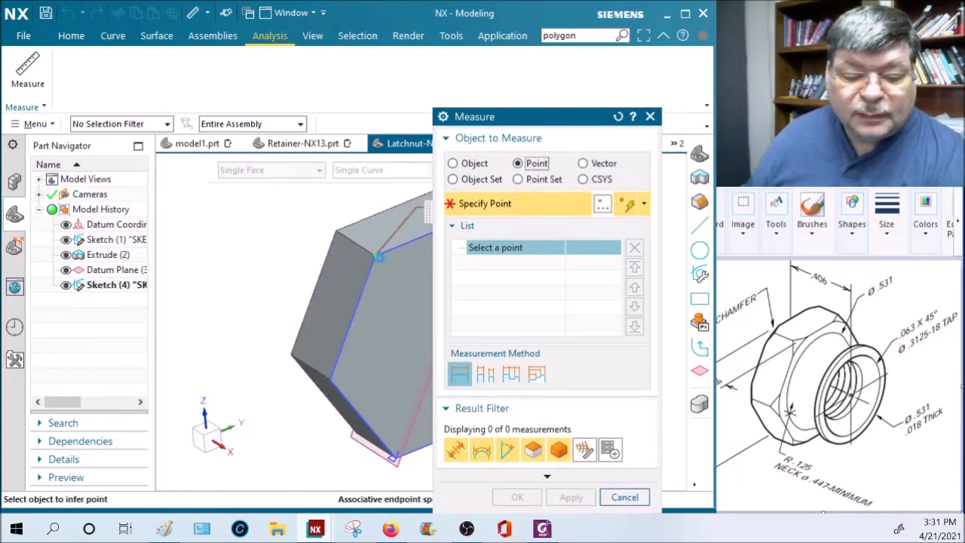
drag(528, 116, 732, 97)
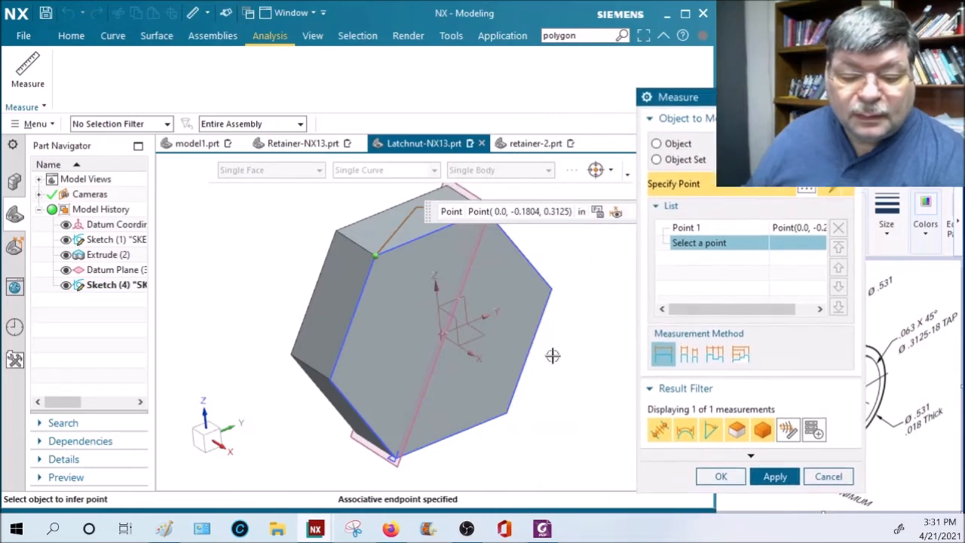
click(506, 411)
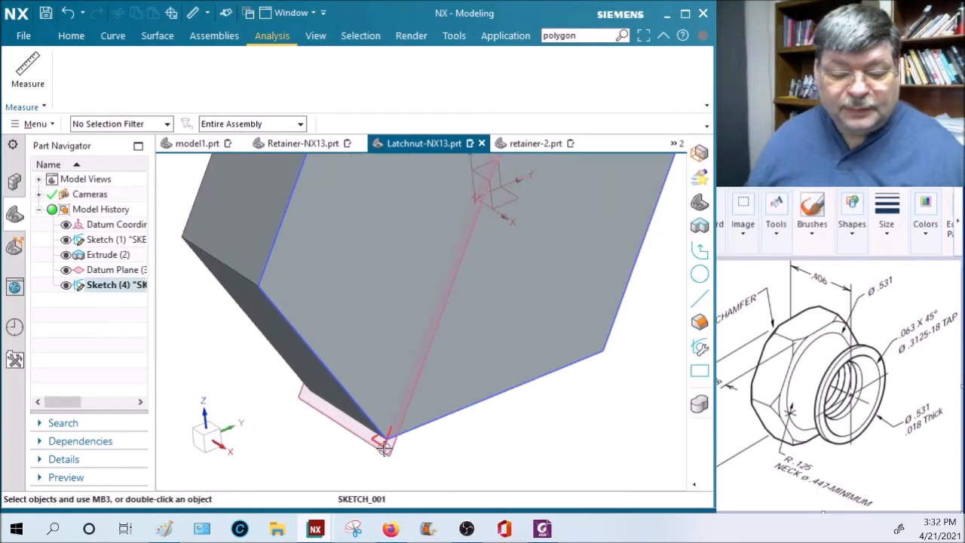
Reopen the corner triangle sketch and set the distance from its horizontal edge to the horizontal sketch axis to .7217/2 in
double_click(385, 448)
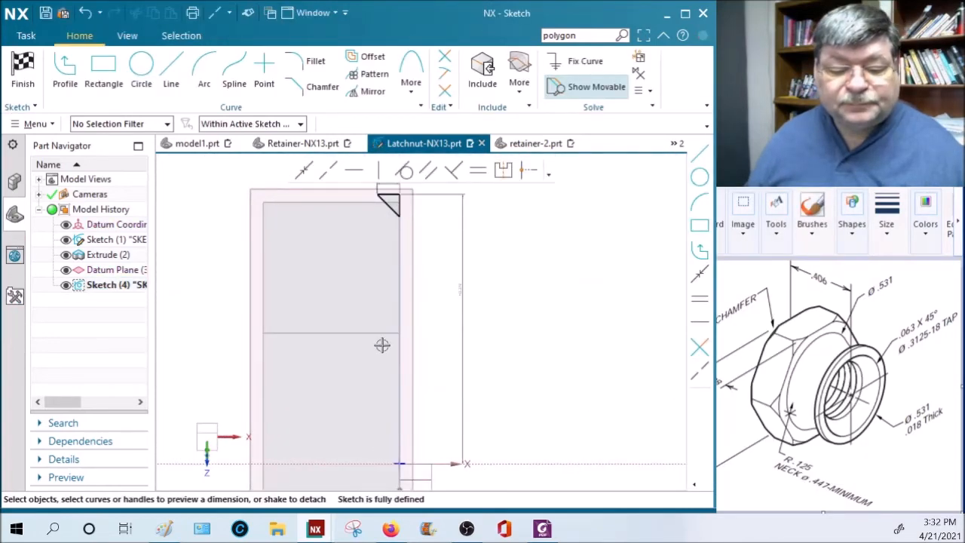
click(381, 194)
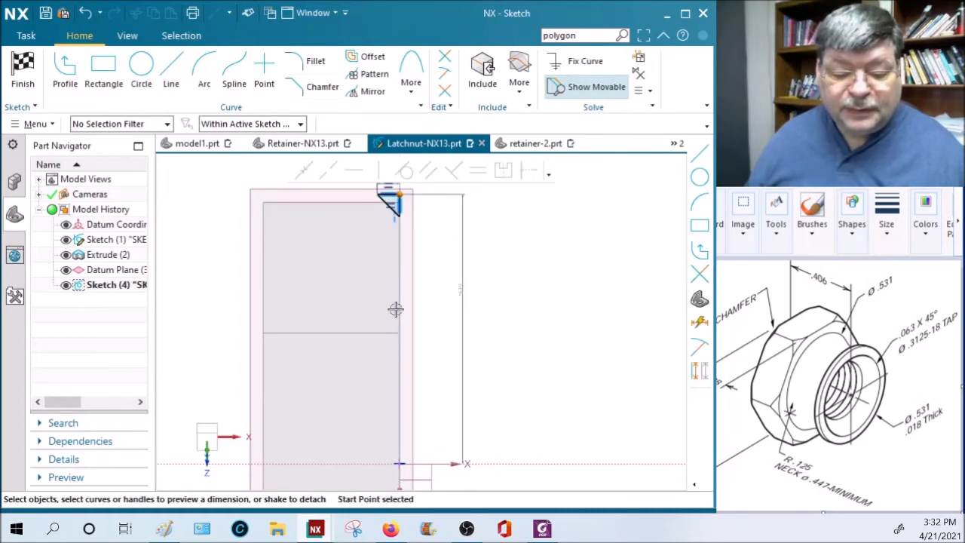
click(504, 458)
click(462, 312)
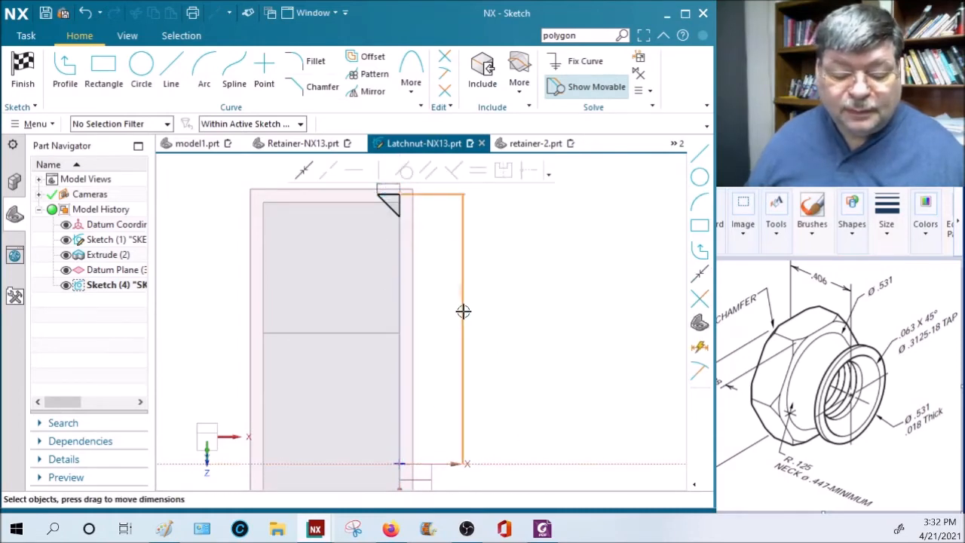
text(.7217/)
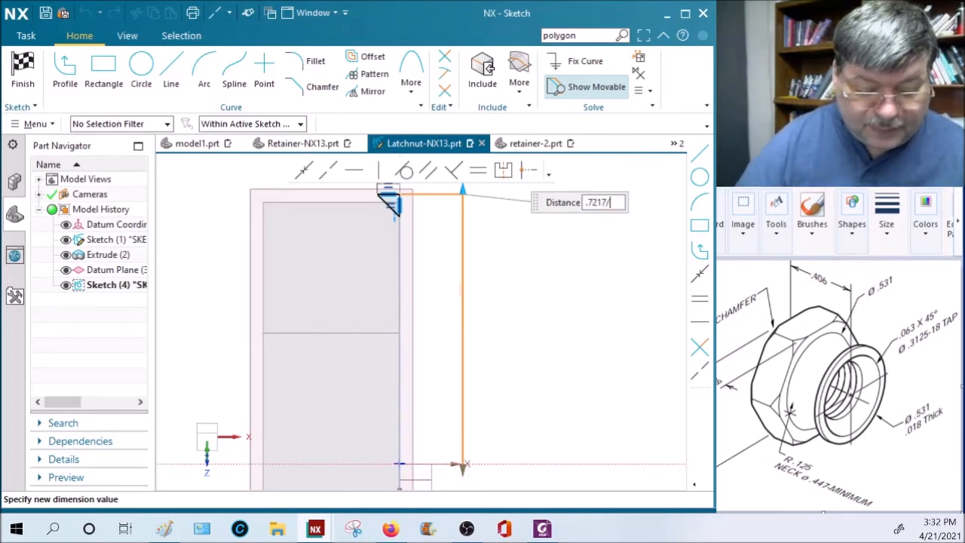
text(2)
key(Return)
double_click(462, 312)
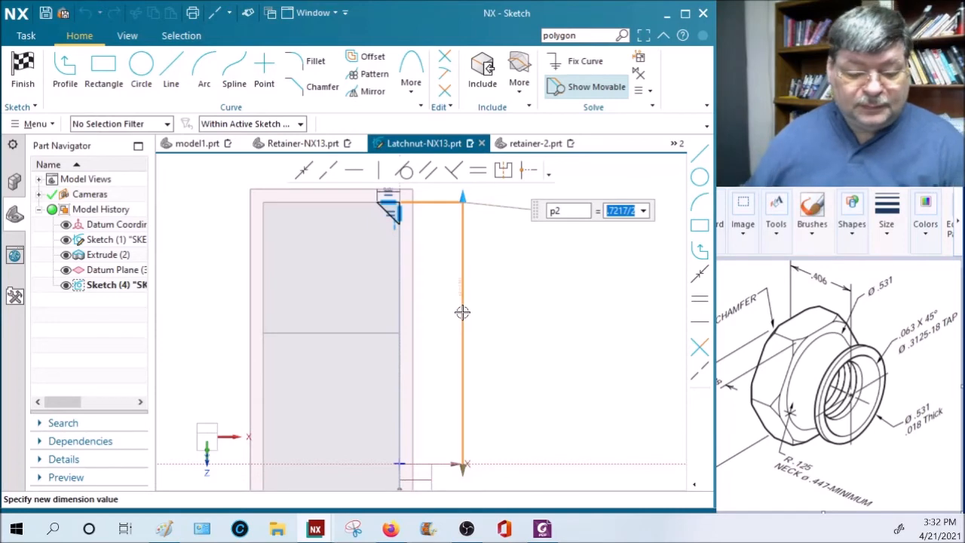
key(Return)
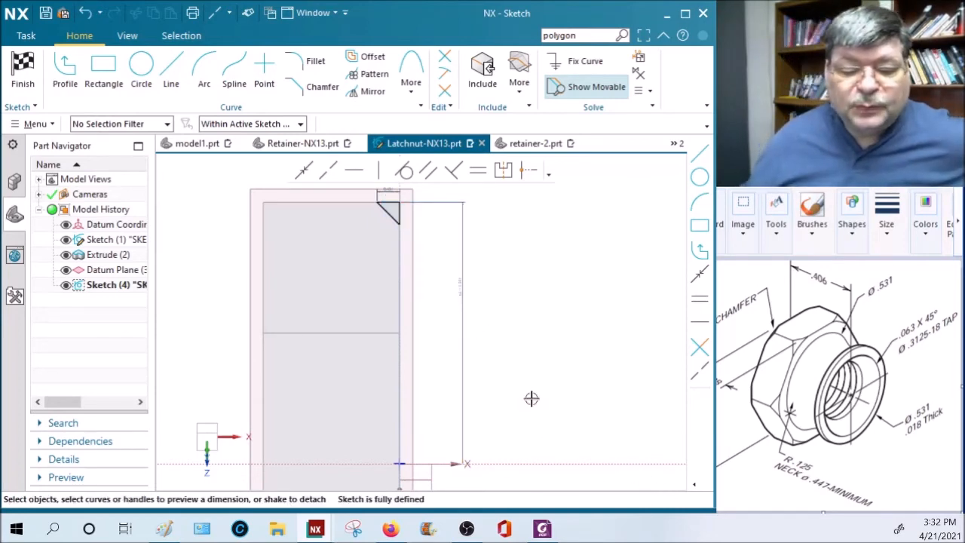
Sketch a second closed right triangle at the section's upper rear corner, with legs about .05 in long on the solid's edges
click(65, 75)
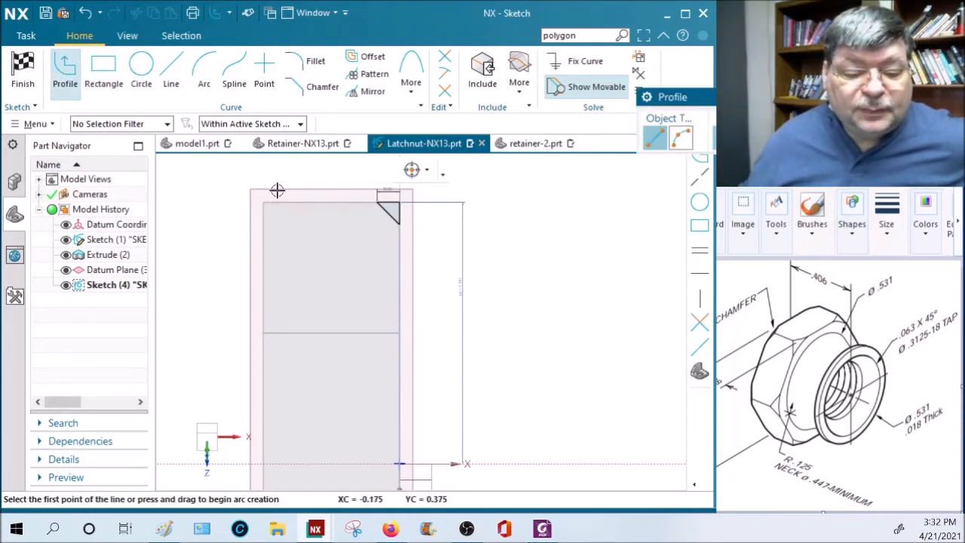
click(301, 202)
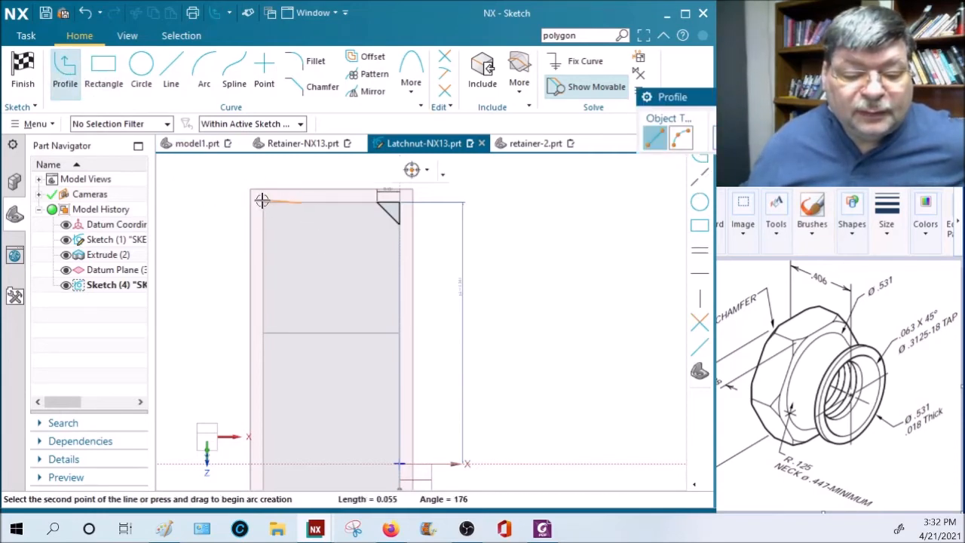
click(264, 202)
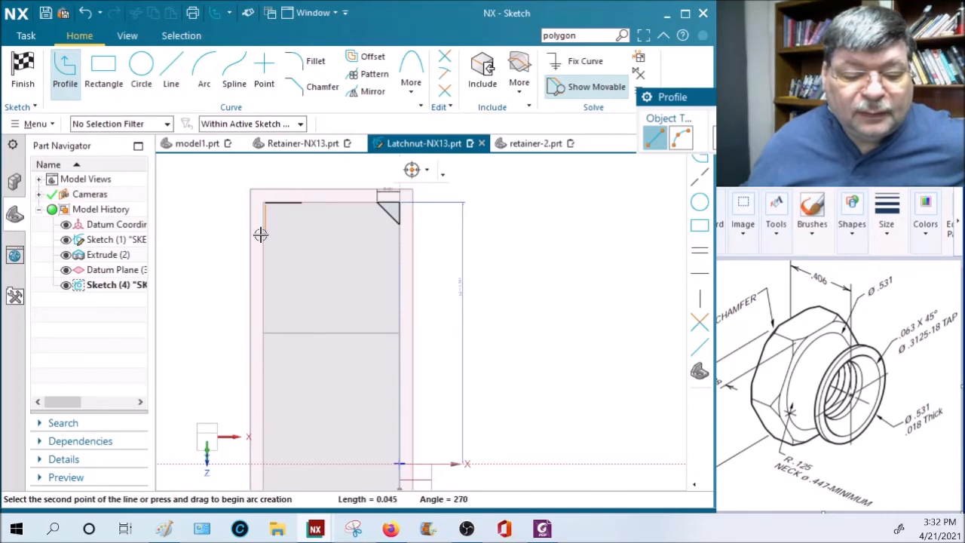
click(264, 241)
click(302, 203)
key(Escape)
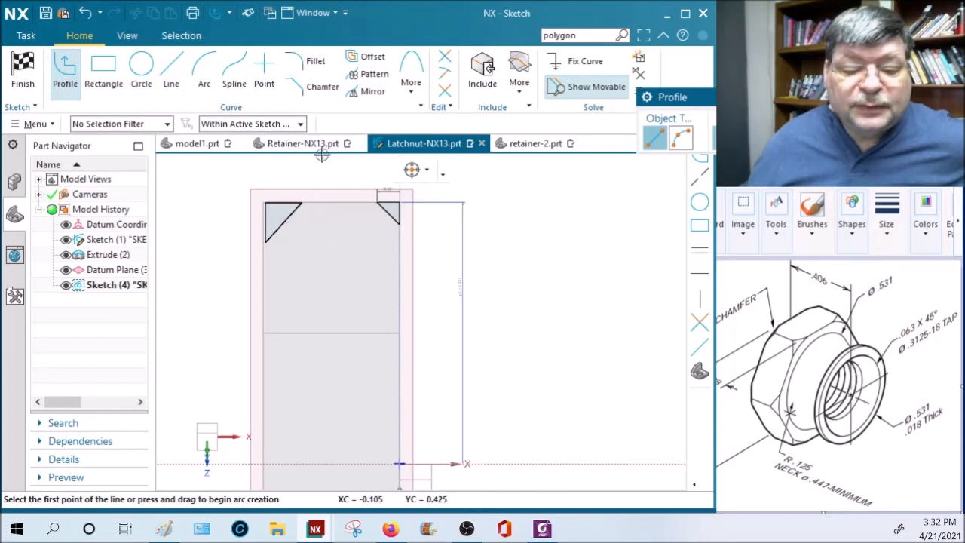
key(Escape)
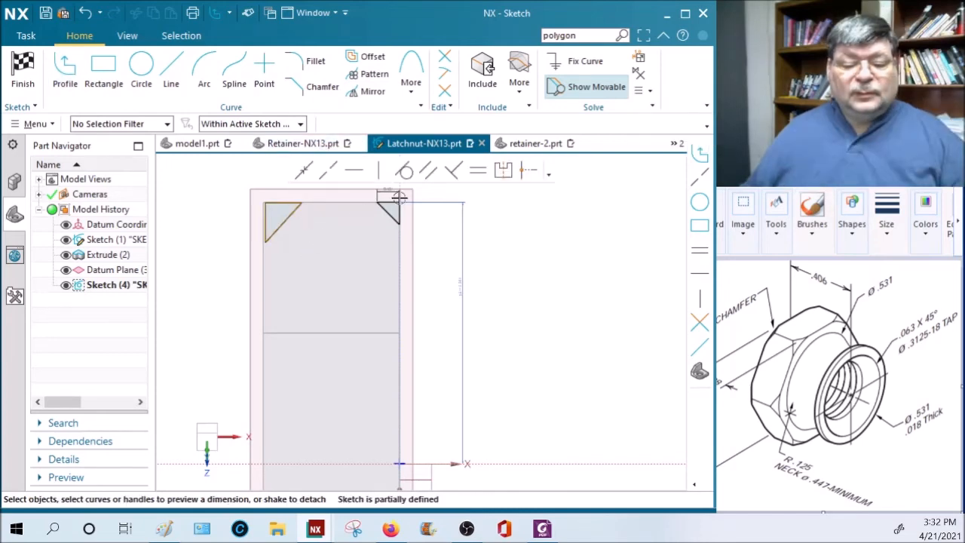
Make the horizontal legs of the two corner triangles equal in length
click(480, 172)
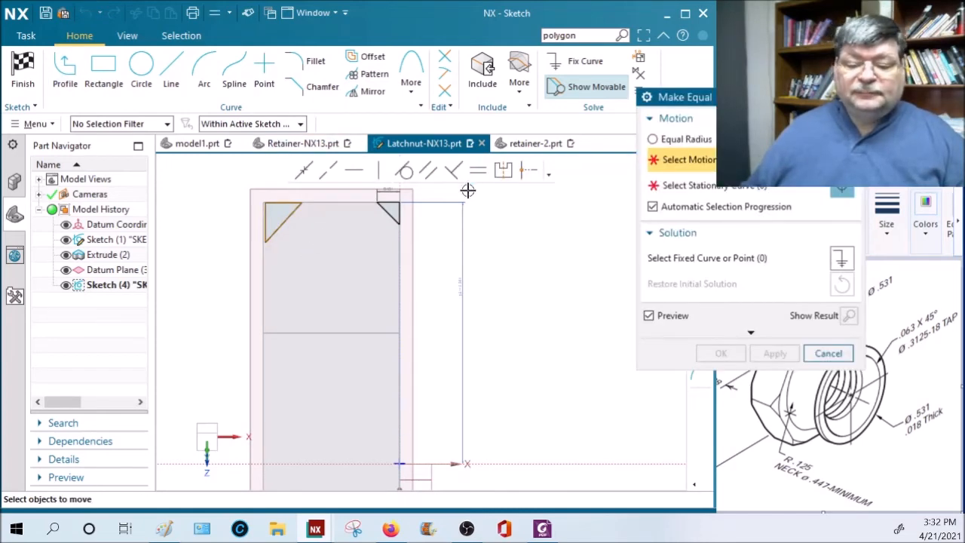
scroll(387, 217, up, 2)
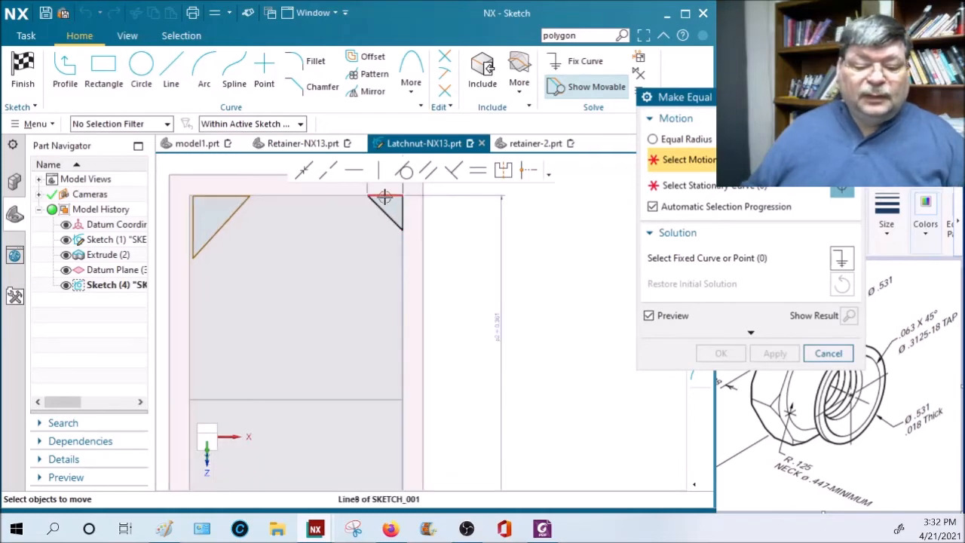
click(384, 196)
click(225, 196)
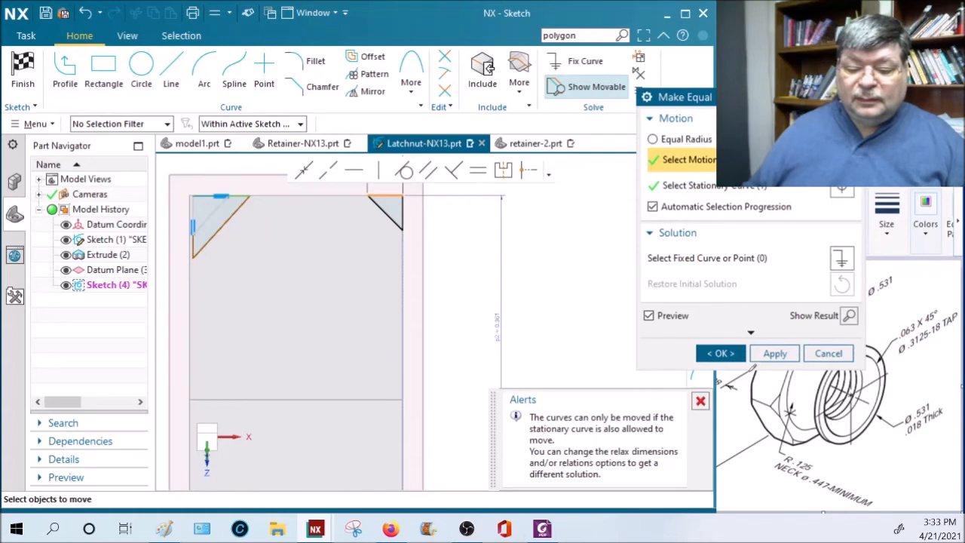
click(772, 355)
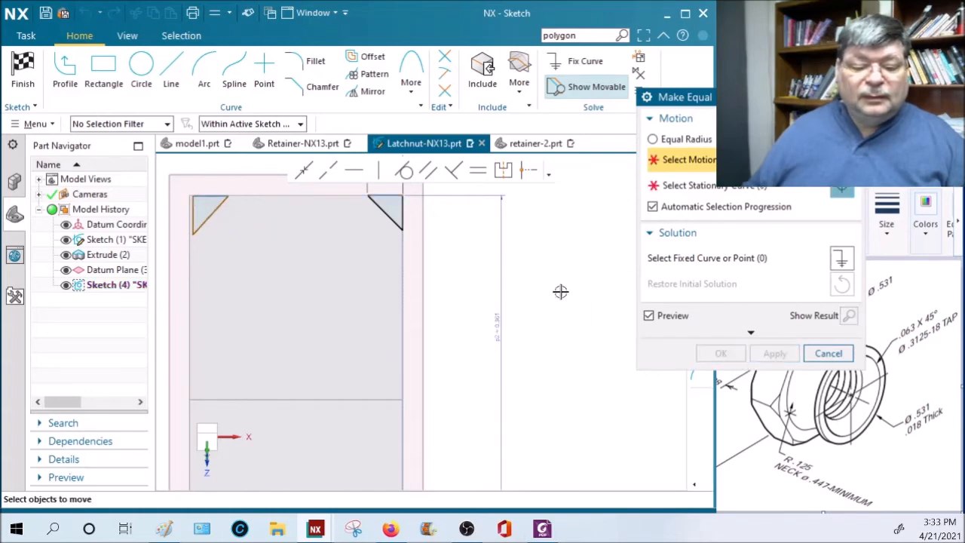
Make the horizontal legs of the two corner triangles collinear
click(329, 170)
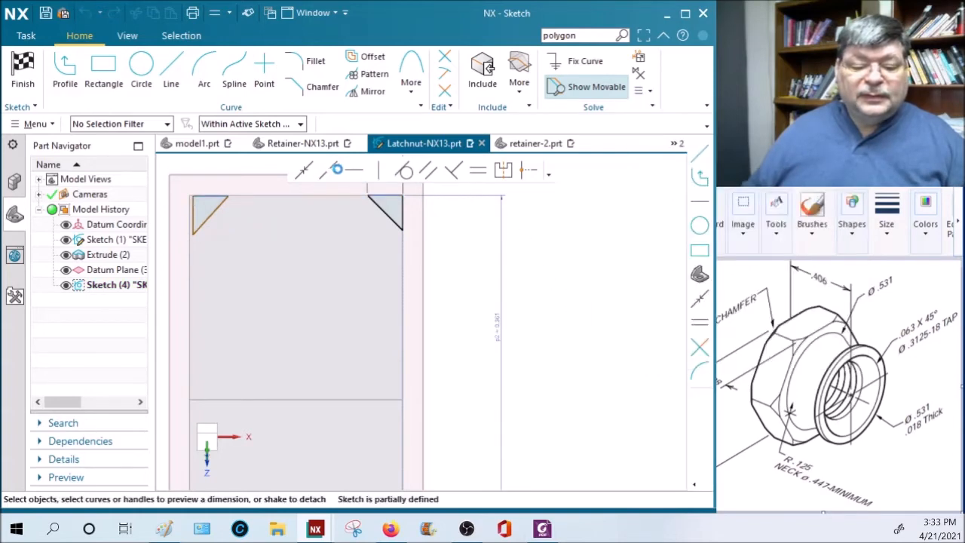
click(386, 195)
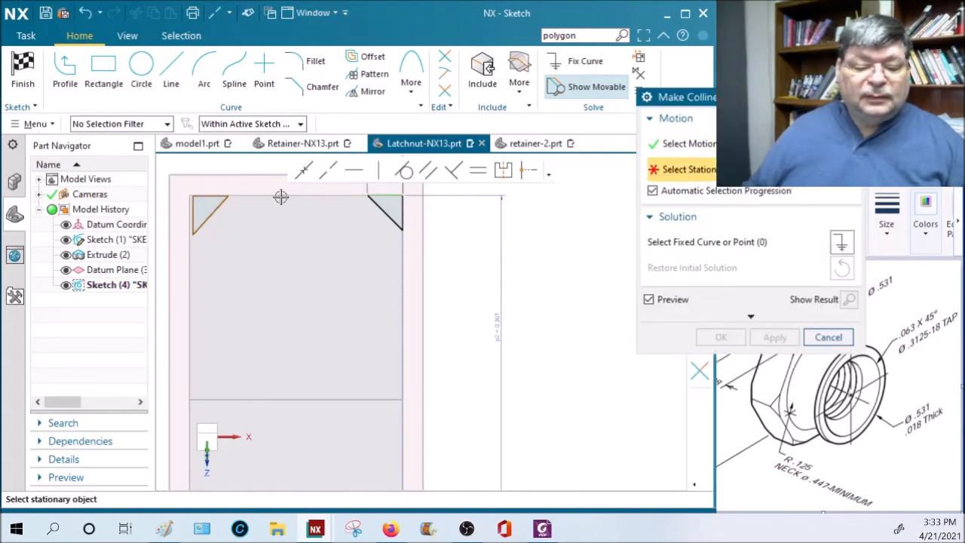
click(209, 195)
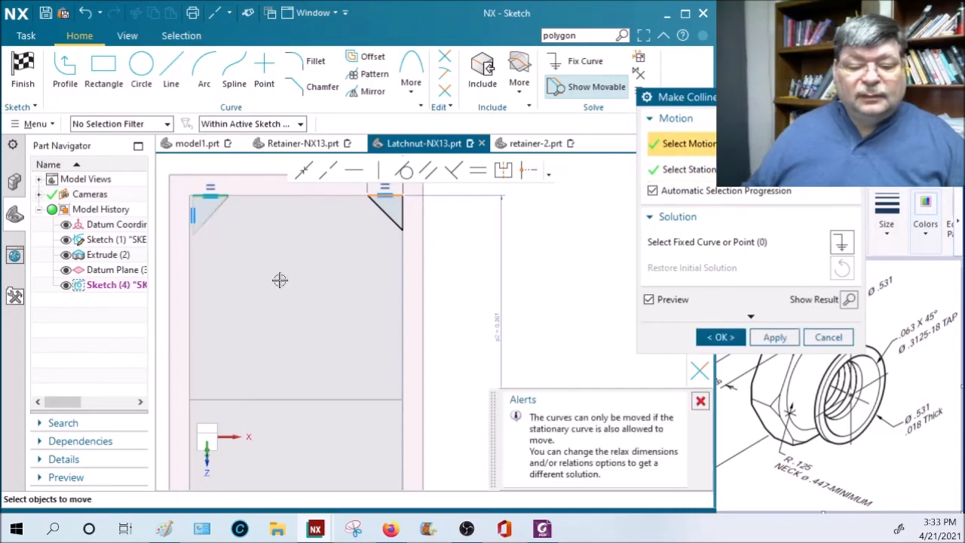
middle_click(274, 278)
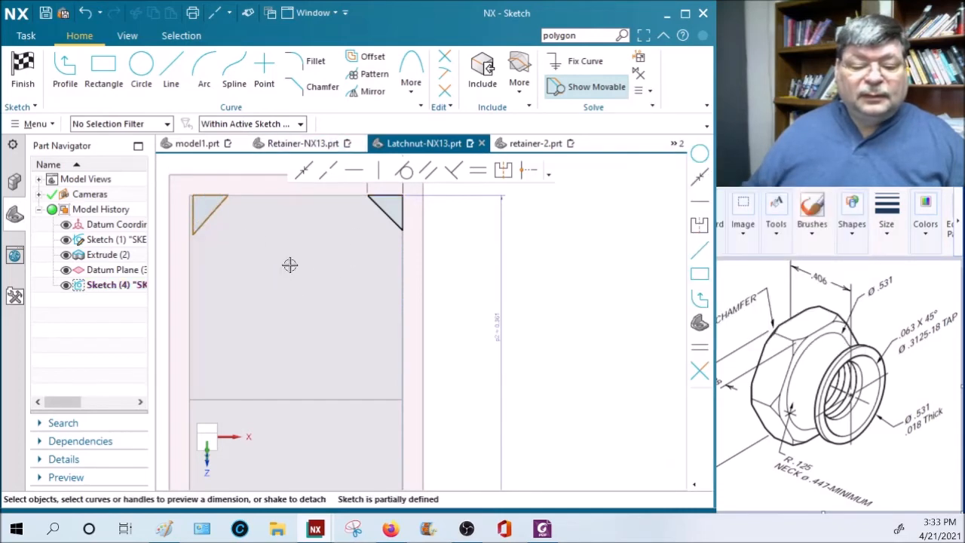
Dimension the distance between the triangles' outer vertical legs, set it to .188 in, and finish the sketch
click(402, 217)
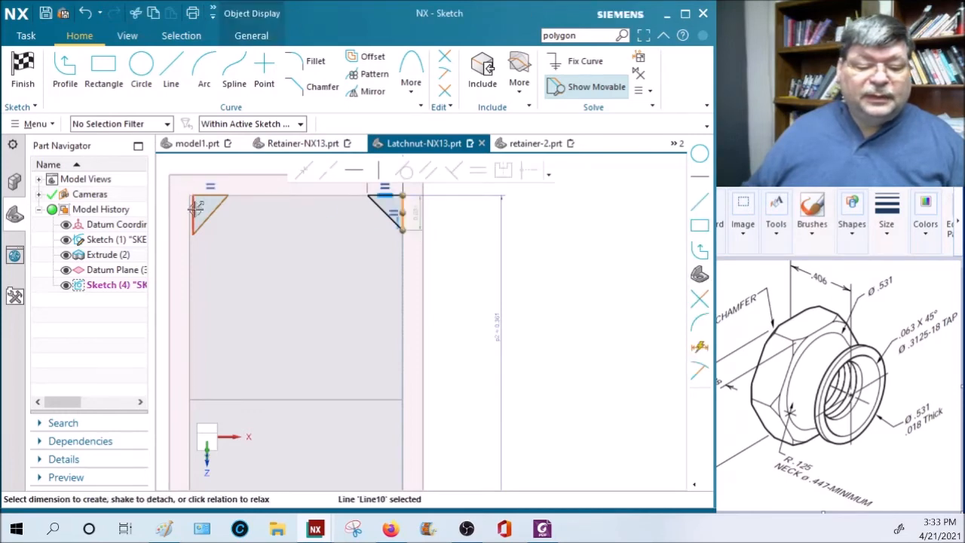
click(194, 214)
key(d)
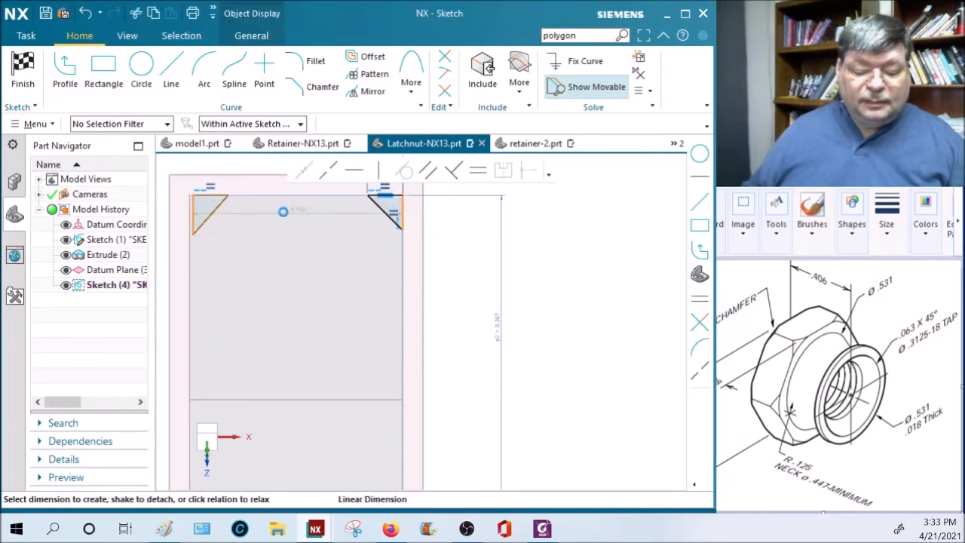
click(282, 210)
text(.18)
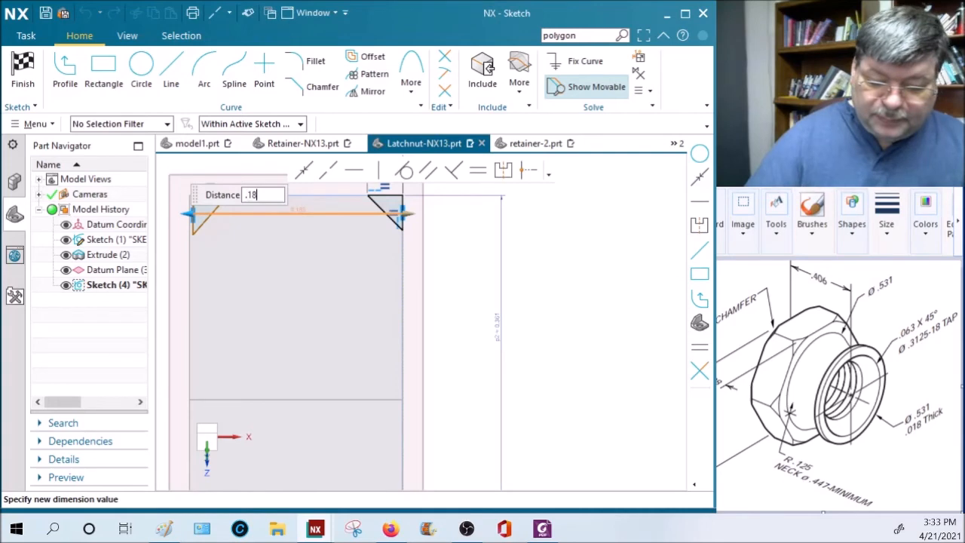
text(8)
key(Return)
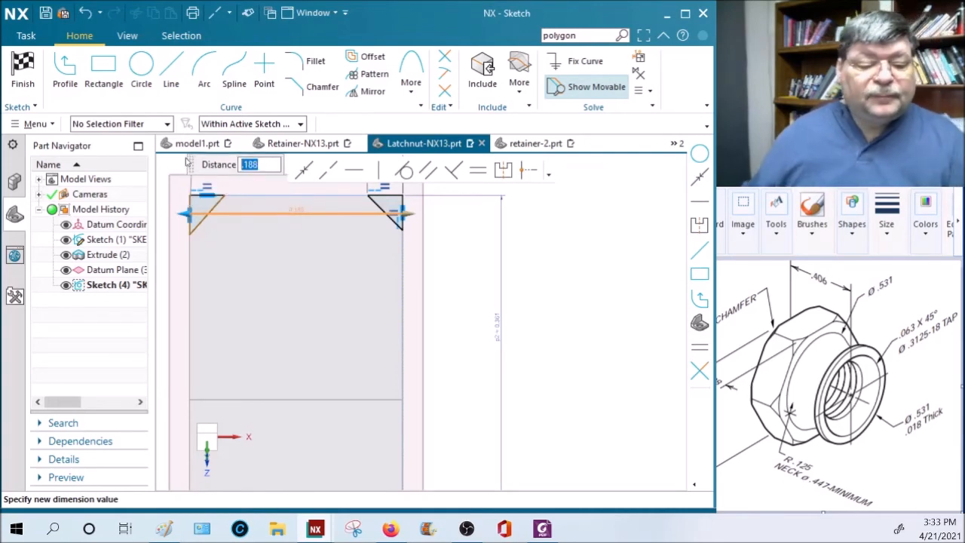
click(23, 71)
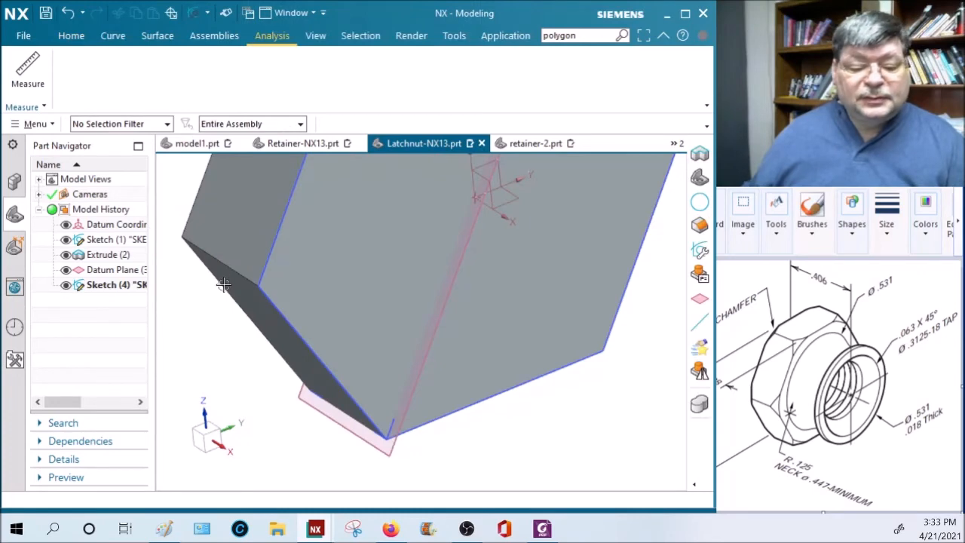
Revolve the corner triangle sketch 360° about the datum X axis and subtract the result from the hexagonal body
scroll(431, 313, down, 2)
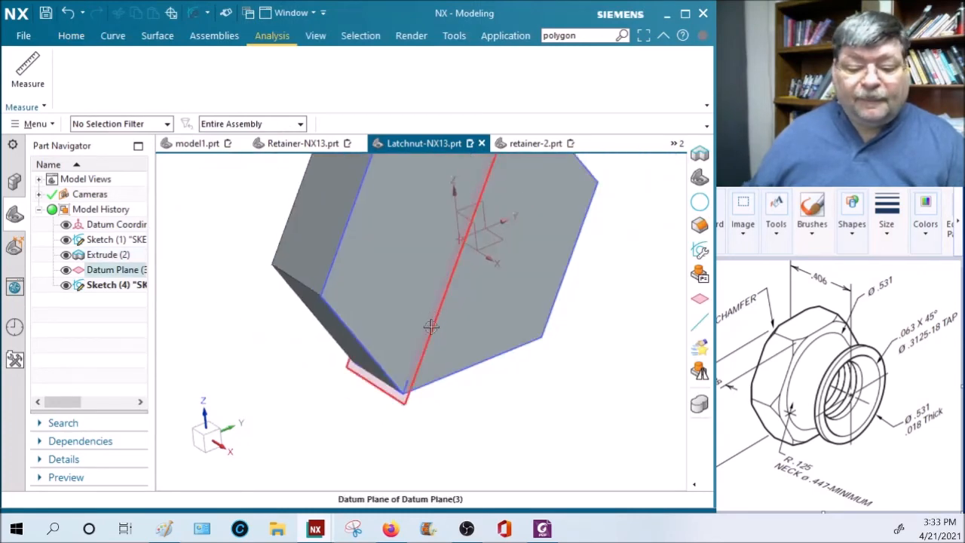
scroll(370, 400, up, 3)
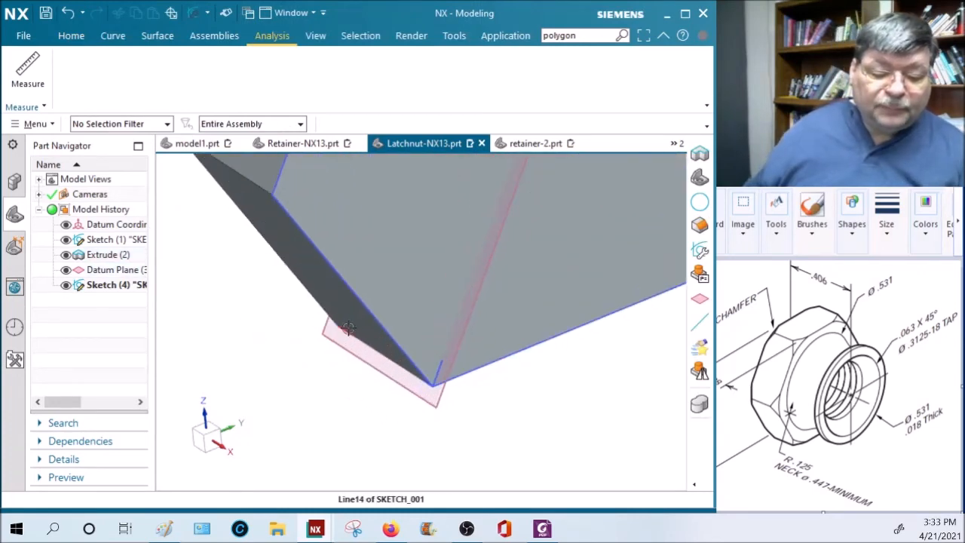
scroll(296, 309, down, 2)
scroll(295, 302, down, 2)
click(38, 35)
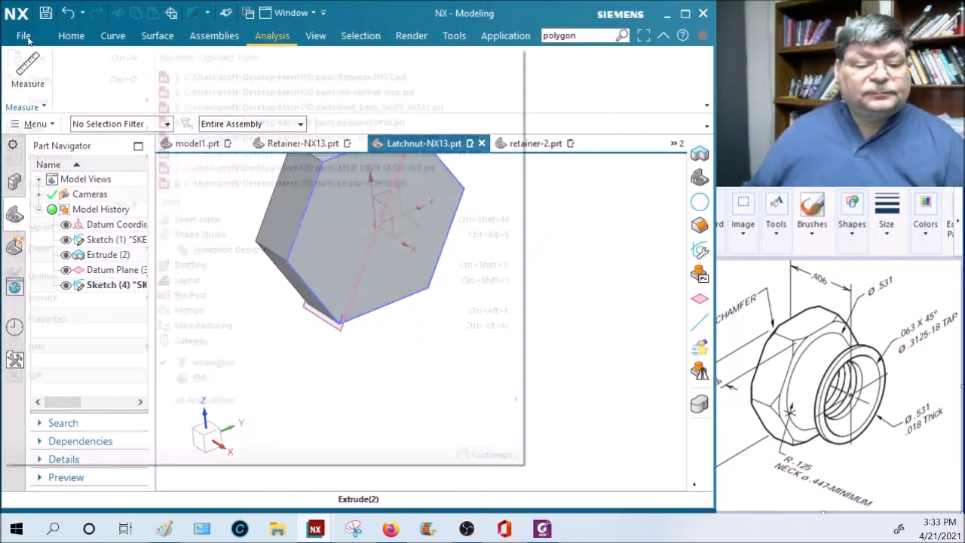
click(62, 34)
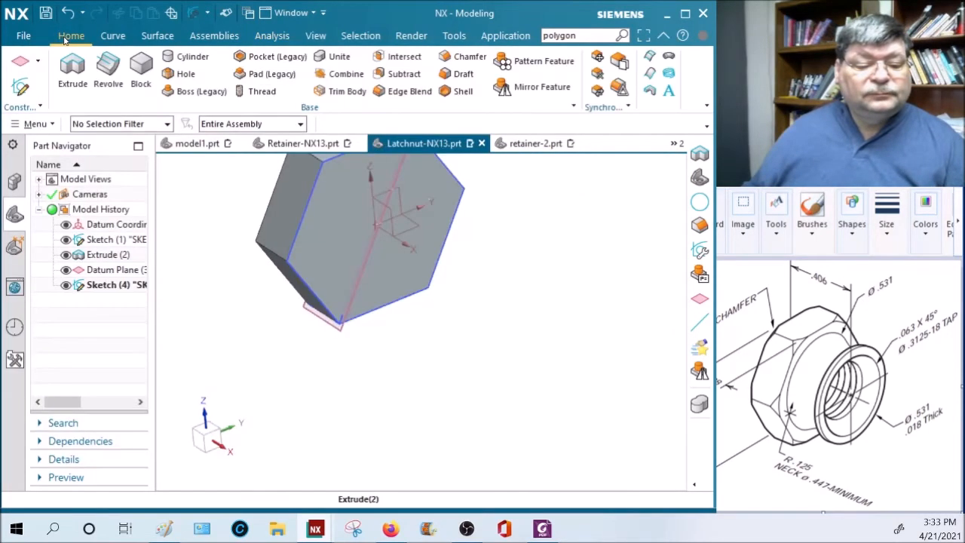
click(108, 73)
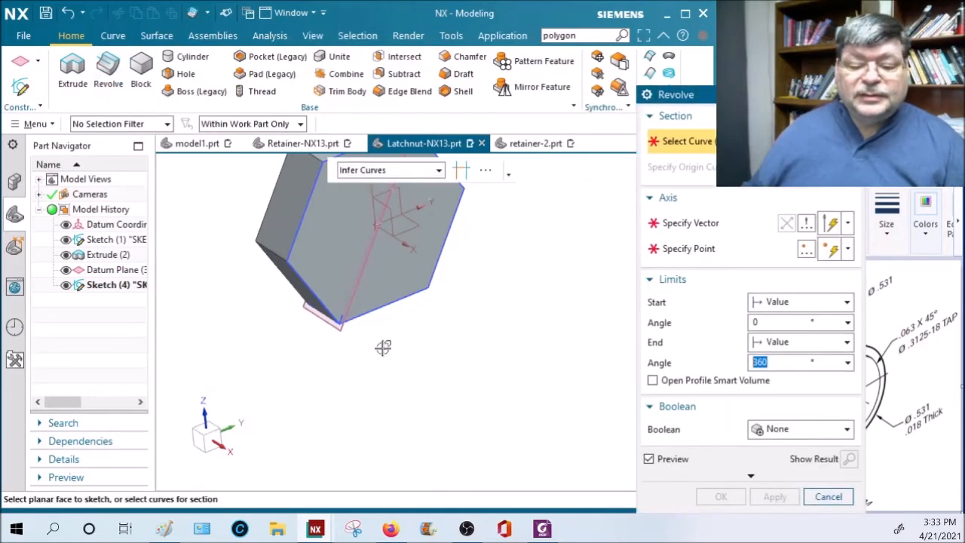
click(137, 290)
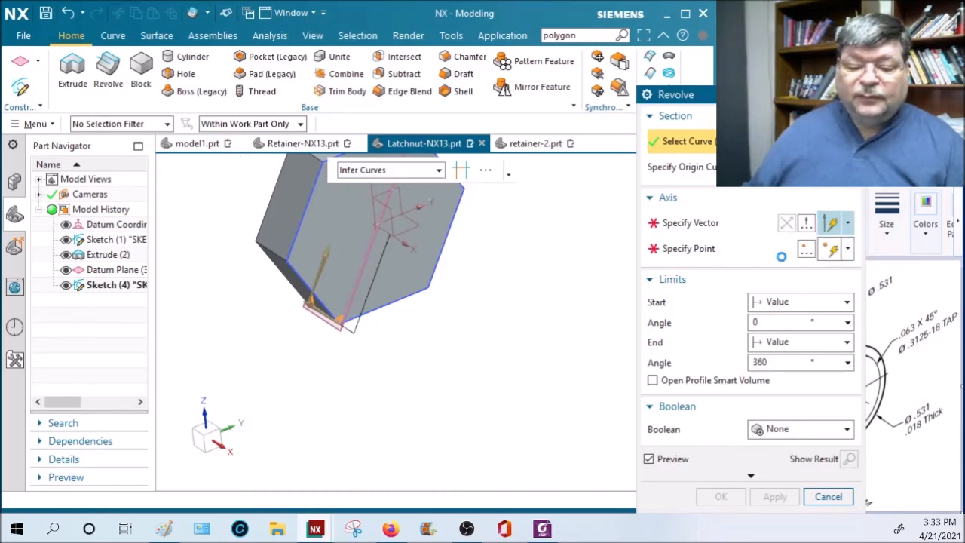
click(837, 228)
click(438, 280)
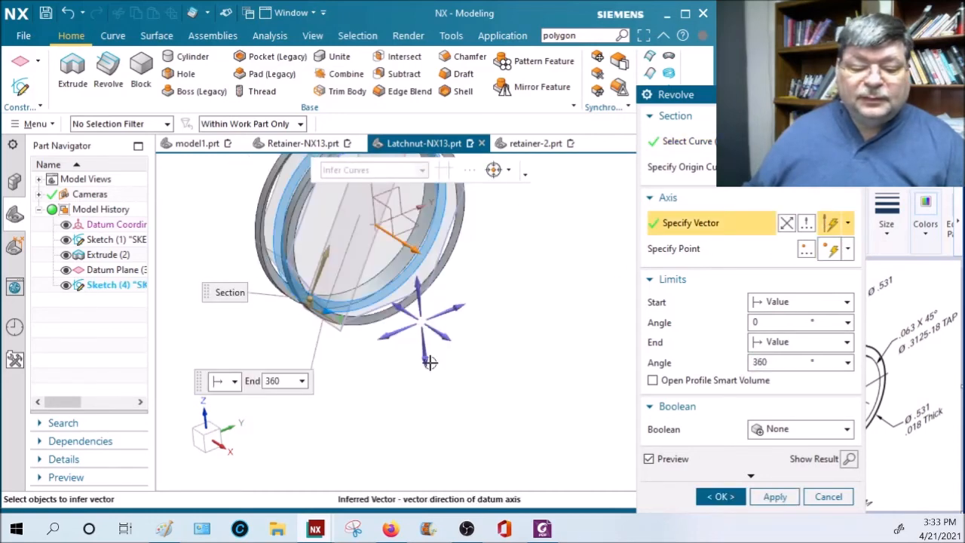
click(818, 430)
click(782, 478)
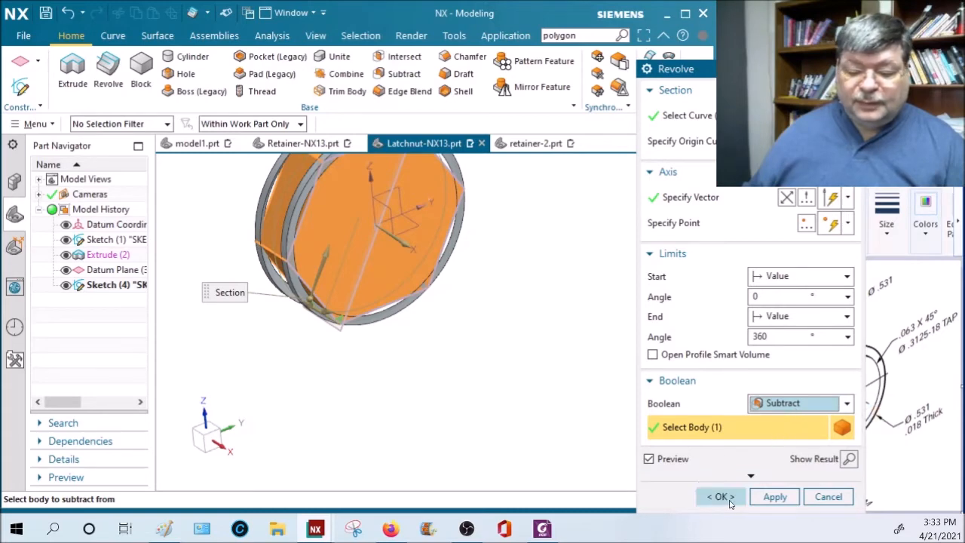
click(723, 497)
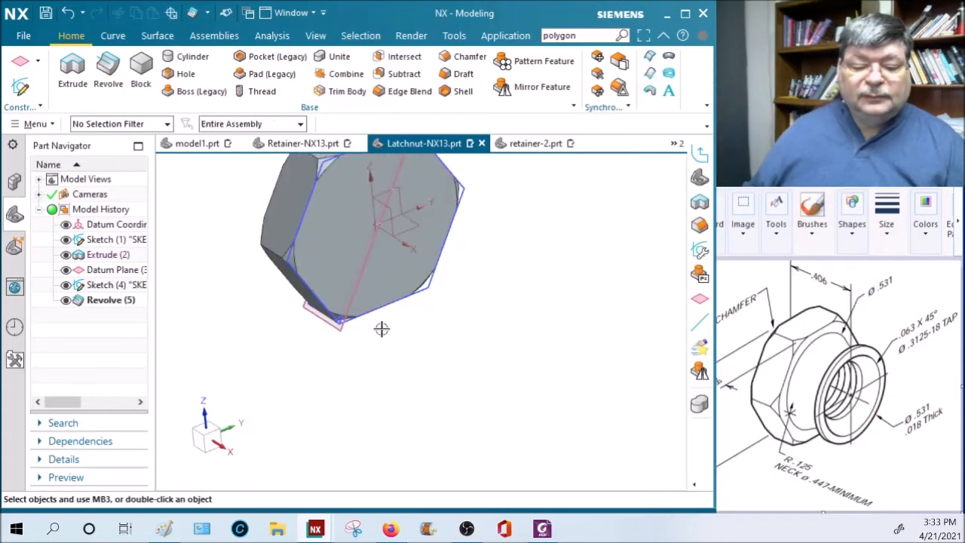
Start another Revolve and create its section sketch on the XZ plane of the datum coordinate system
scroll(381, 328, down, 2)
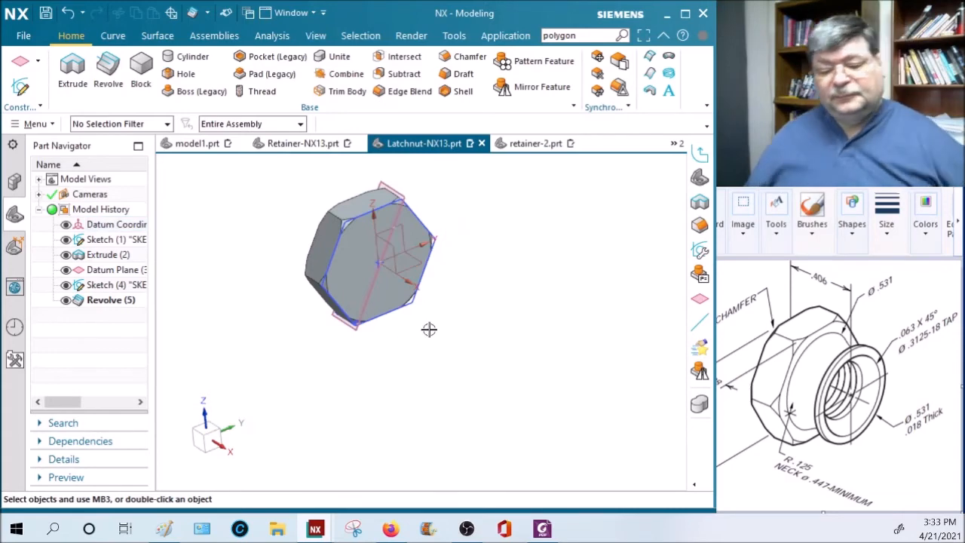
scroll(377, 177, up, 3)
click(108, 71)
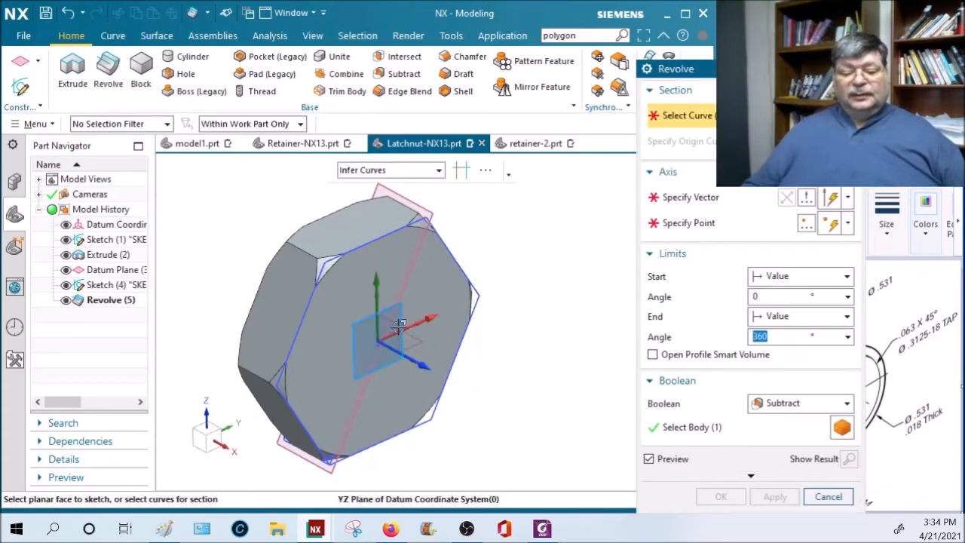
click(415, 340)
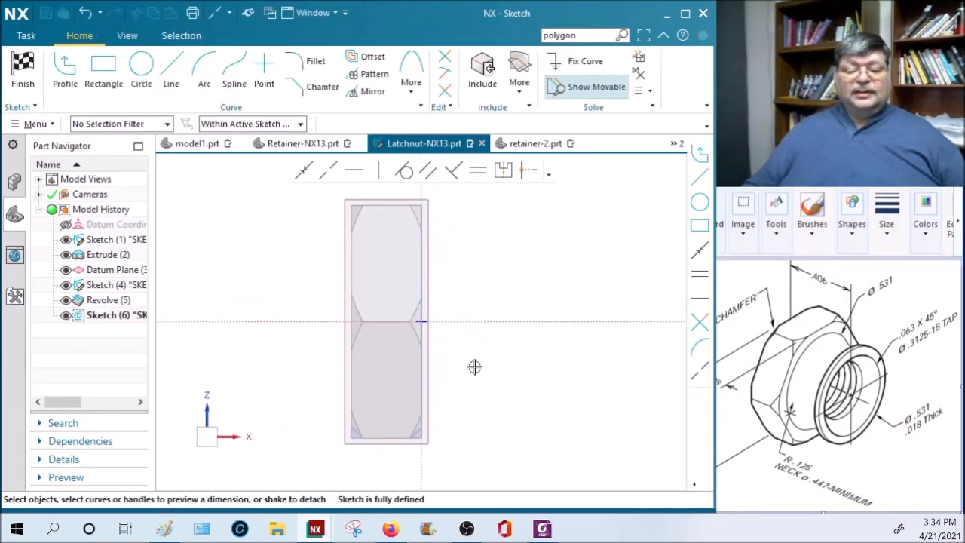
Sketch an open neck profile from a short upper stub down to the horizontal axis, about 0.26 in along it to the origin, and up the front face
click(102, 68)
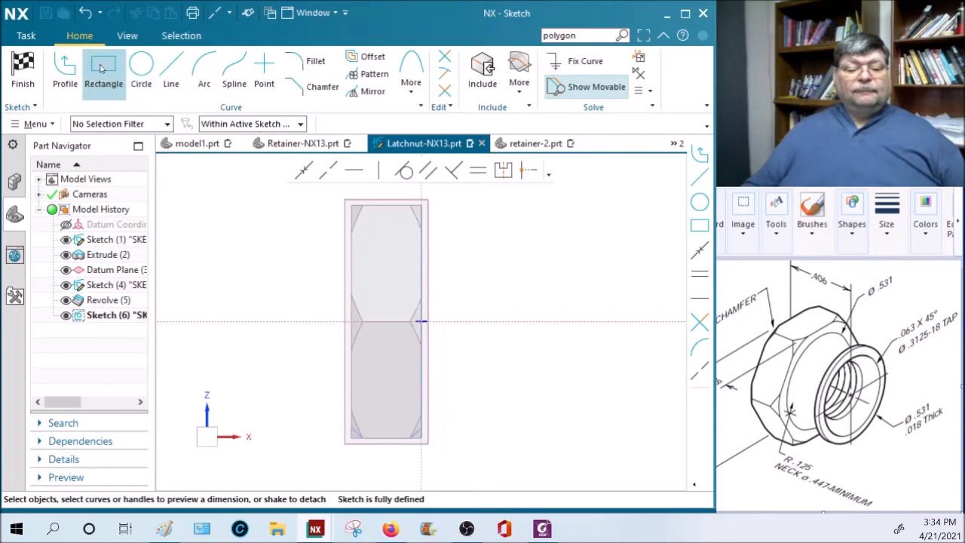
click(69, 71)
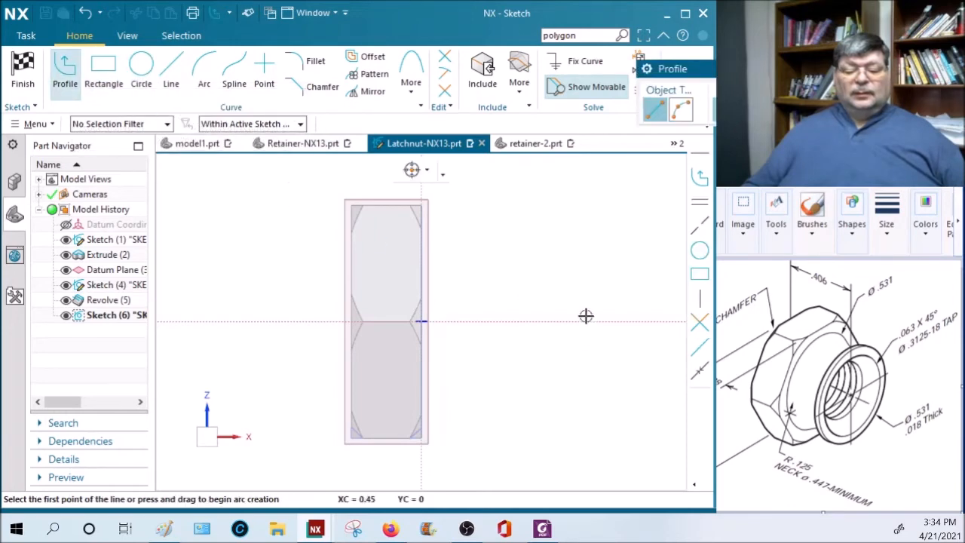
click(503, 245)
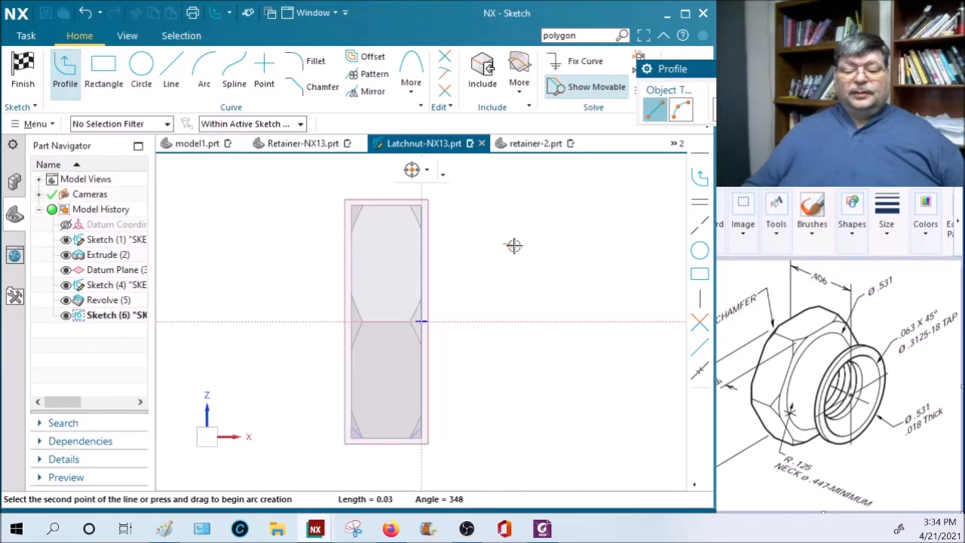
click(517, 322)
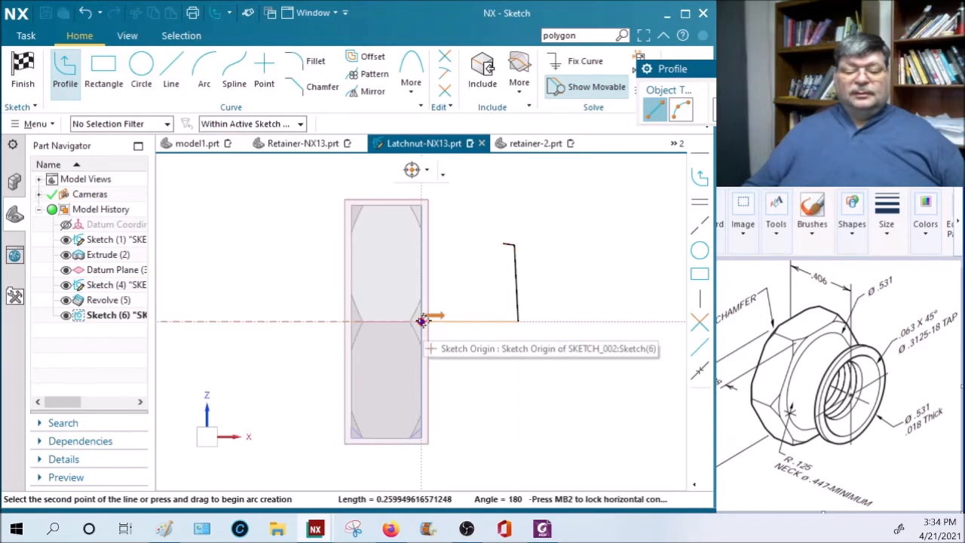
click(422, 322)
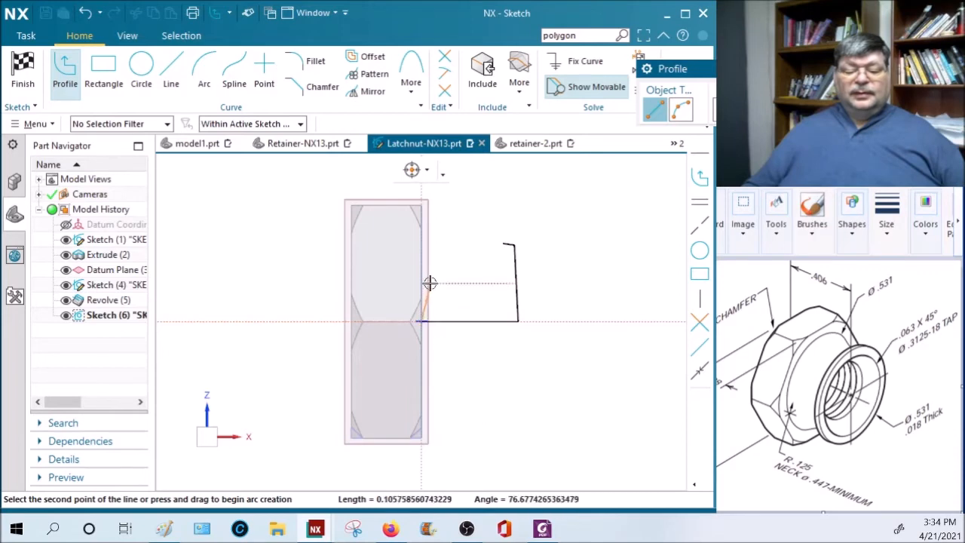
click(422, 246)
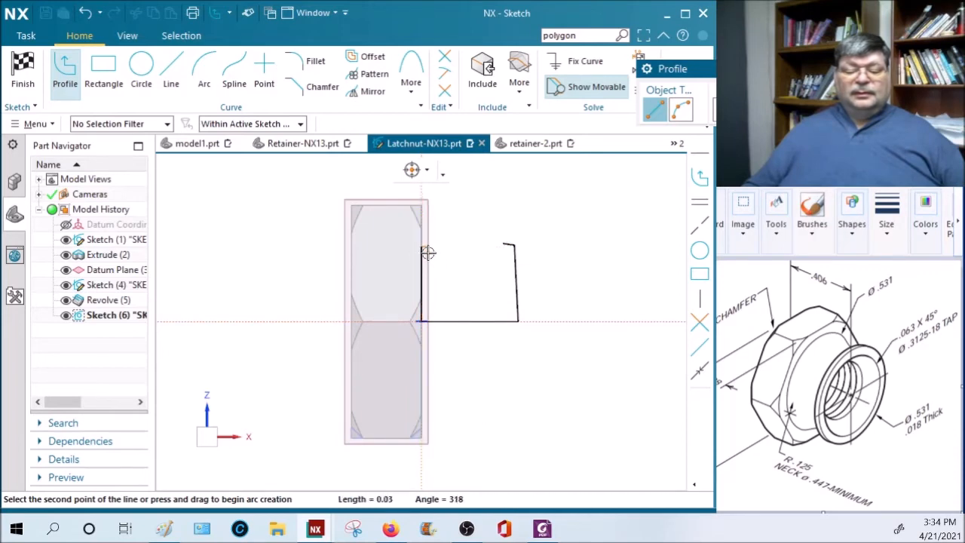
drag(421, 247, 438, 263)
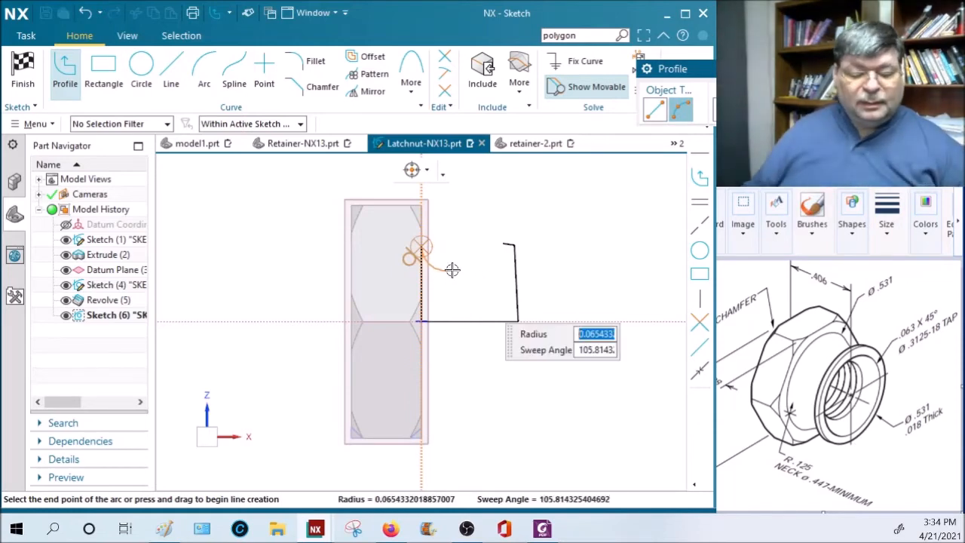
key(Escape)
Close the neck profile with a concave three-point arc of about 0.14 in radius between the front-face line and the upper stub
key(a)
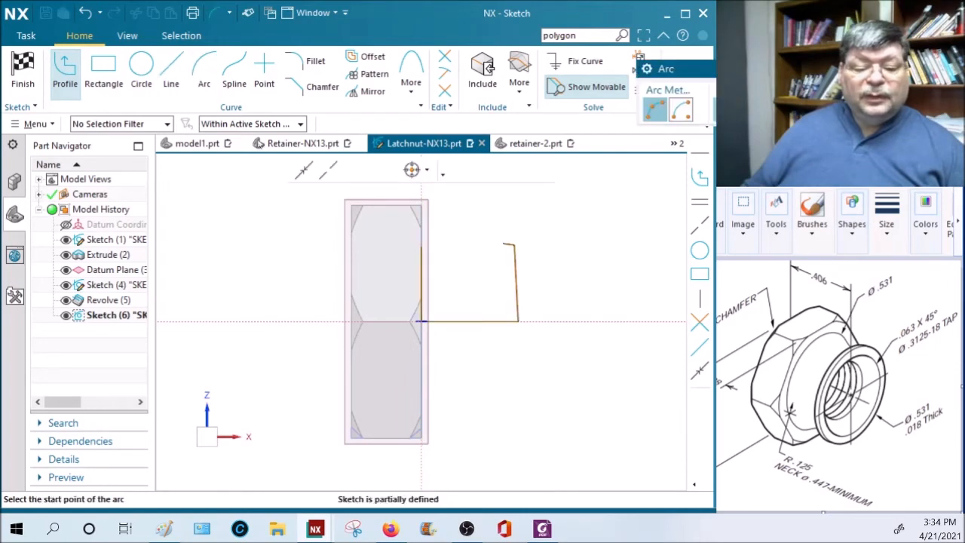
click(420, 245)
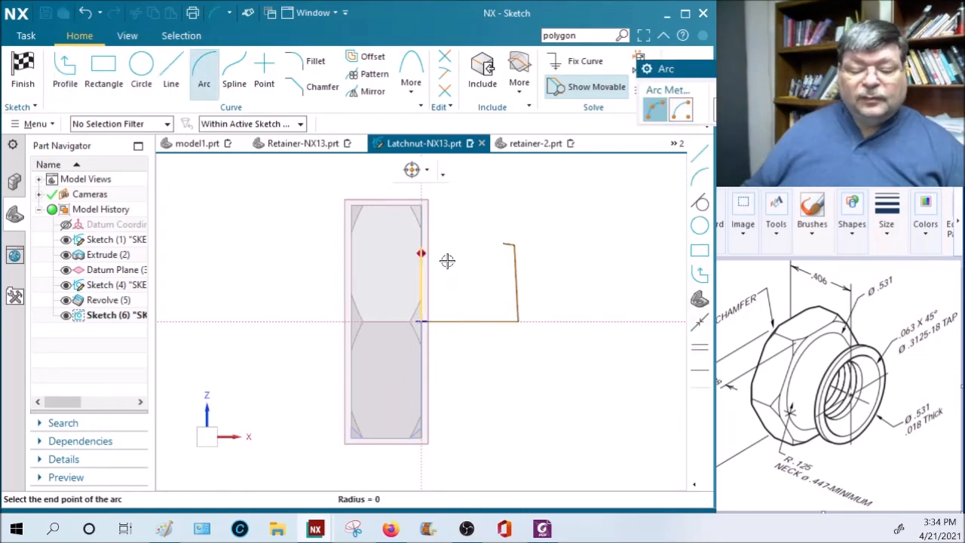
click(504, 245)
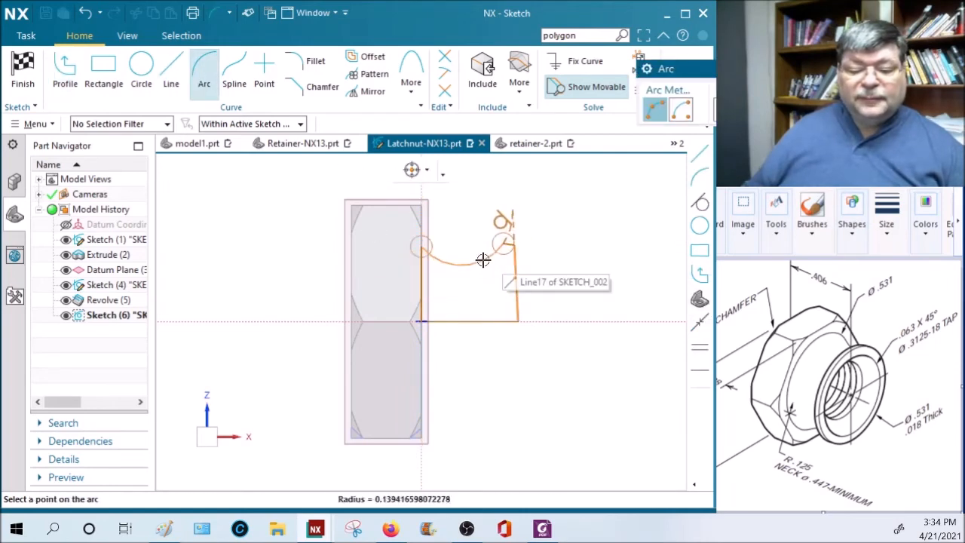
click(475, 260)
key(Escape)
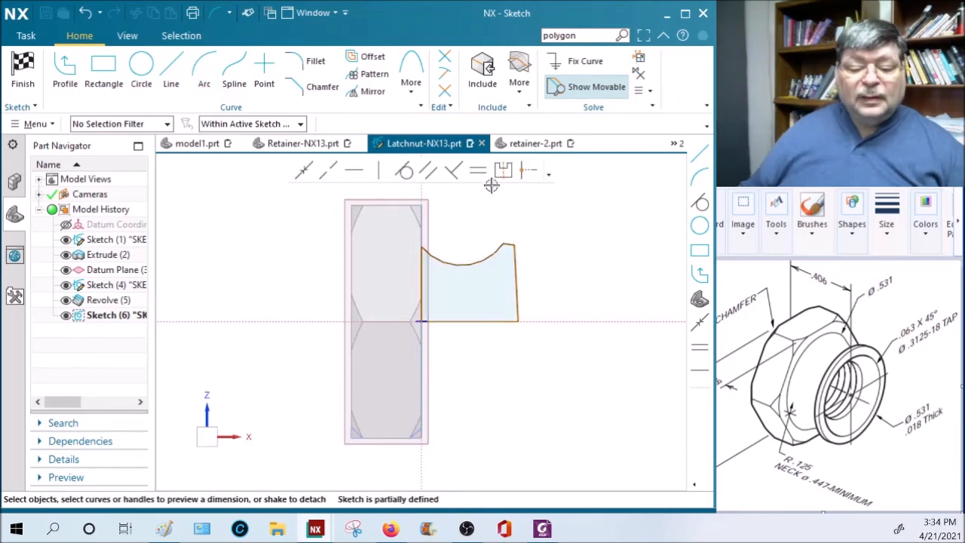
Constrain the profile's bottom line to be horizontal and its slanted outer end line to be vertical
click(353, 169)
click(478, 321)
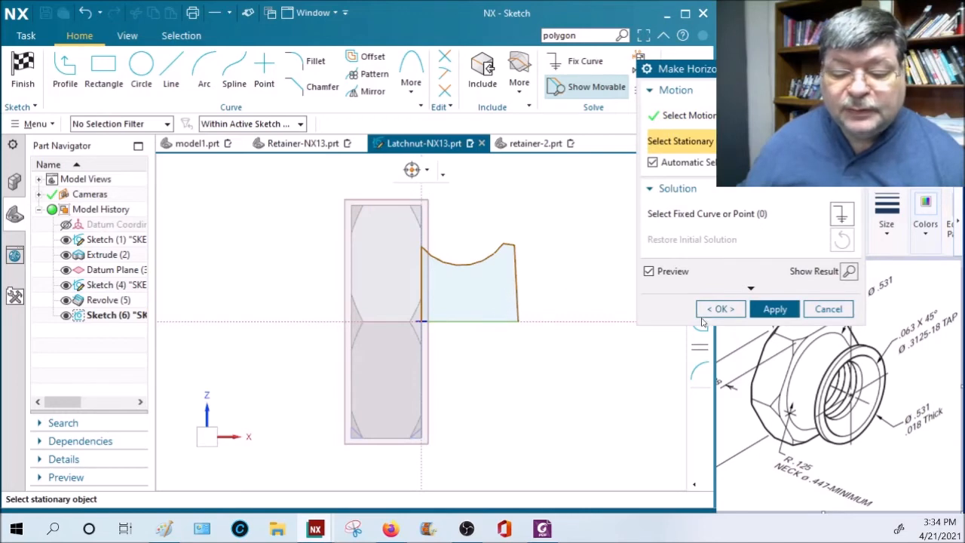
click(764, 309)
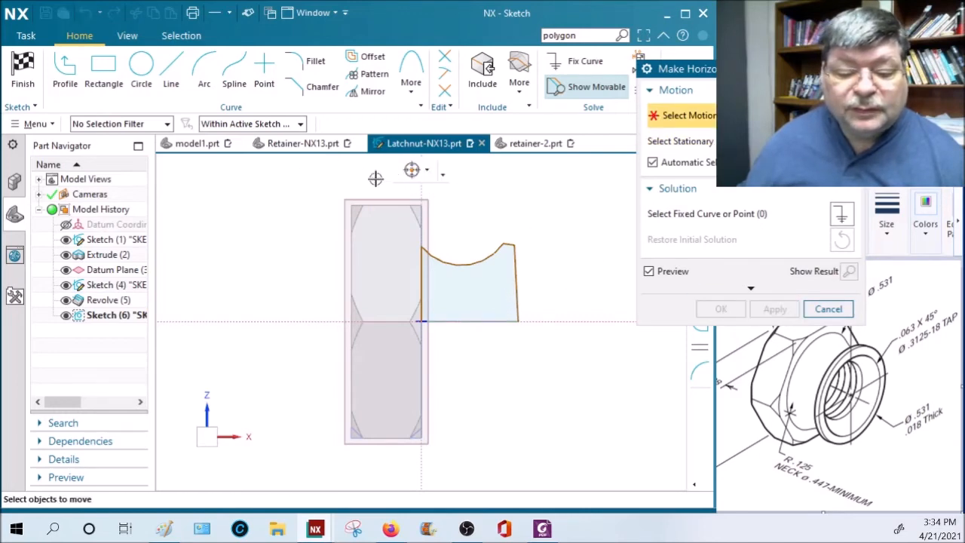
click(828, 309)
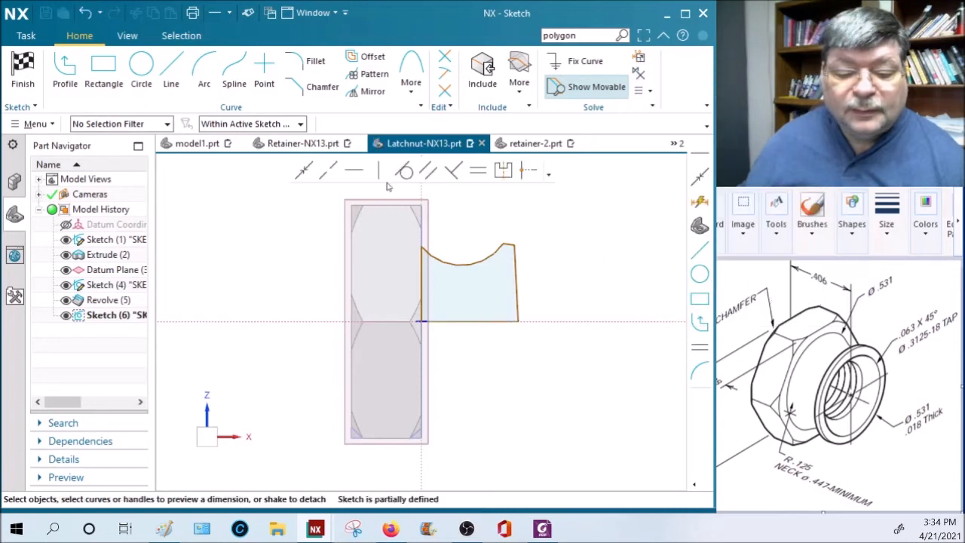
click(379, 169)
click(514, 253)
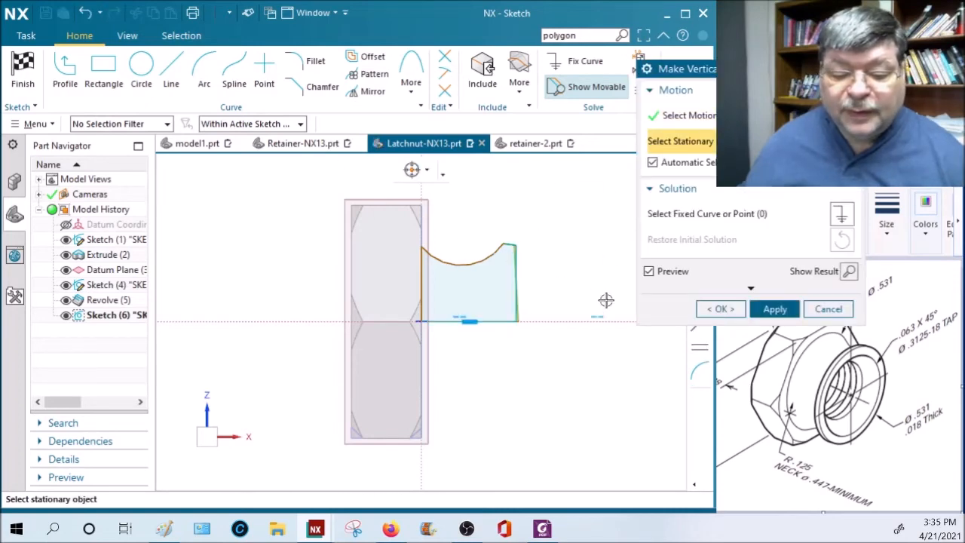
click(769, 309)
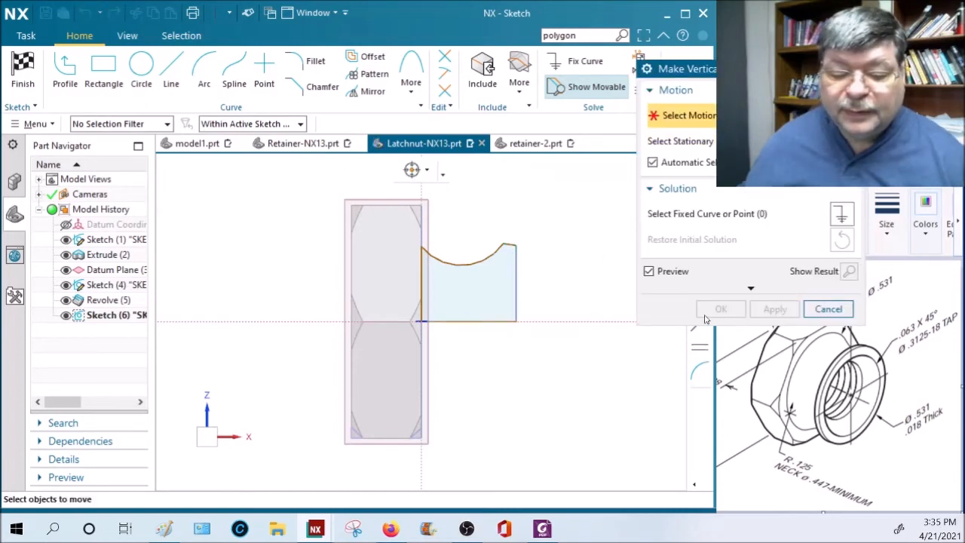
click(800, 310)
Constrain the short stub at the top of the outer end line to be horizontal
click(355, 170)
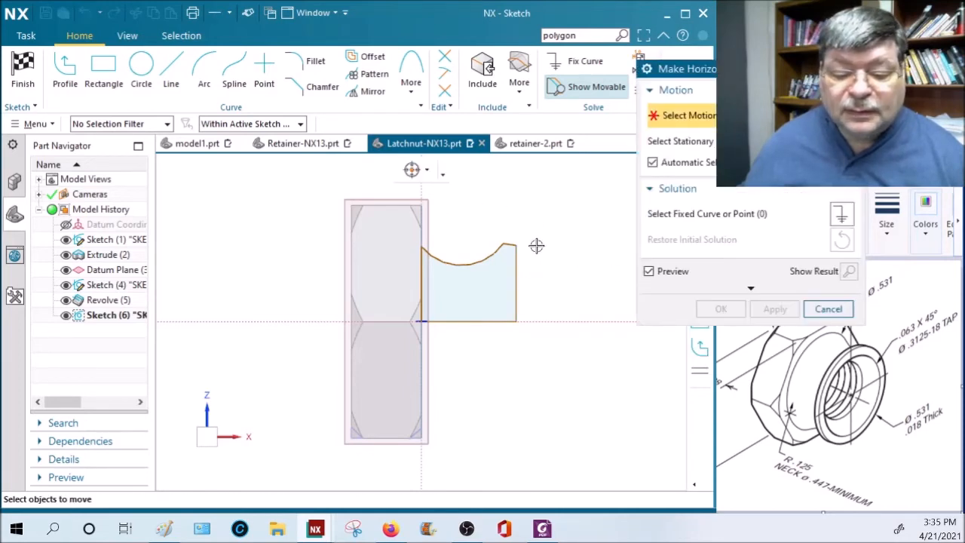
scroll(527, 243, up, 4)
click(497, 243)
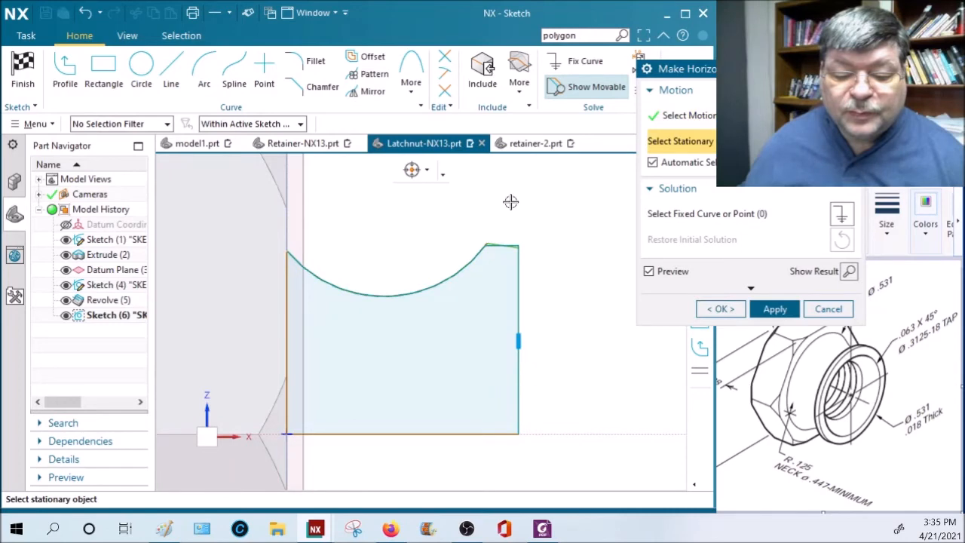
click(771, 310)
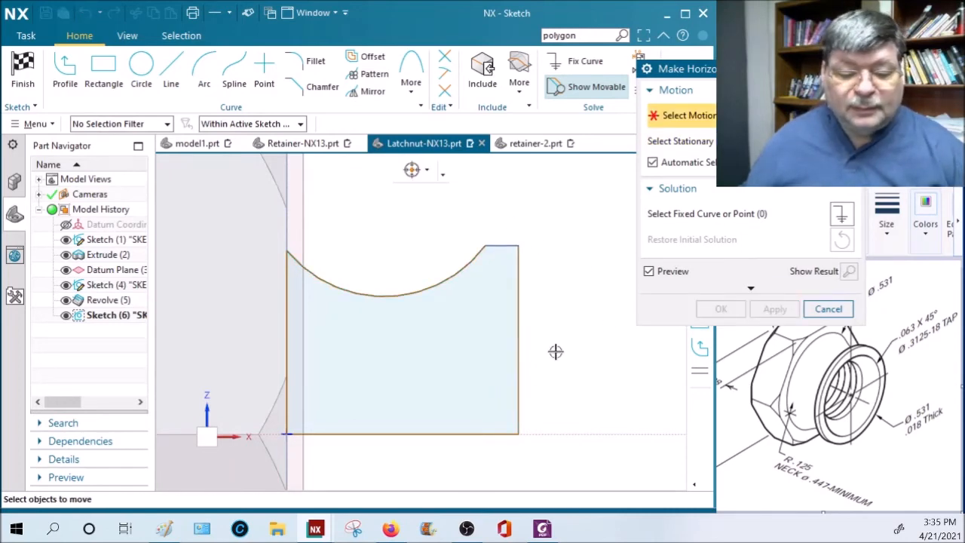
key(Escape)
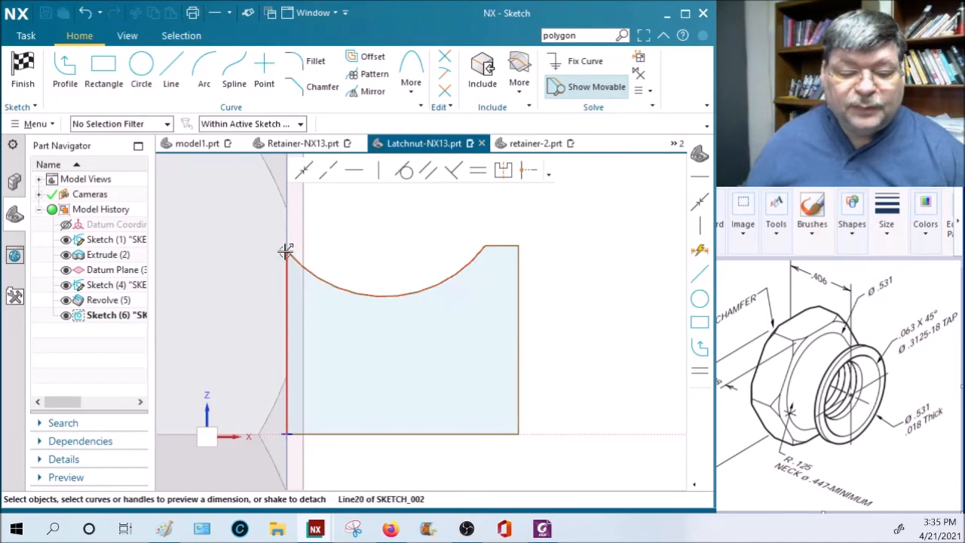
Dimension the height of the line along the nut face as .531/2 in and scale the entire sketch with it
mouse_move(287, 254)
mouse_down()
mouse_move(292, 266)
mouse_move(292, 247)
mouse_move(289, 258)
mouse_up()
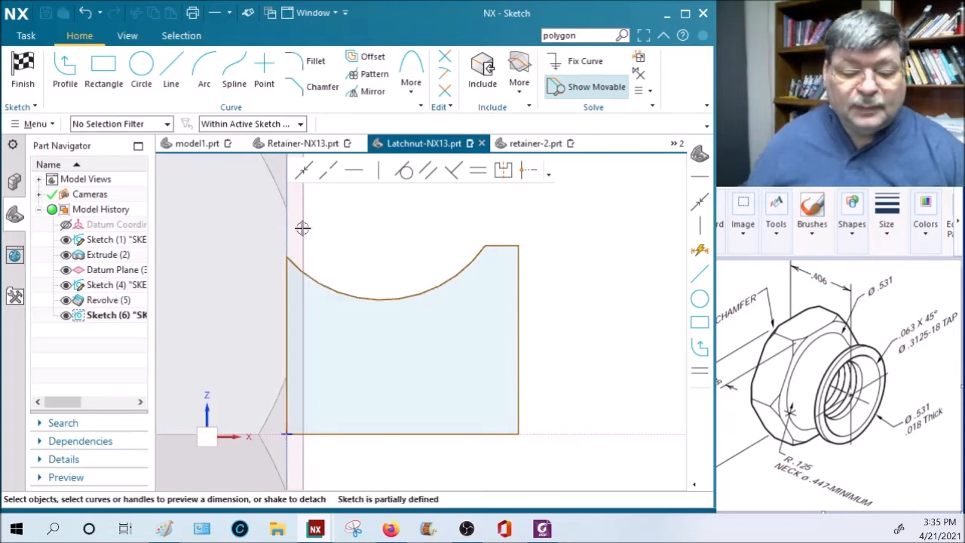
click(288, 293)
click(258, 337)
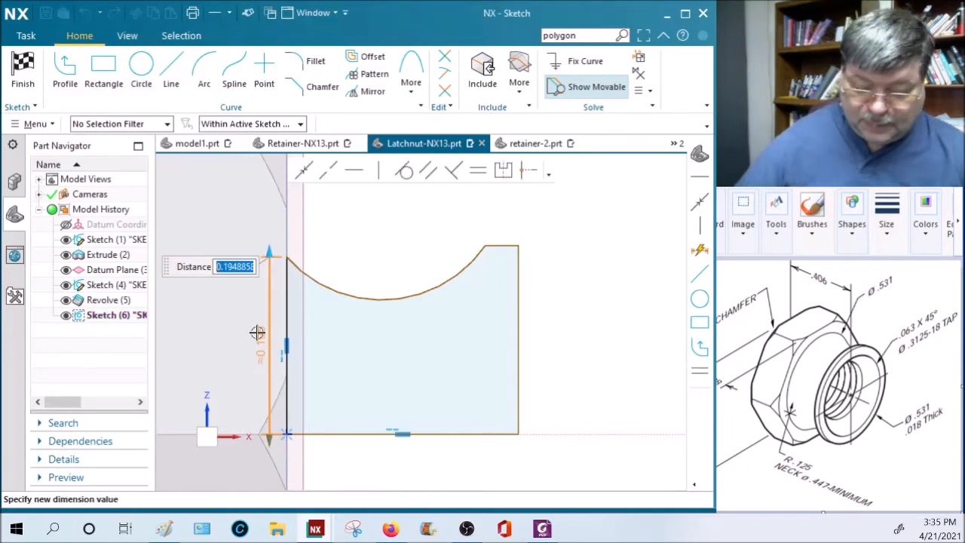
text(.531)
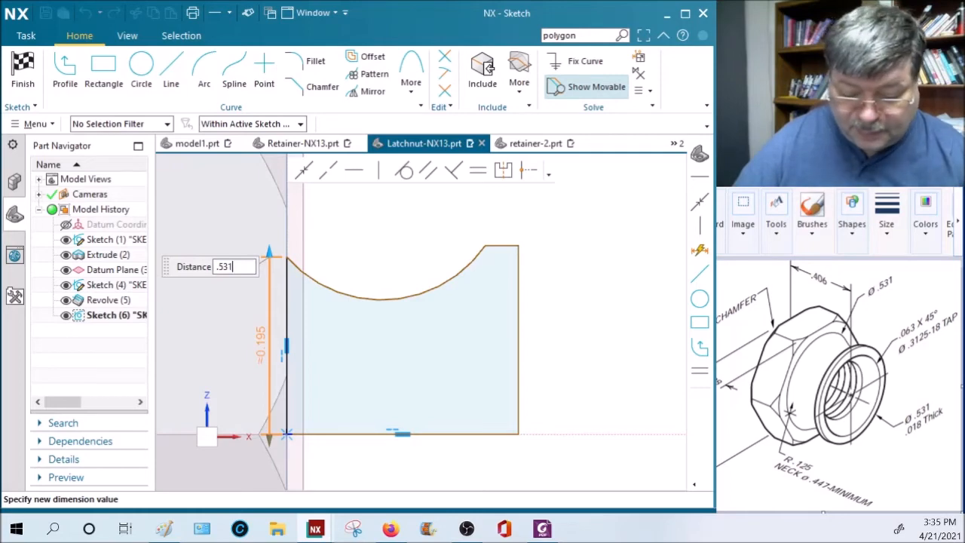
text(/2)
key(Return)
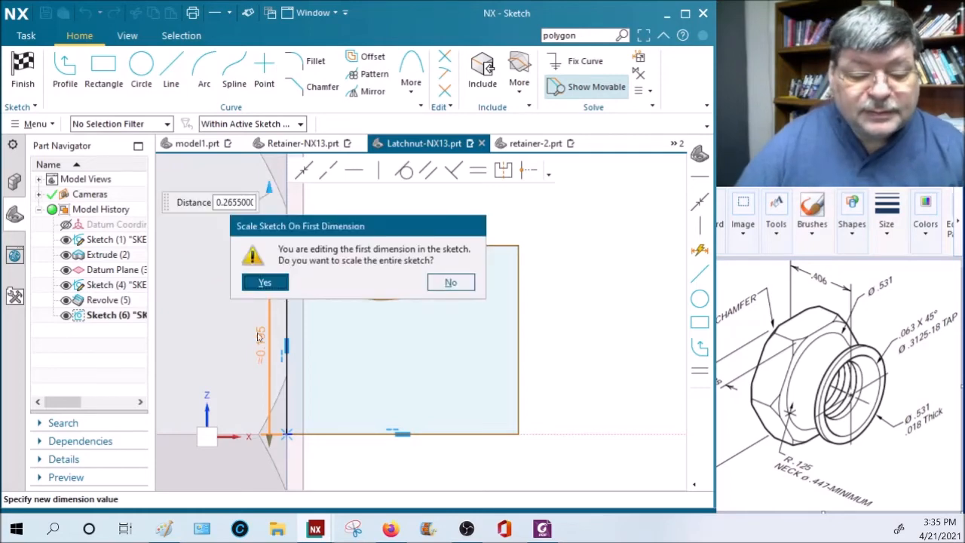
click(261, 284)
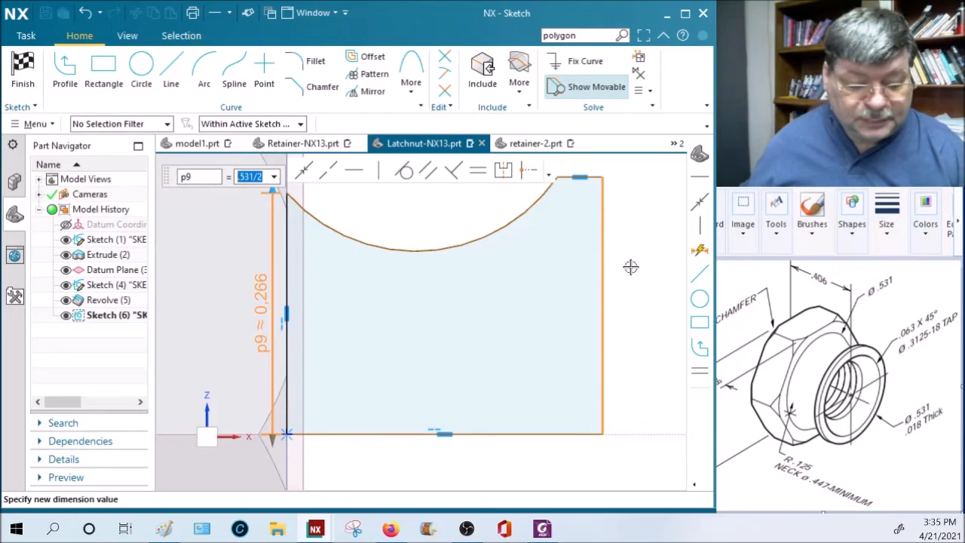
key(Return)
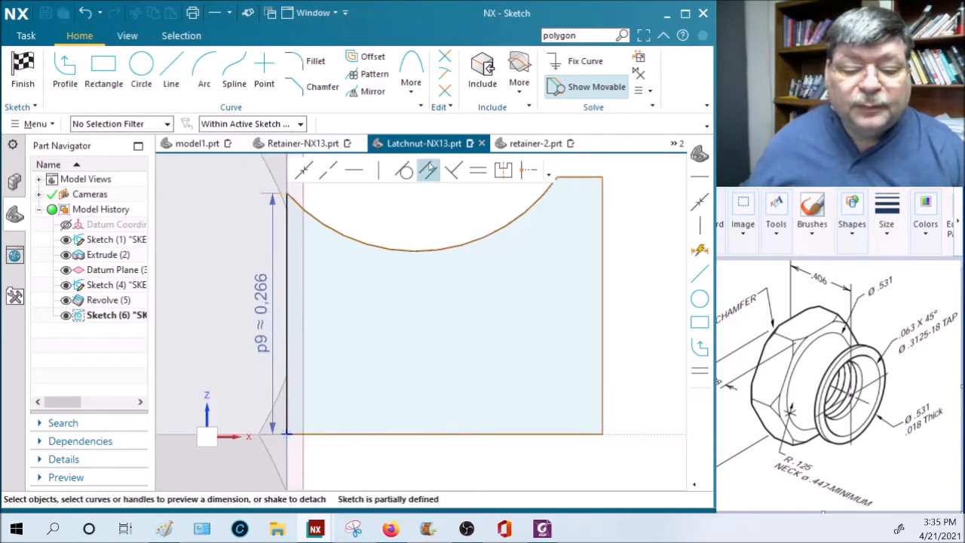
Make the line along the nut face and the outer vertical line equal in length
click(471, 168)
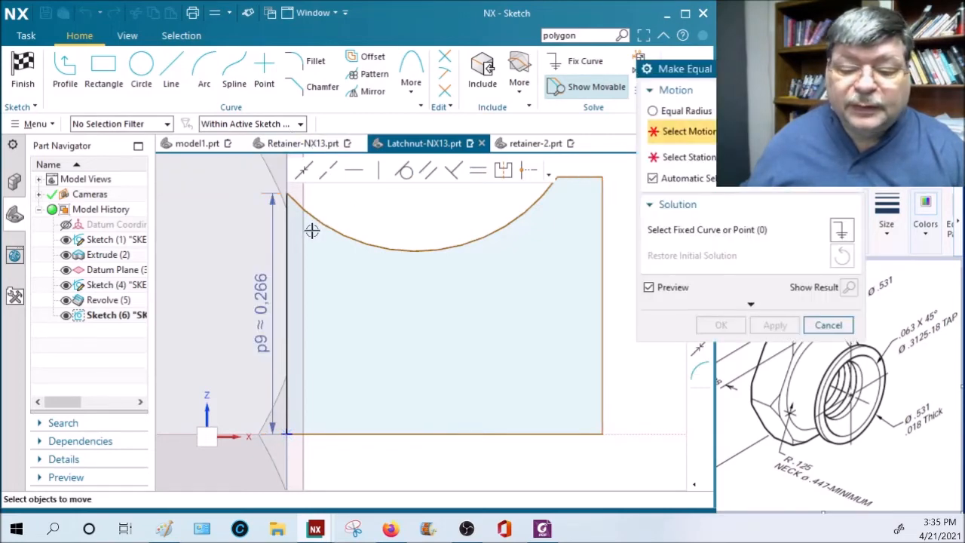
click(288, 243)
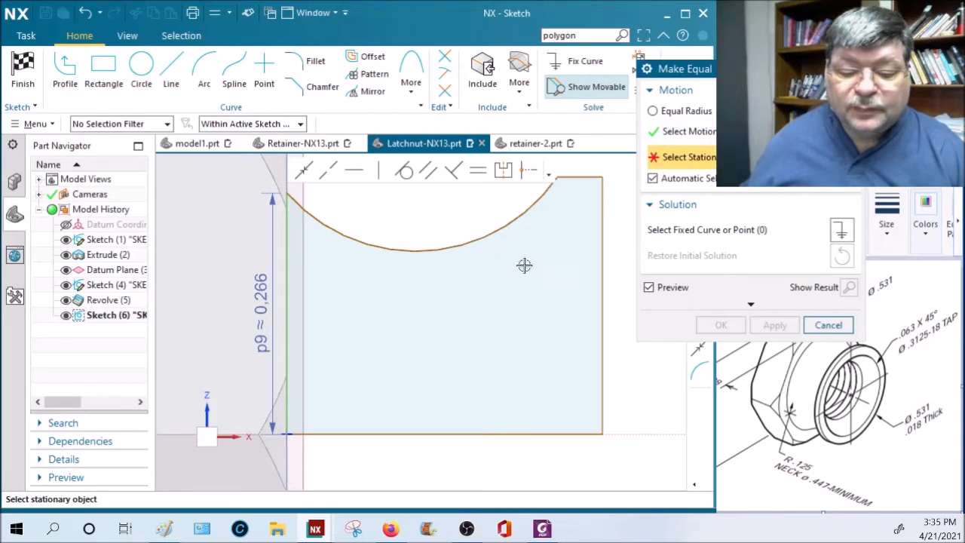
click(601, 274)
click(721, 325)
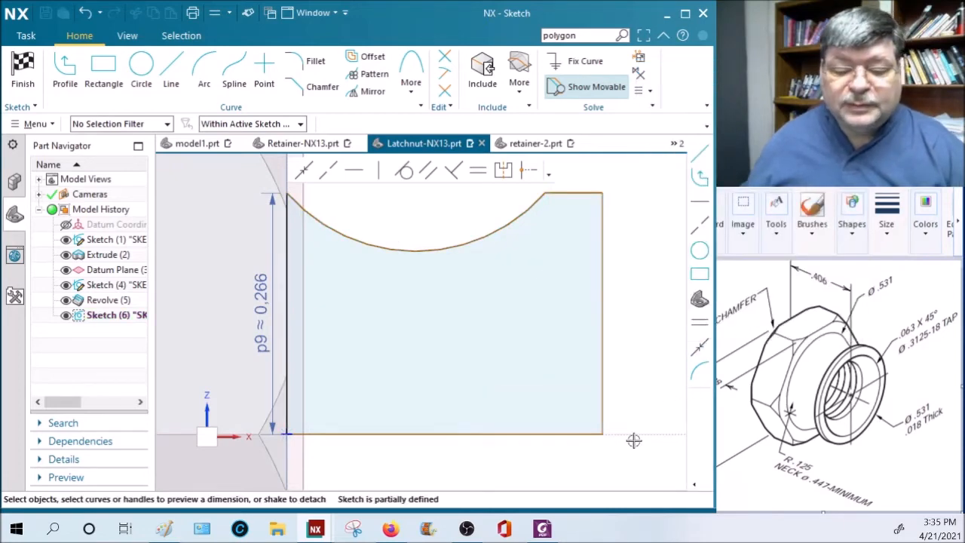
Dimension the short top stub at the outer end and set its length to .018 in
scroll(634, 433, down, 2)
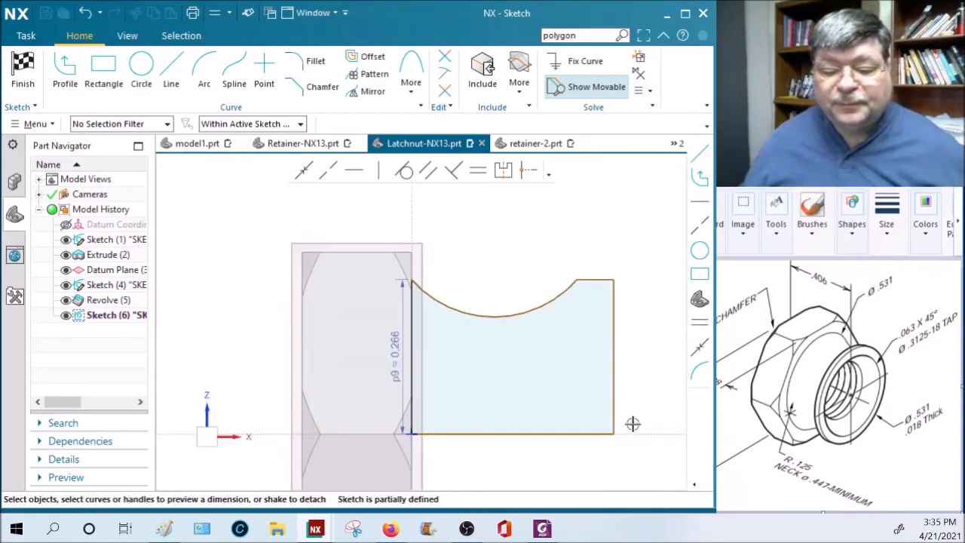
click(584, 279)
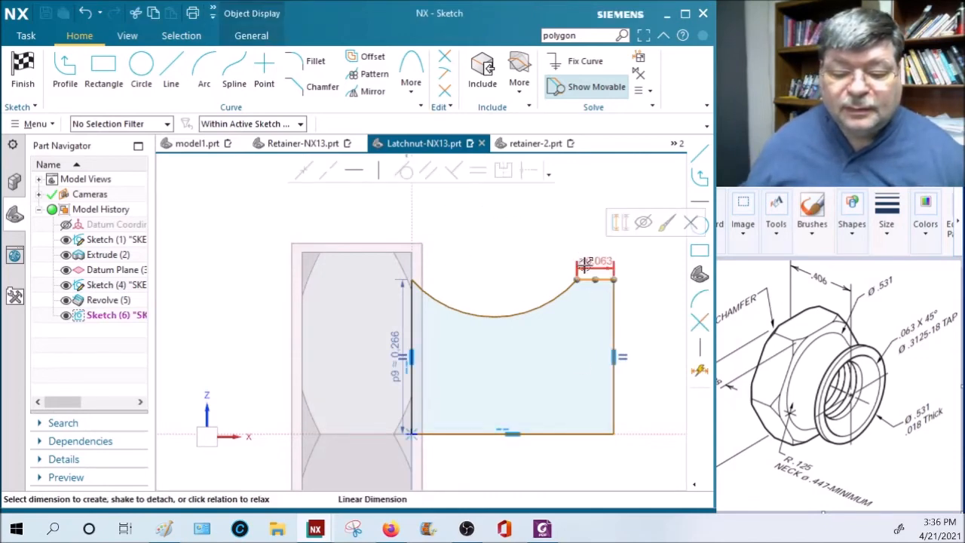
double_click(594, 261)
text(.018)
key(Return)
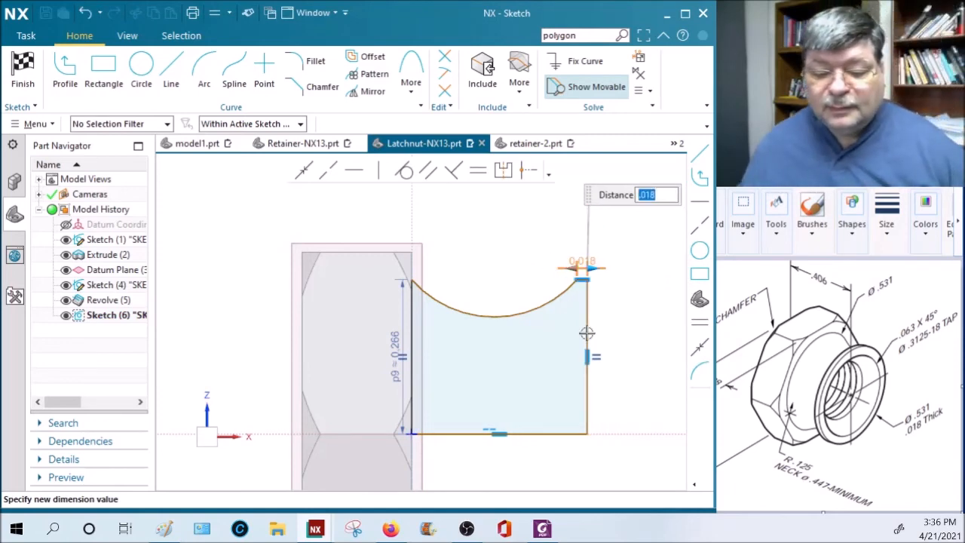
click(626, 340)
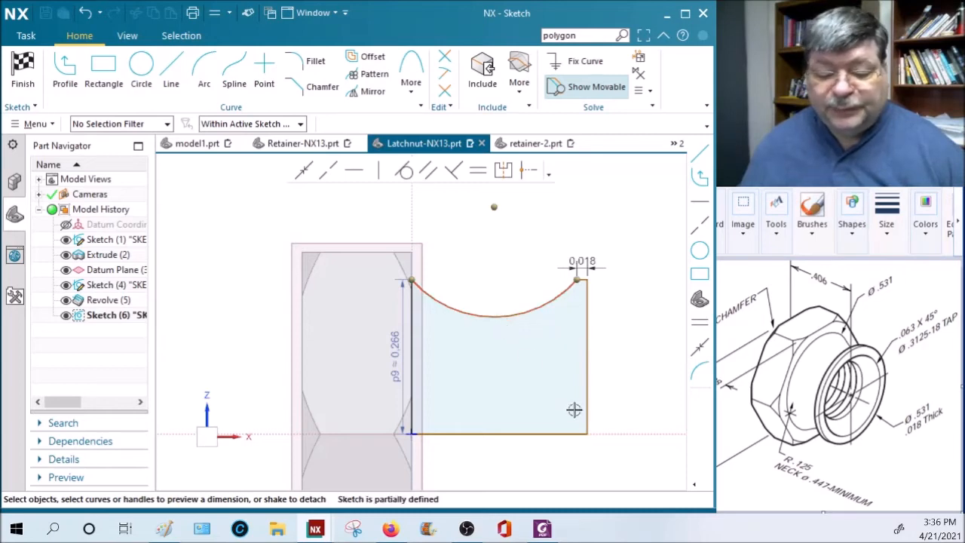
Dimension the distance from the arc's lowest point to the profile's bottom line and set it to .447/2 in
mouse_move(673, 461)
shift+middle_down()
mouse_move(623, 373)
mouse_move(539, 370)
shift+middle_up()
scroll(642, 412, down, 2)
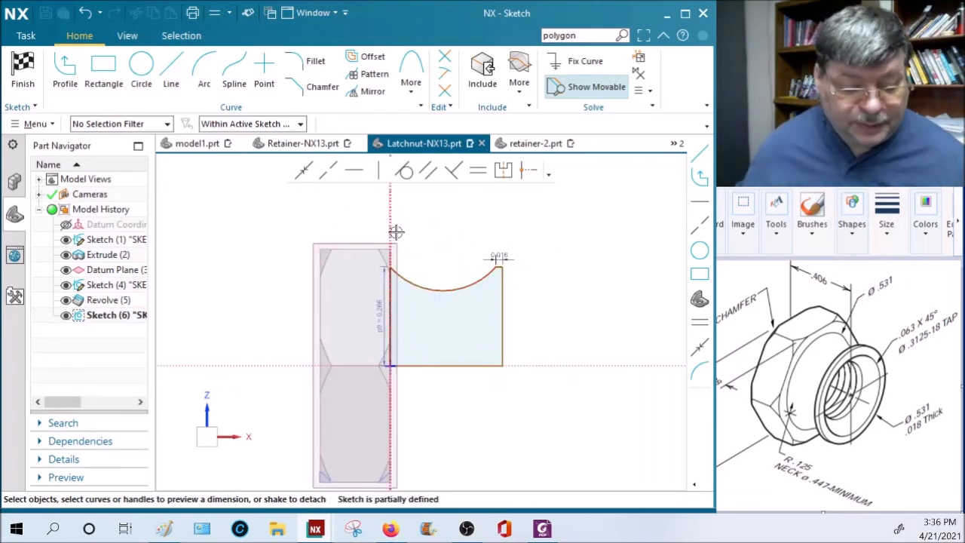
click(446, 288)
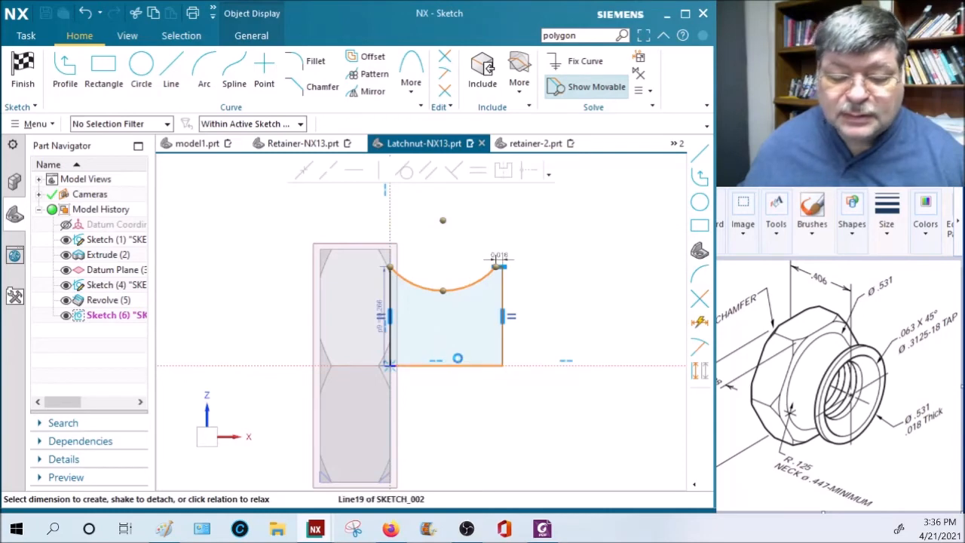
click(428, 367)
click(444, 325)
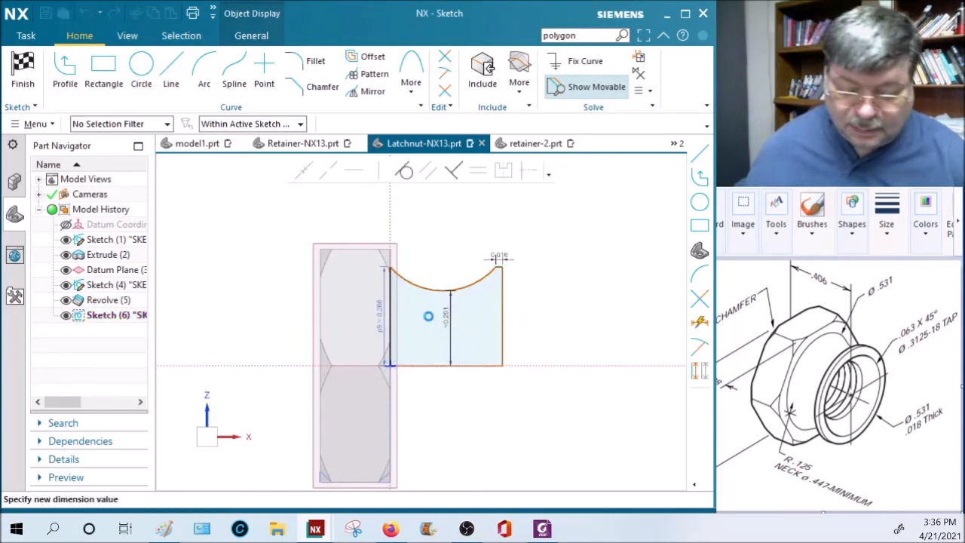
text(.447)
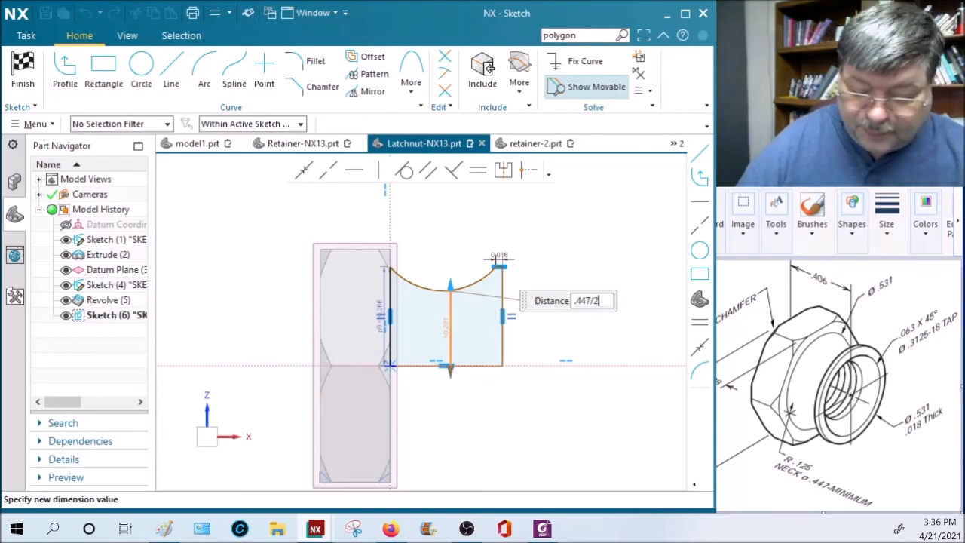
text(/2)
key(Return)
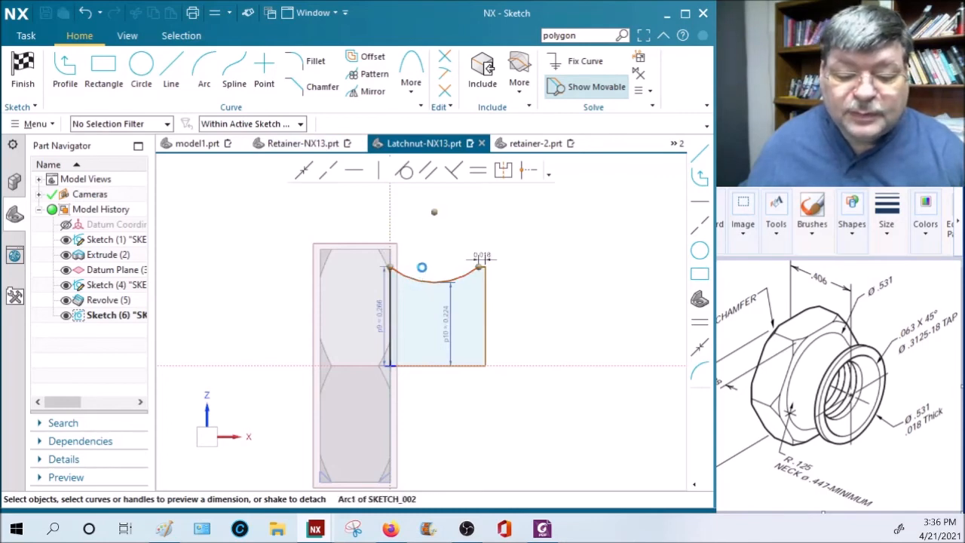
Add a radial dimension to the neck arc, accept its current radius, and place it above the arc
click(420, 274)
click(441, 239)
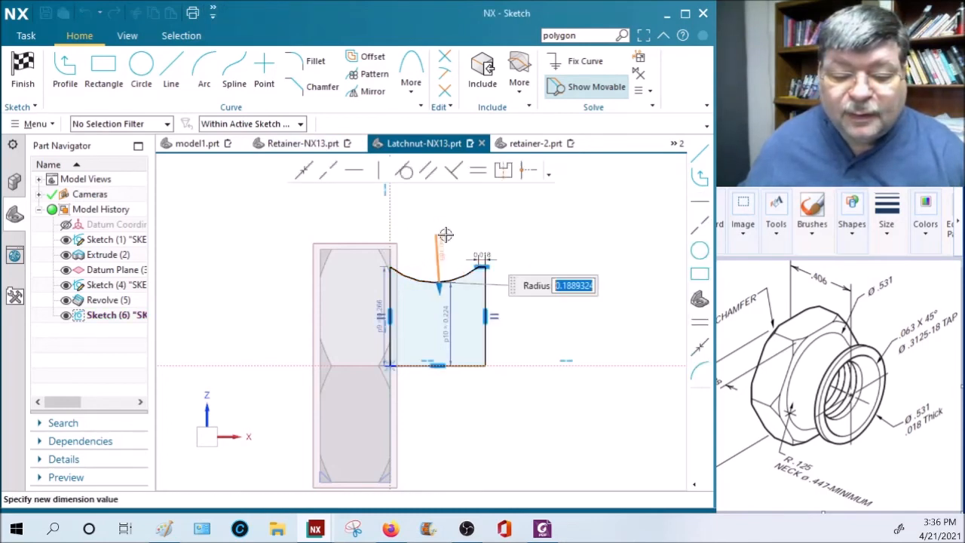
scroll(442, 249, up, 3)
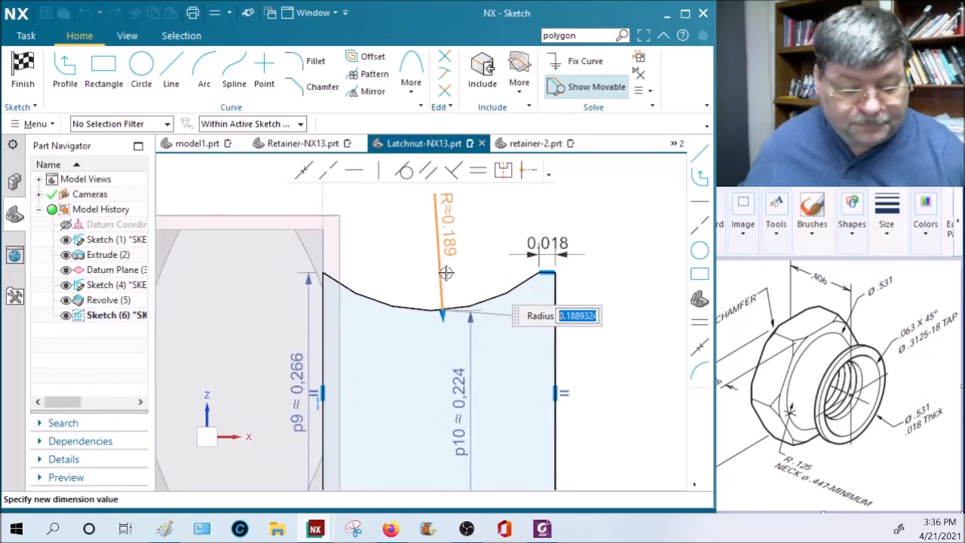
key(Return)
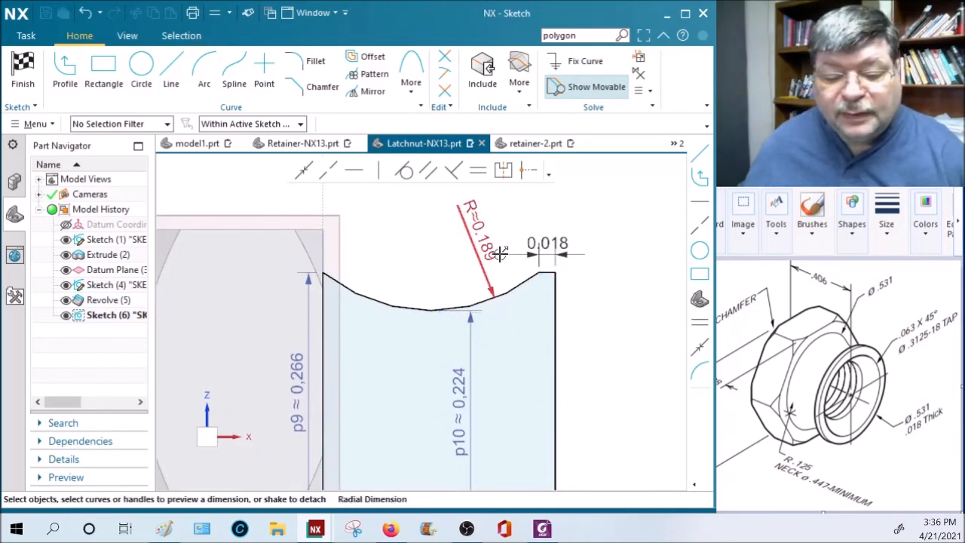
scroll(483, 271, down, 3)
scroll(483, 278, up, 1)
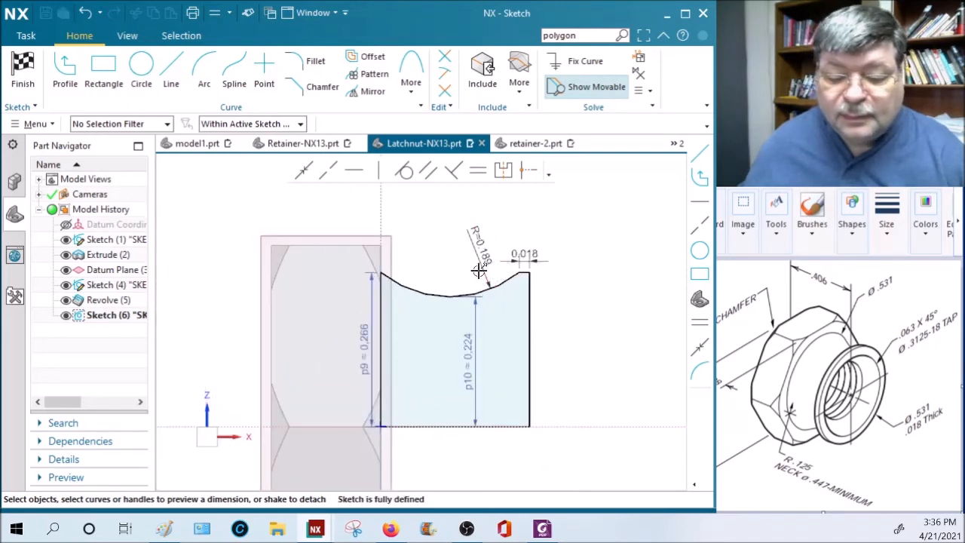
Set the radius of the neck arc to .125 in
double_click(481, 258)
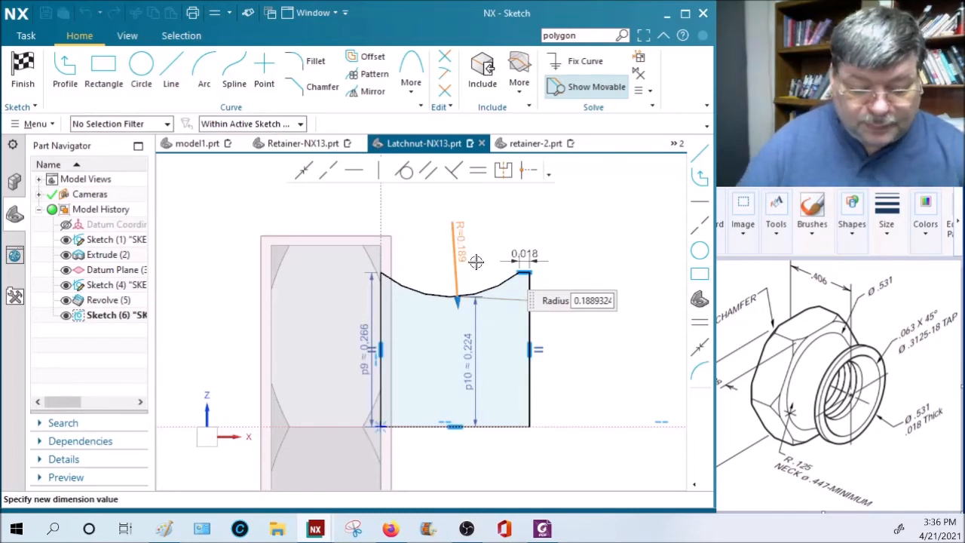
key(Return)
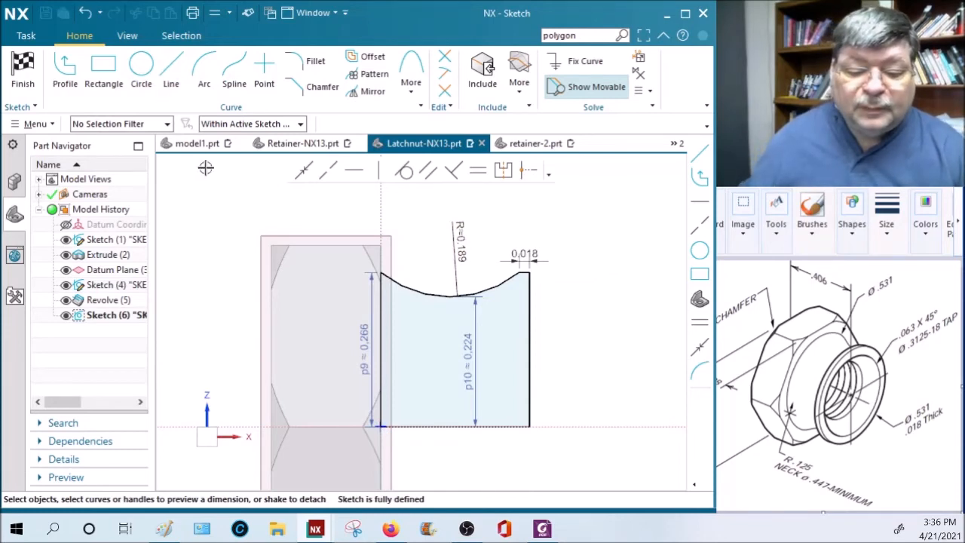
double_click(457, 236)
text(.125)
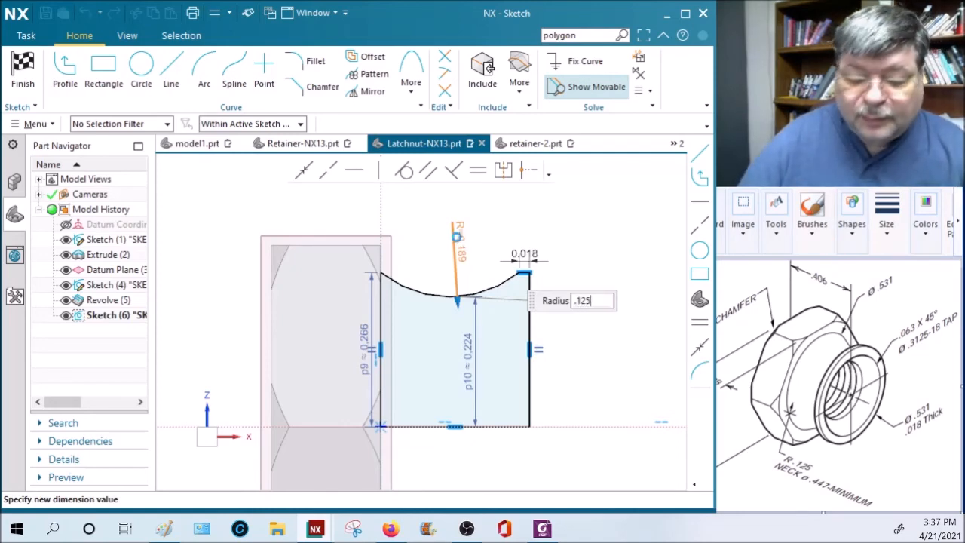
key(Return)
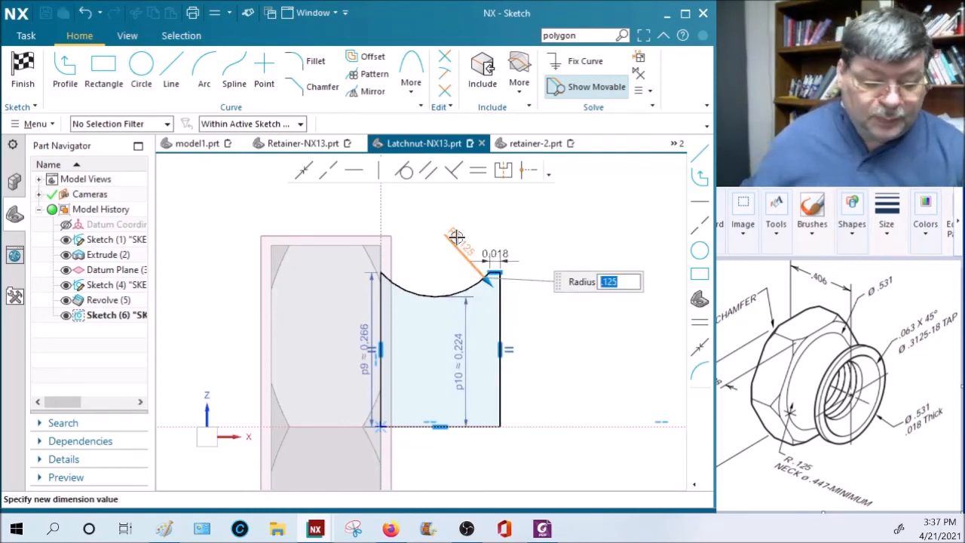
middle_click(487, 345)
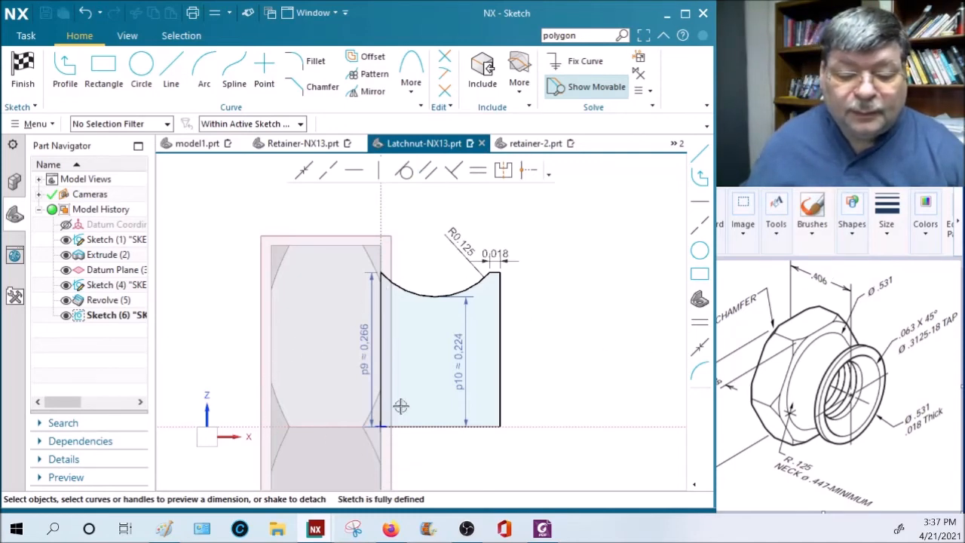
Dimension the distance from the vertical sketch axis to the profile's outer vertical line below the profile and set it to .406-.188 in
click(380, 215)
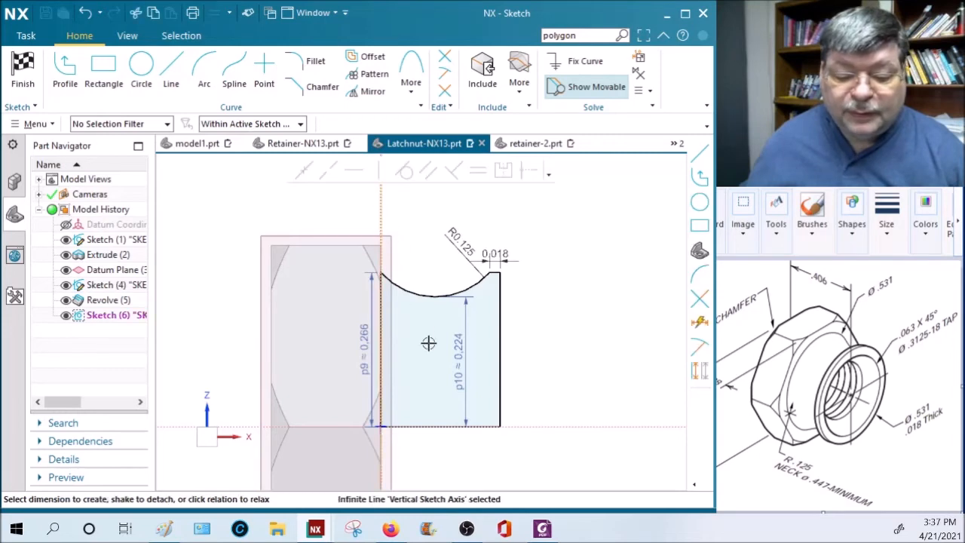
click(495, 368)
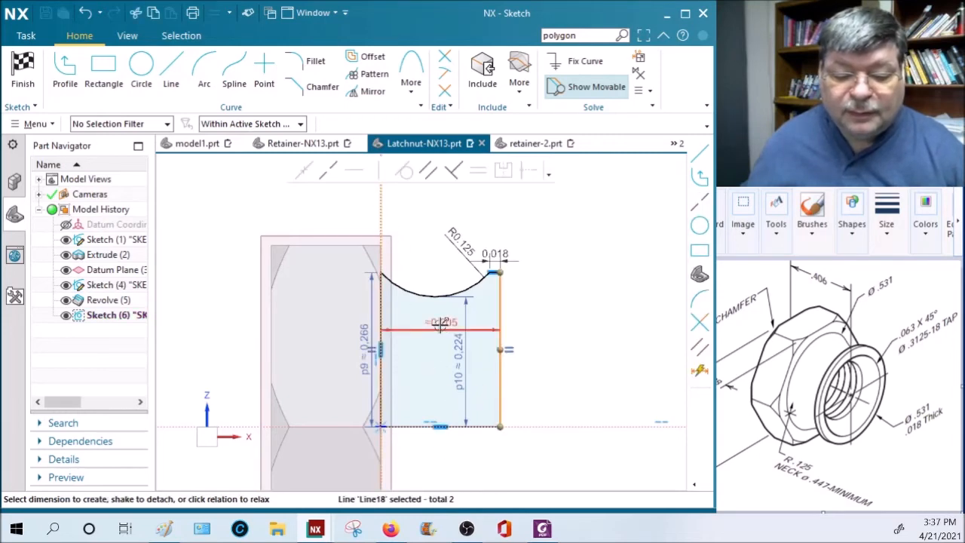
click(419, 448)
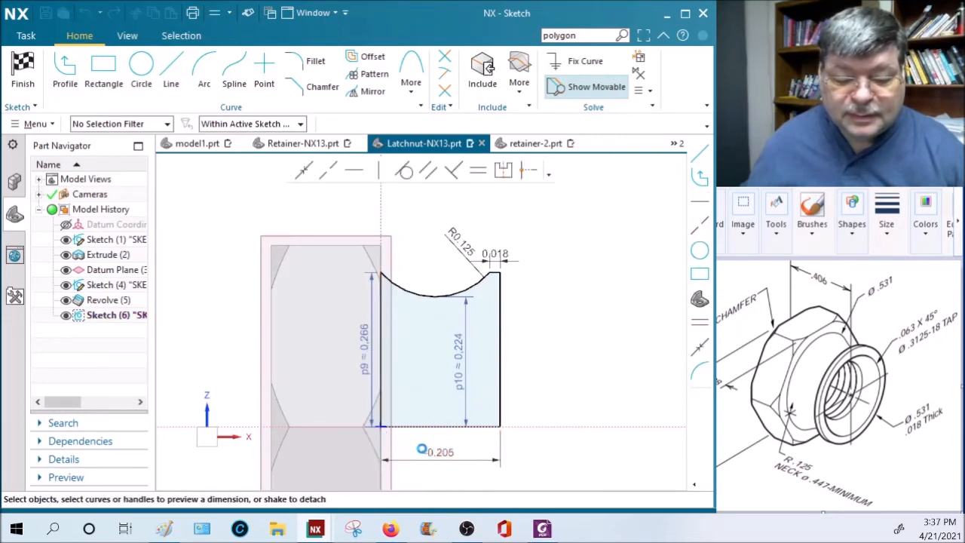
double_click(422, 449)
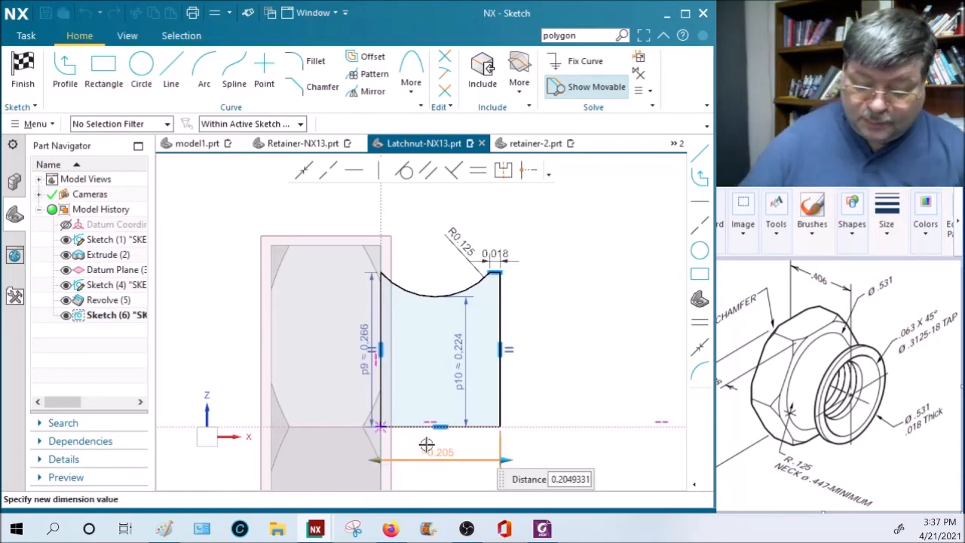
text(.4)
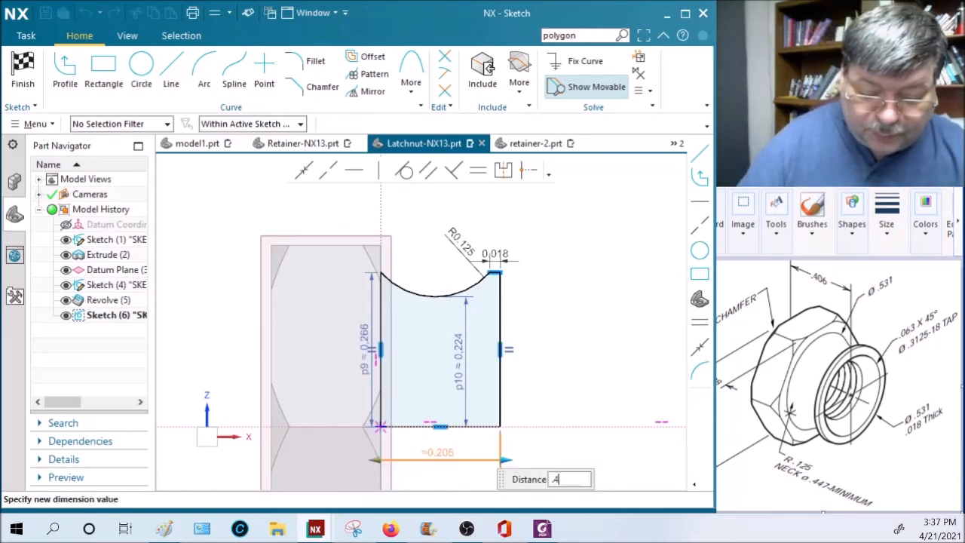
text(06-.188)
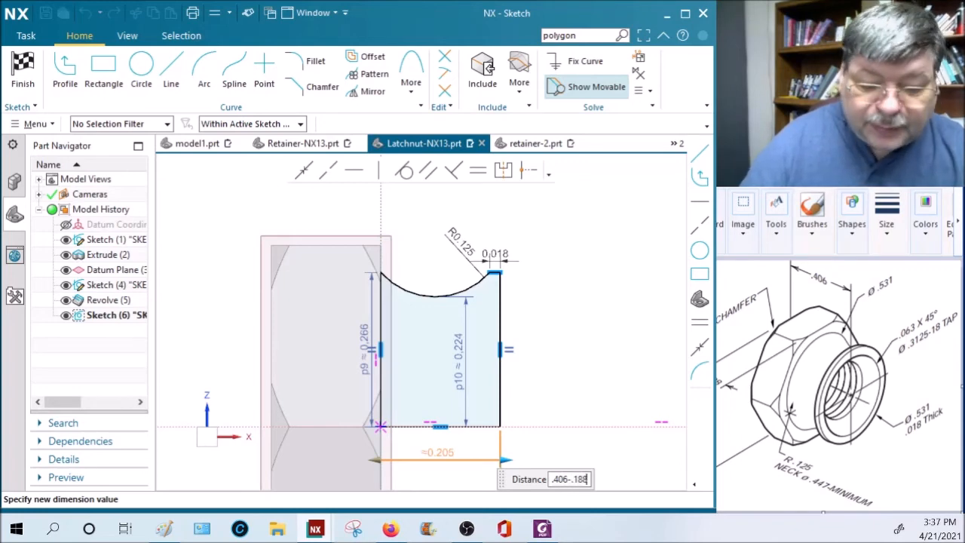
key(Return)
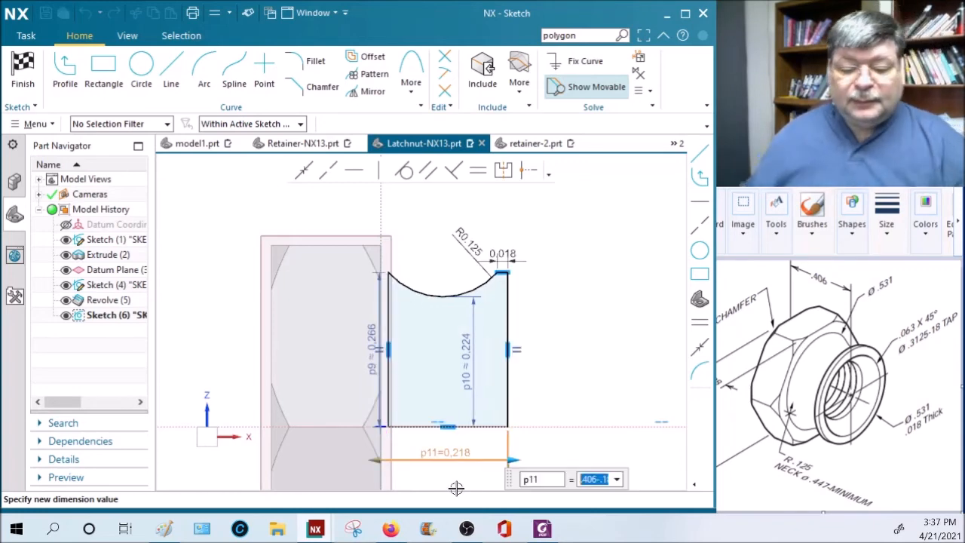
Dimension the gap between the vertical sketch axis and the profile's inner vertical line and set it to 0
click(388, 324)
click(379, 208)
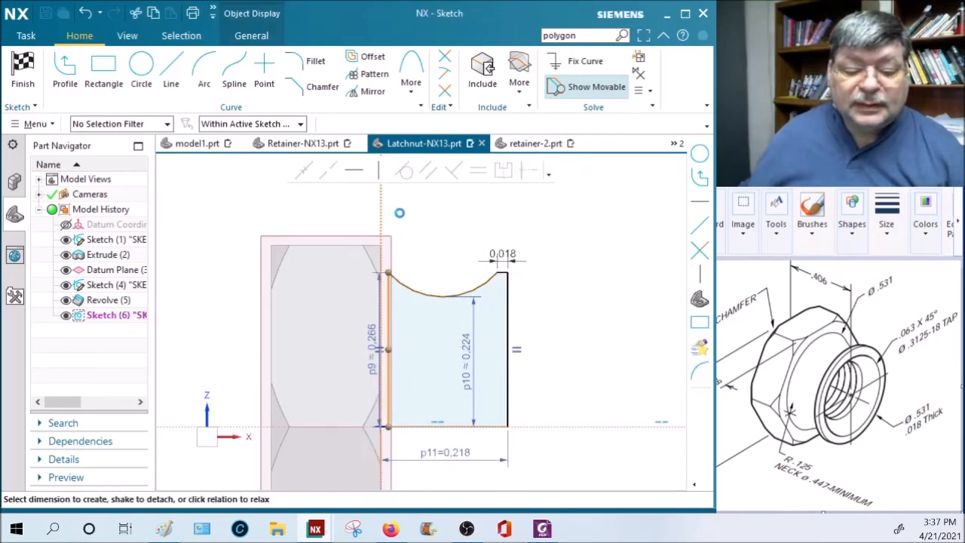
drag(409, 272, 423, 215)
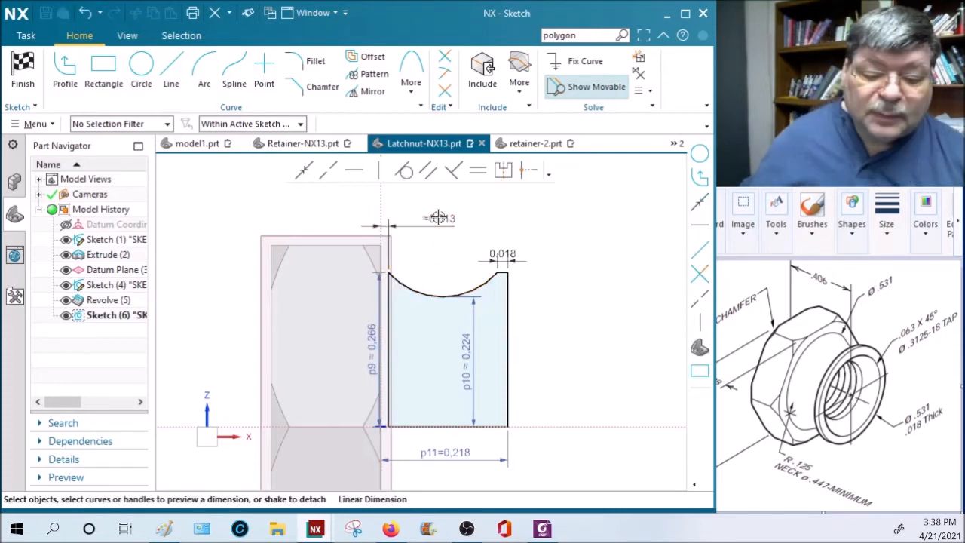
click(438, 216)
key(Return)
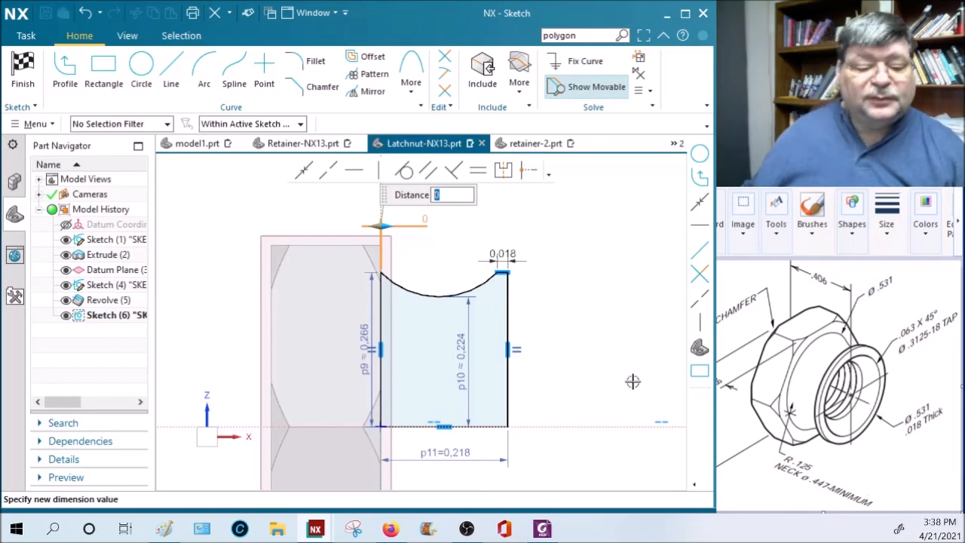
Finish the sketch and revolve the neck profile 360° about its bottom line, united with the hexagonal nut body
click(26, 55)
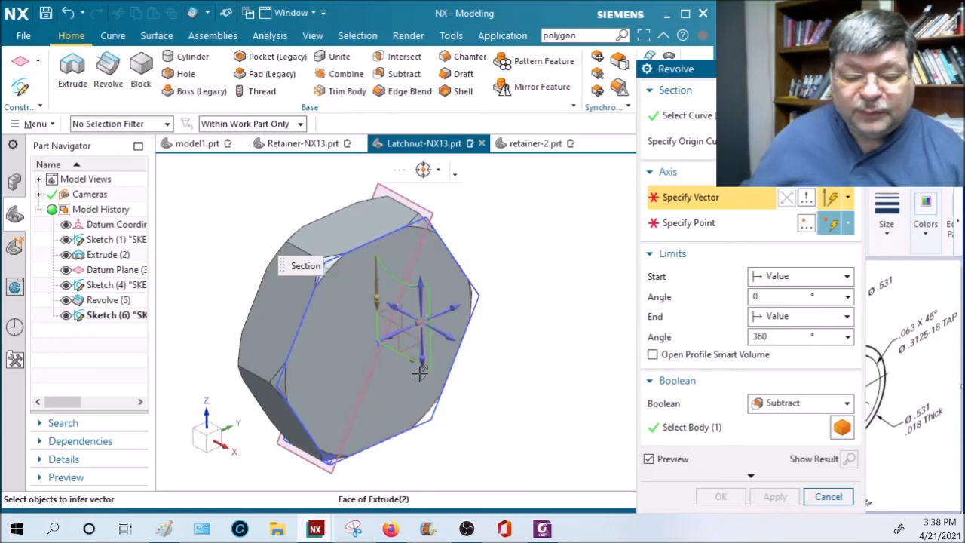
scroll(407, 381, up, 3)
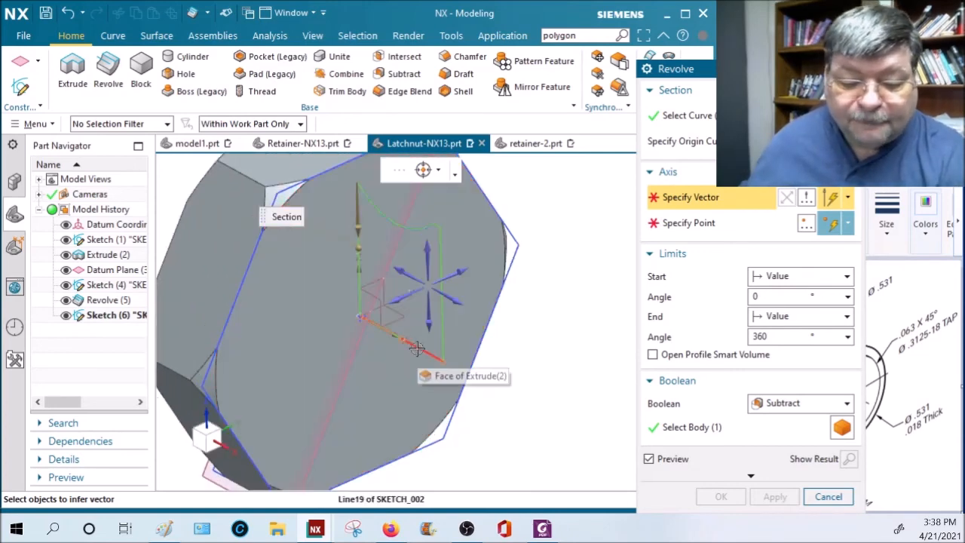
click(416, 347)
scroll(527, 407, down, 3)
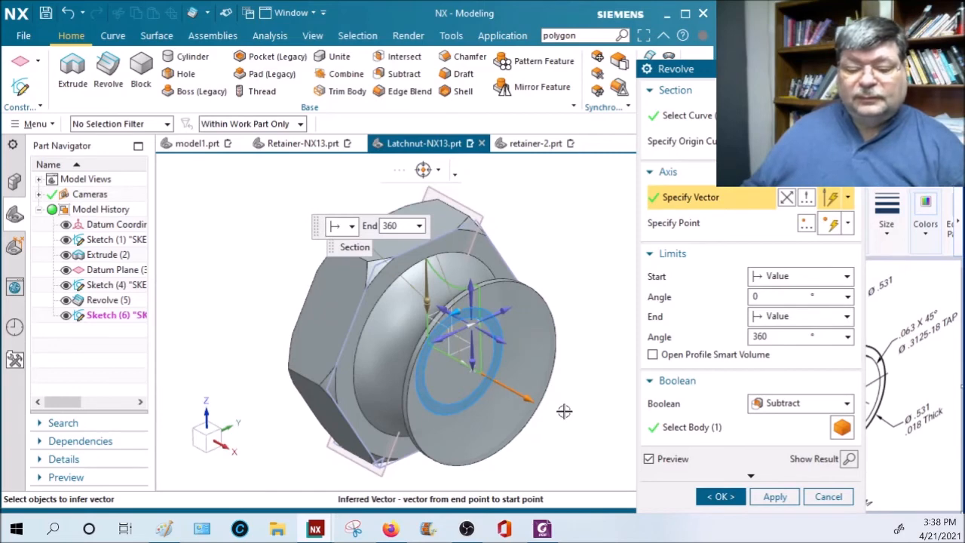
click(807, 405)
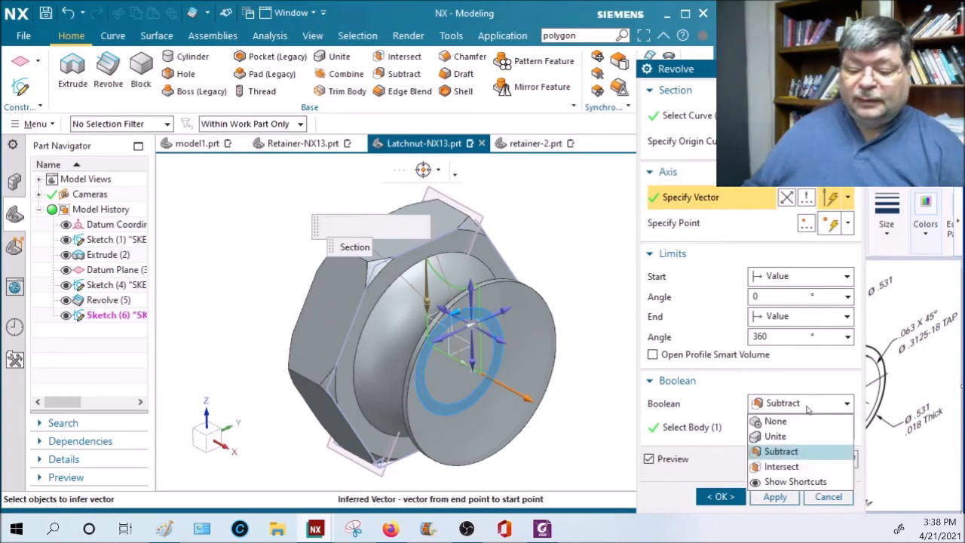
click(789, 440)
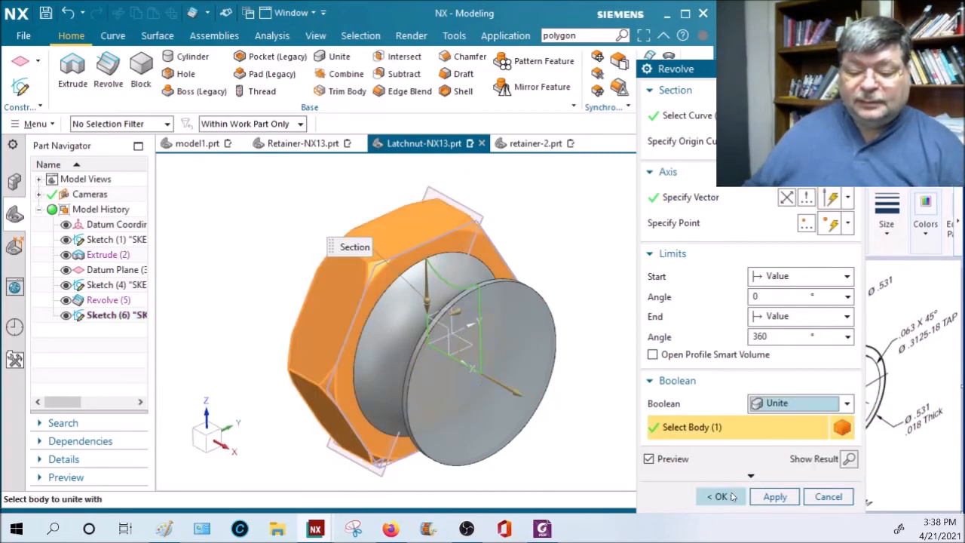
click(722, 496)
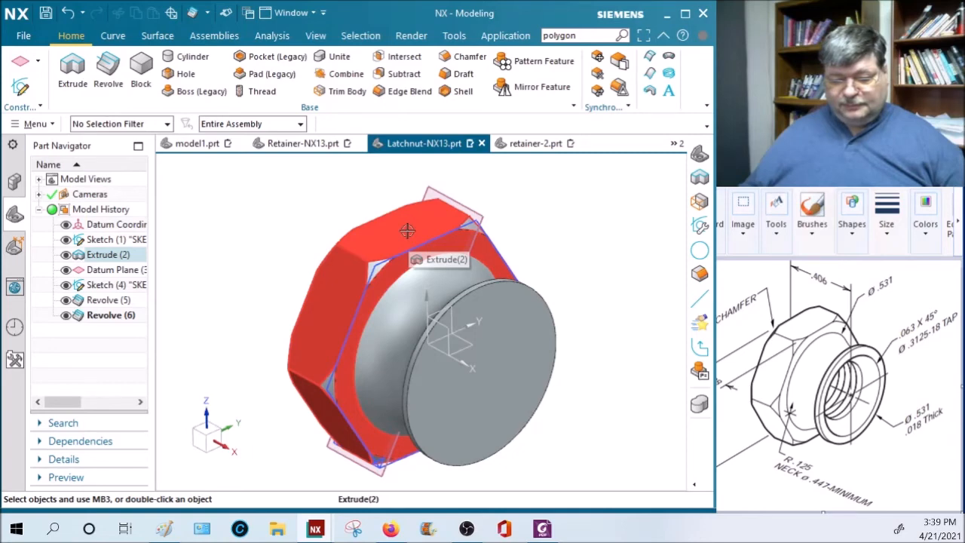
Delete the hexagonal nut extrusion together with its dependent features and dismiss the update report
right_click(379, 238)
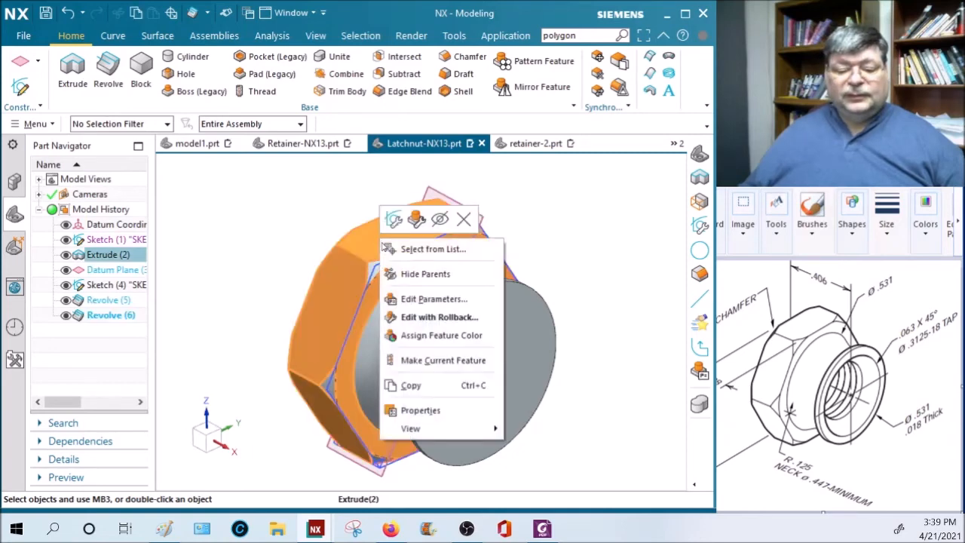
click(463, 219)
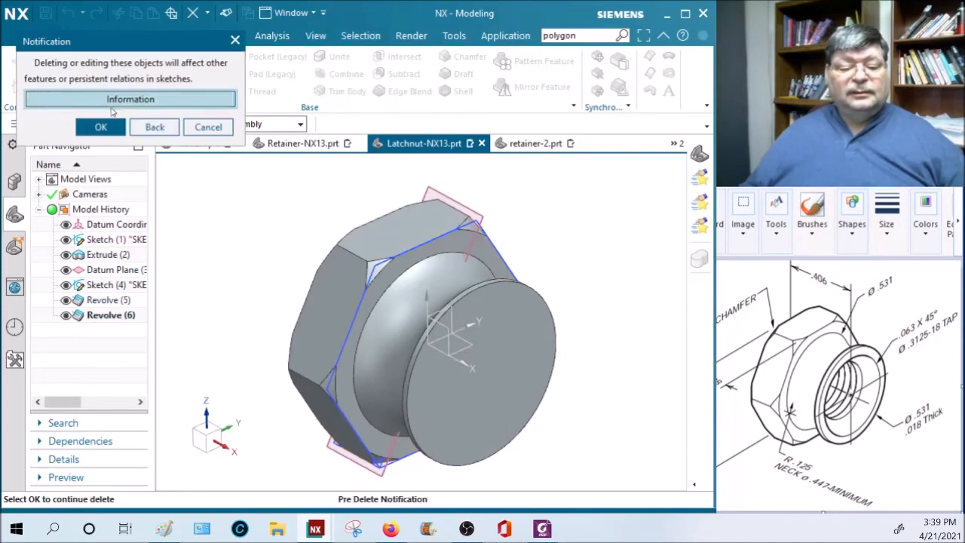
key(Return)
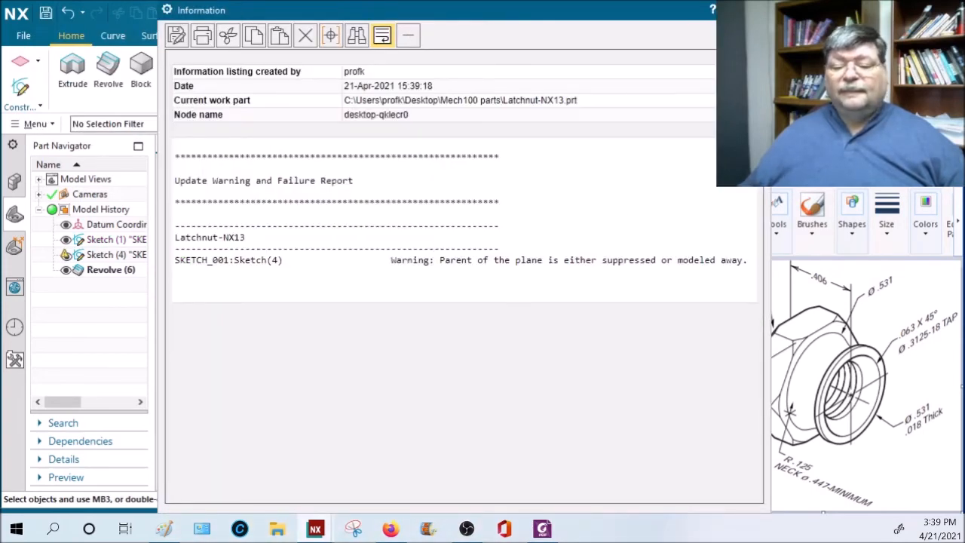
click(754, 10)
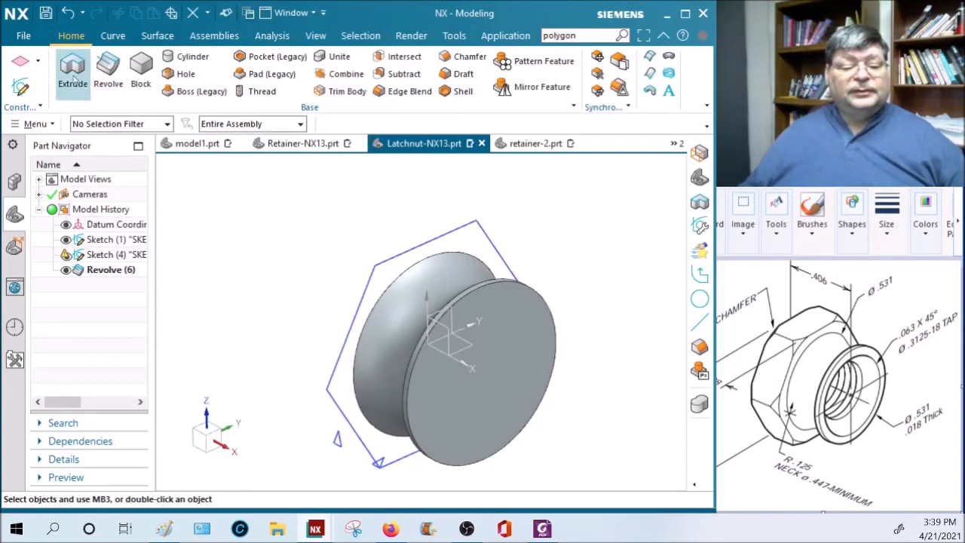
Create a new sketch on the YZ plane of the datum coordinate system
click(21, 86)
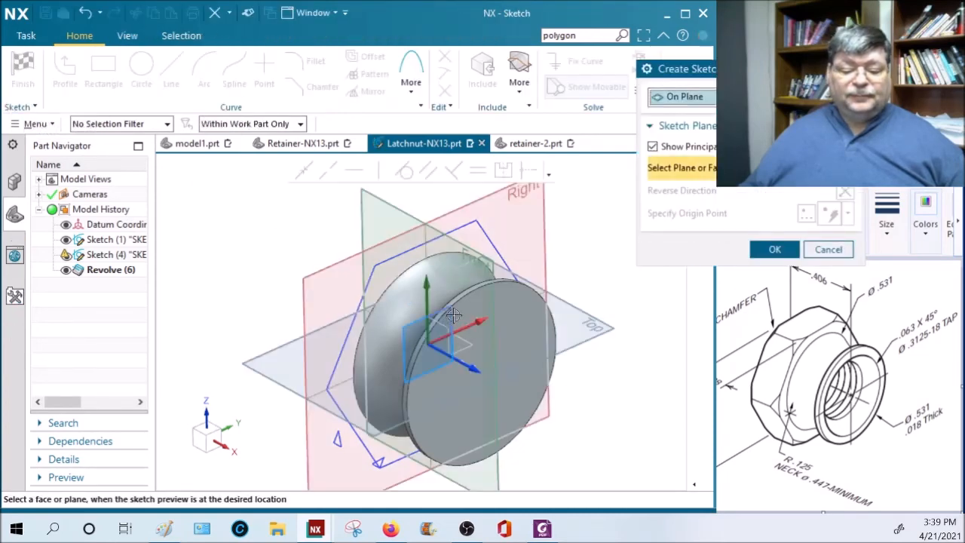
click(451, 314)
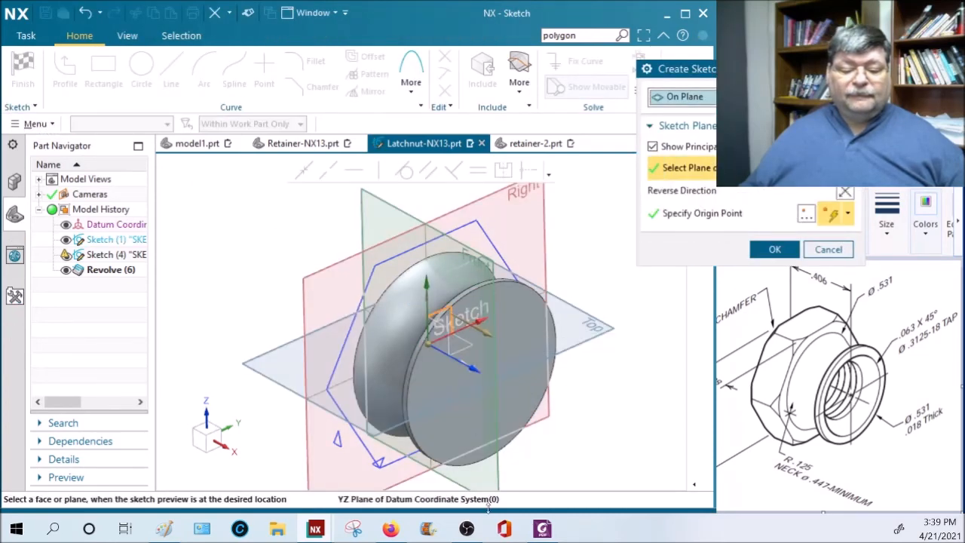
click(774, 252)
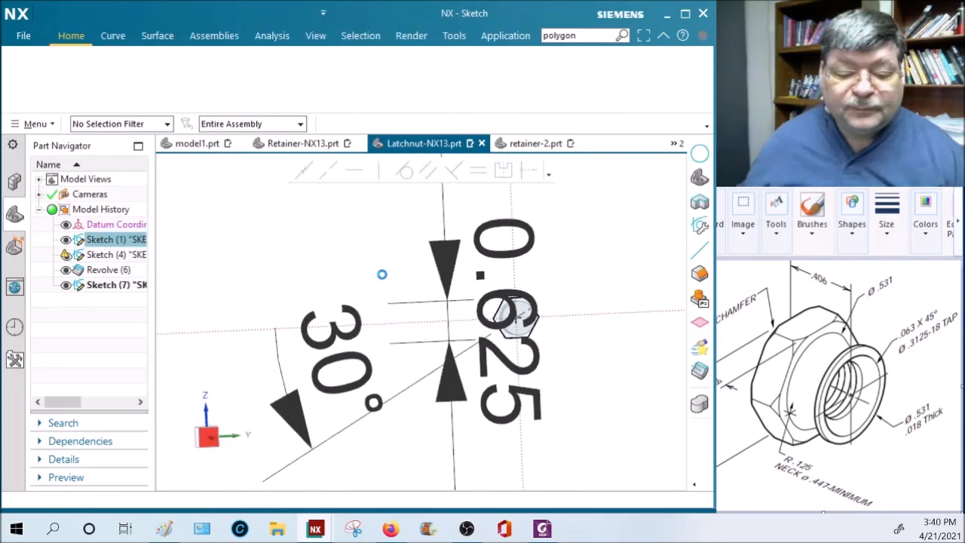
Open the original hexagon sketch for editing and draw a three-point circle through three of the hexagon's corners
scroll(540, 337, up, 6)
scroll(521, 295, up, 2)
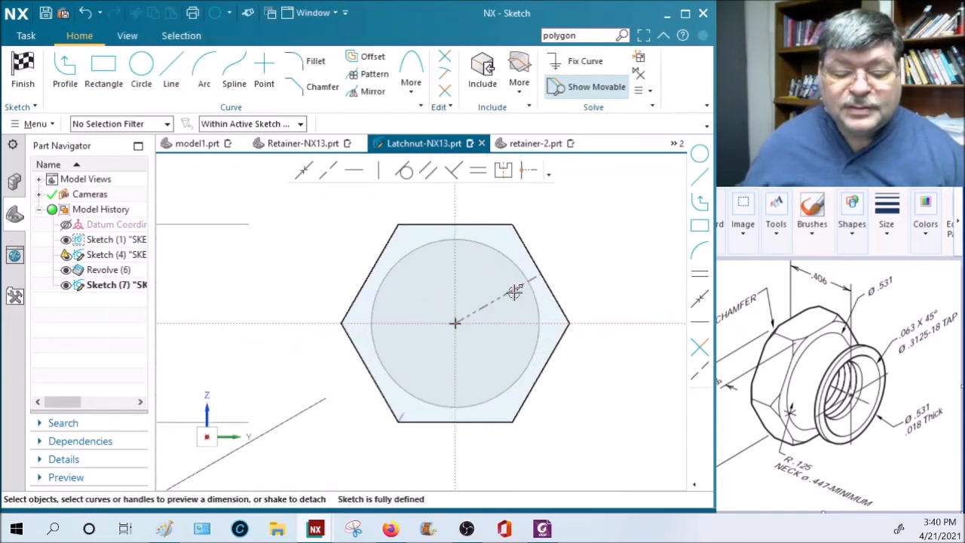
click(141, 68)
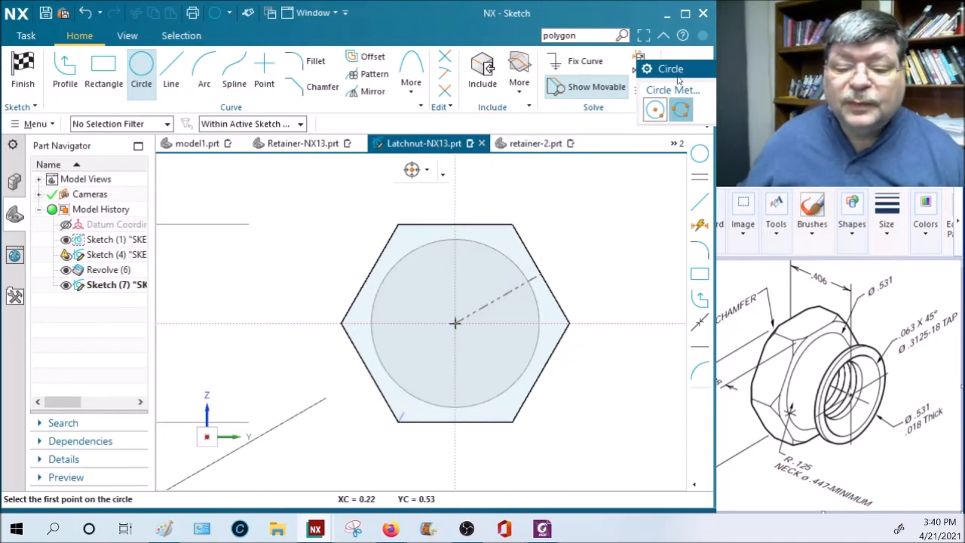
drag(690, 71, 229, 186)
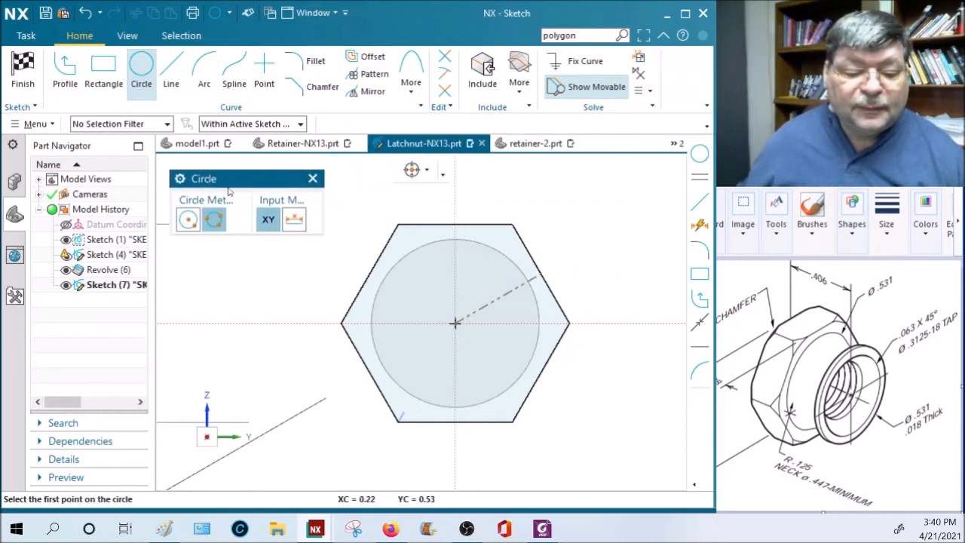
click(215, 220)
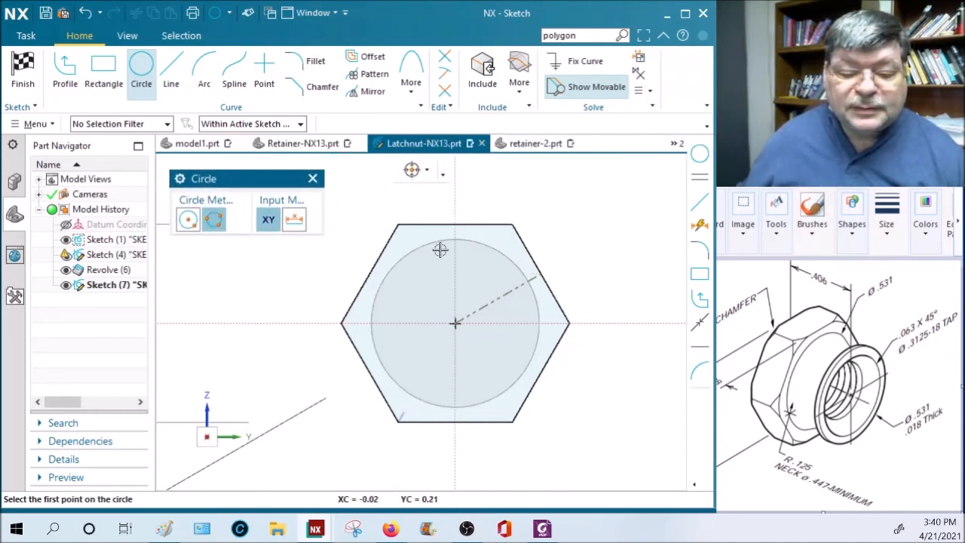
click(394, 224)
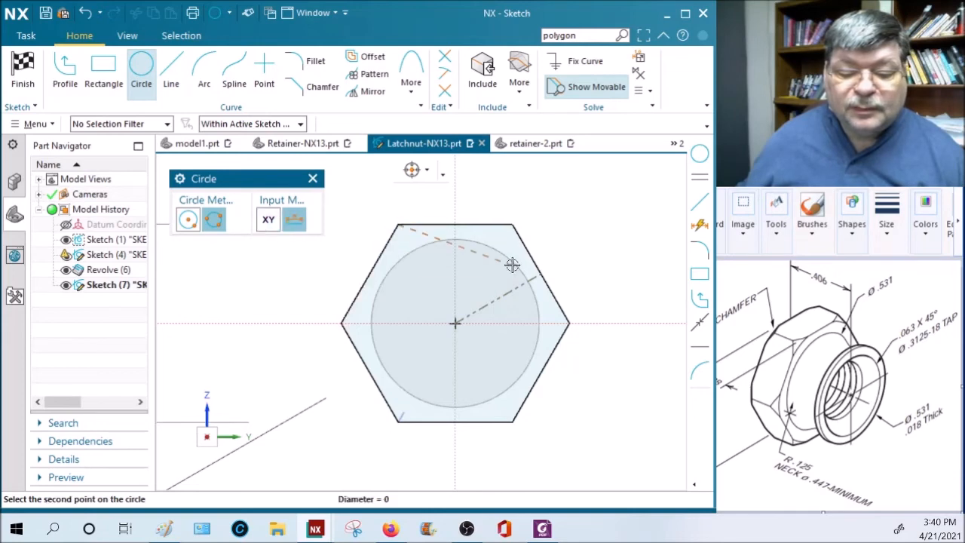
click(513, 225)
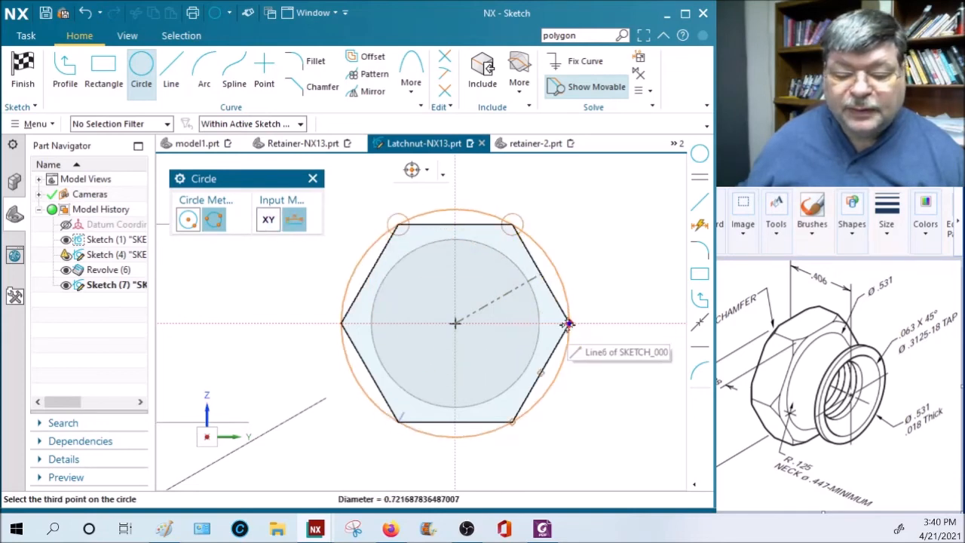
click(569, 323)
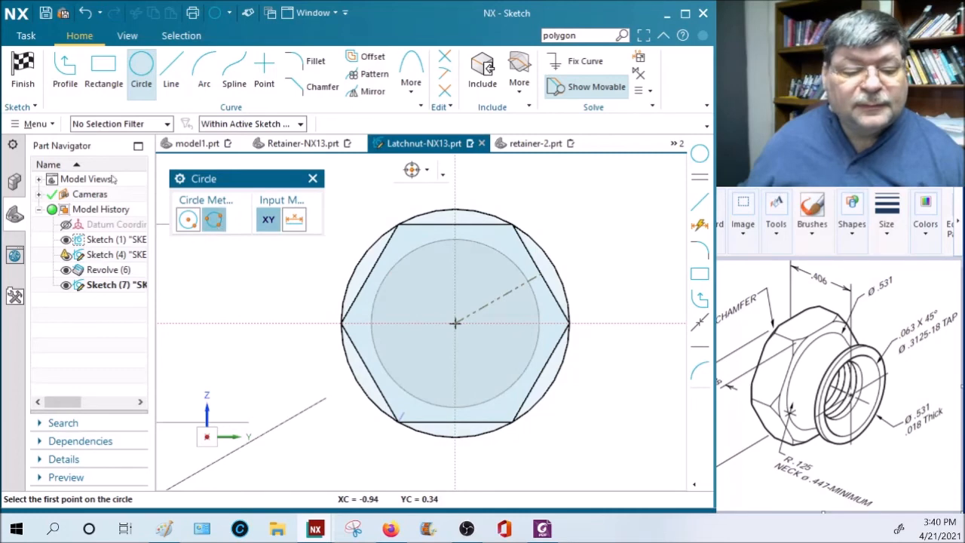
Finish the sketch and extrude the circumscribed circle to a distance of -.188 in, united with the revolved neck body
click(23, 68)
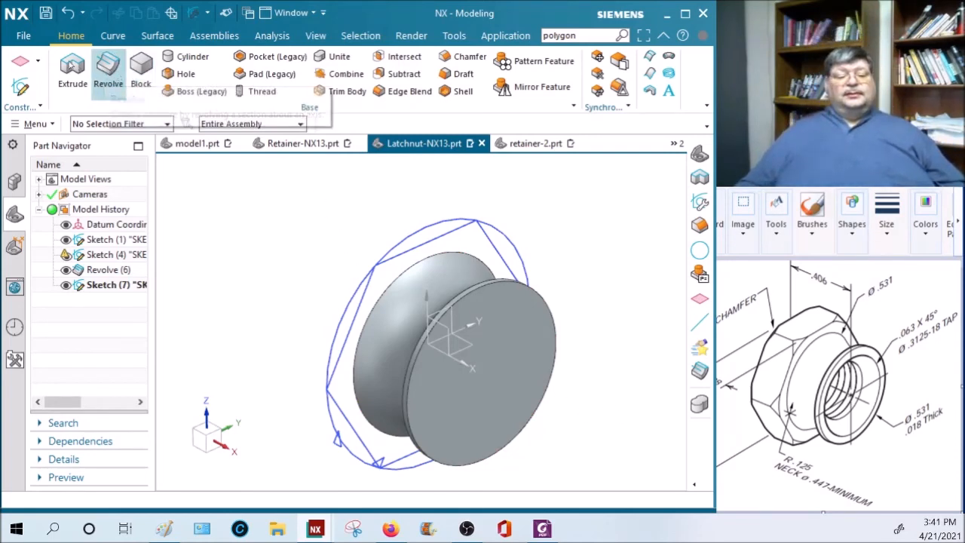
click(71, 68)
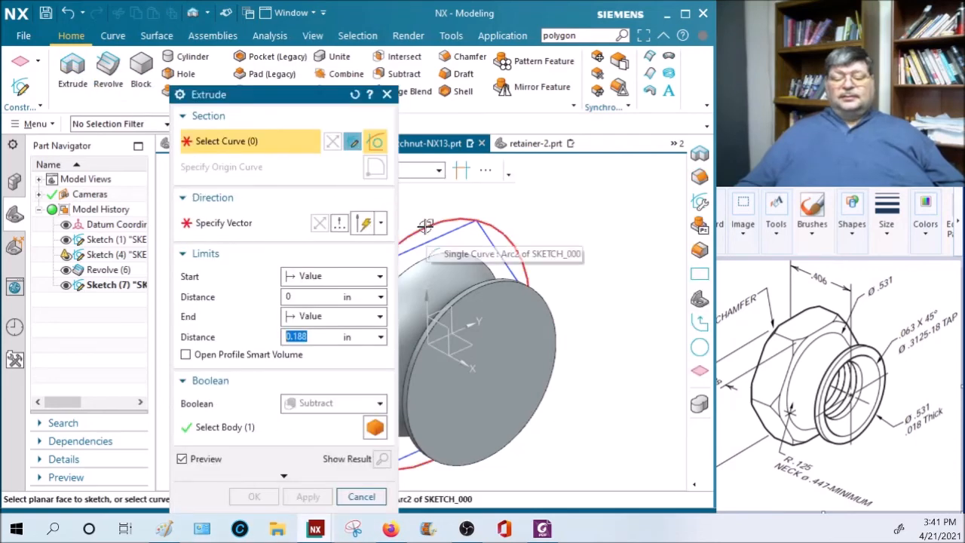
click(443, 222)
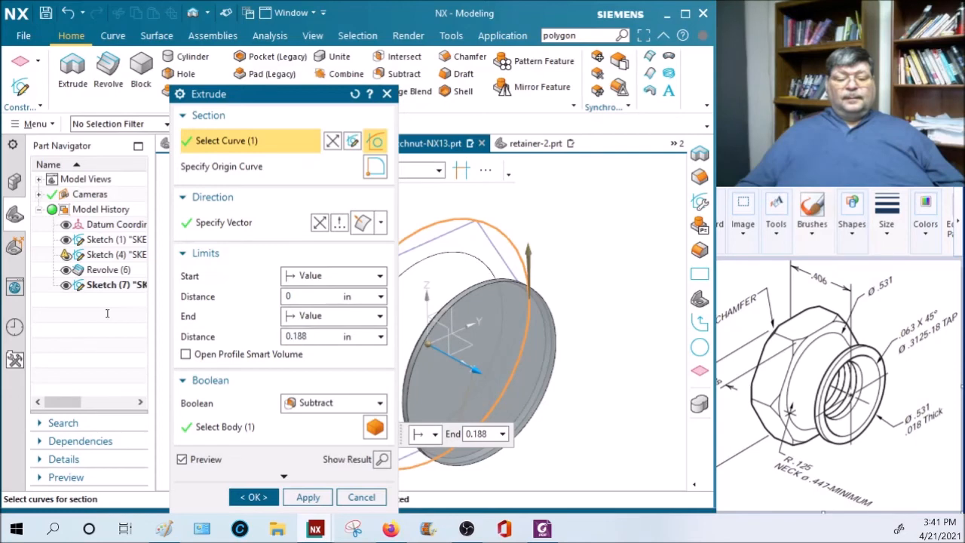
text(-)
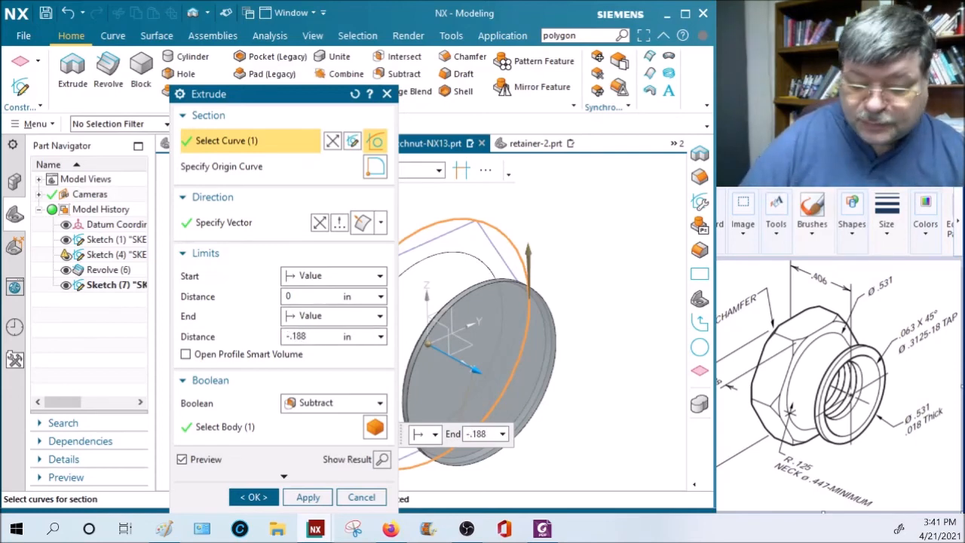
key(Return)
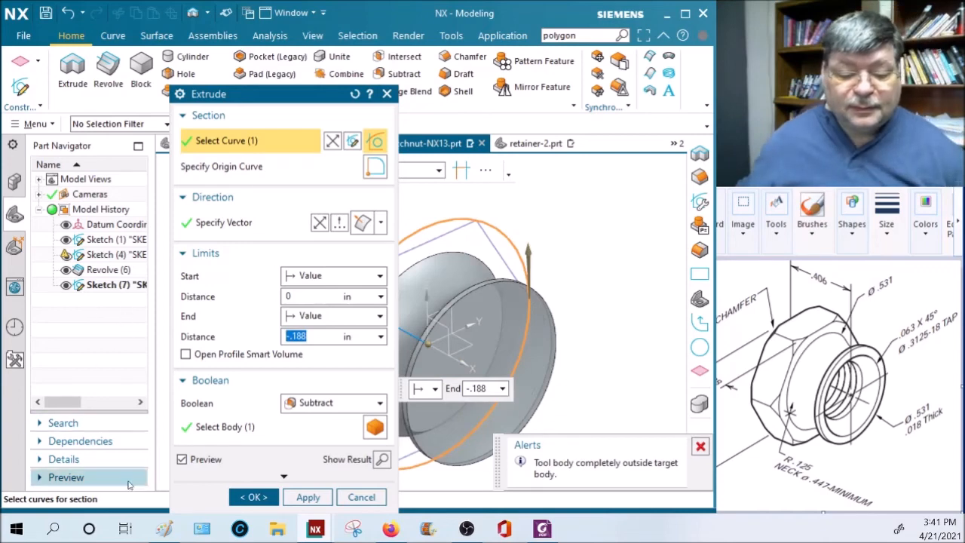
click(334, 402)
click(310, 437)
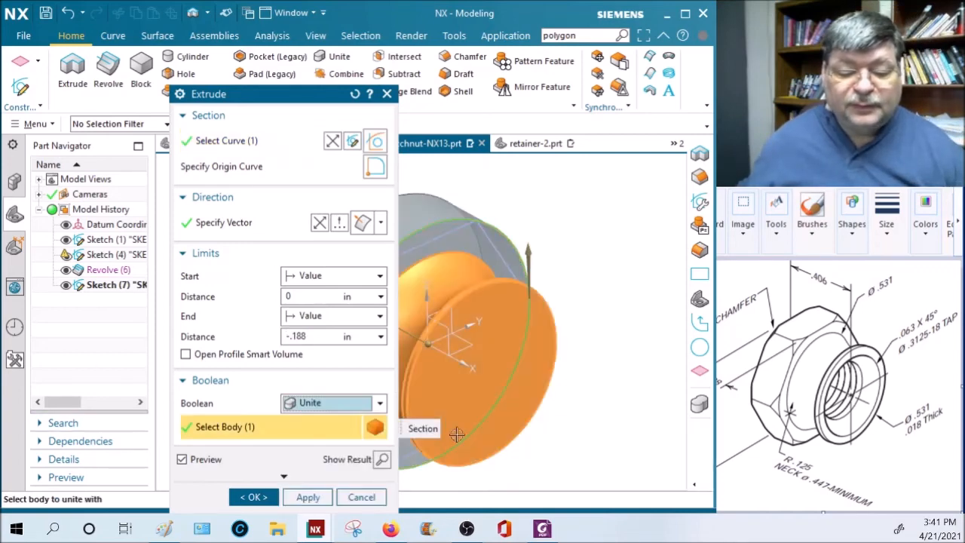
scroll(607, 400, down, 1)
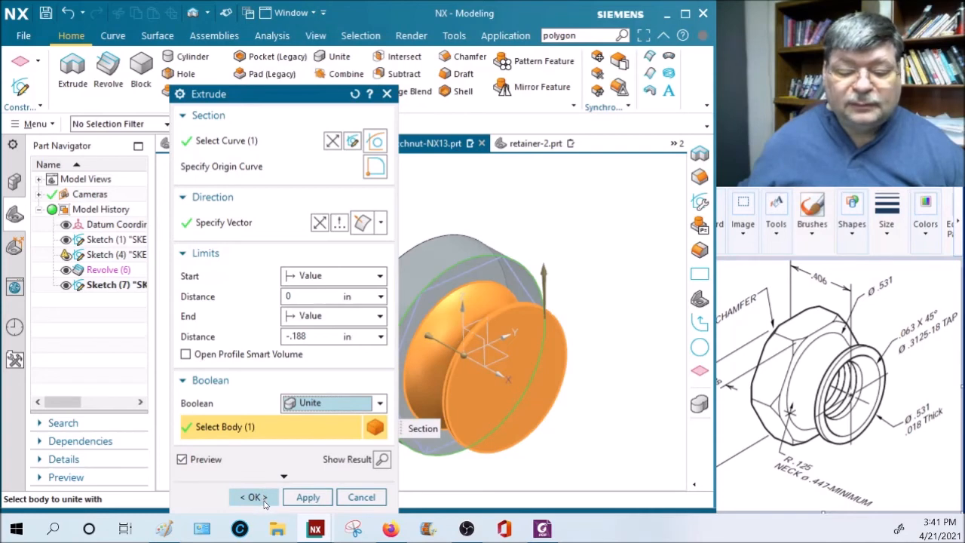
click(254, 497)
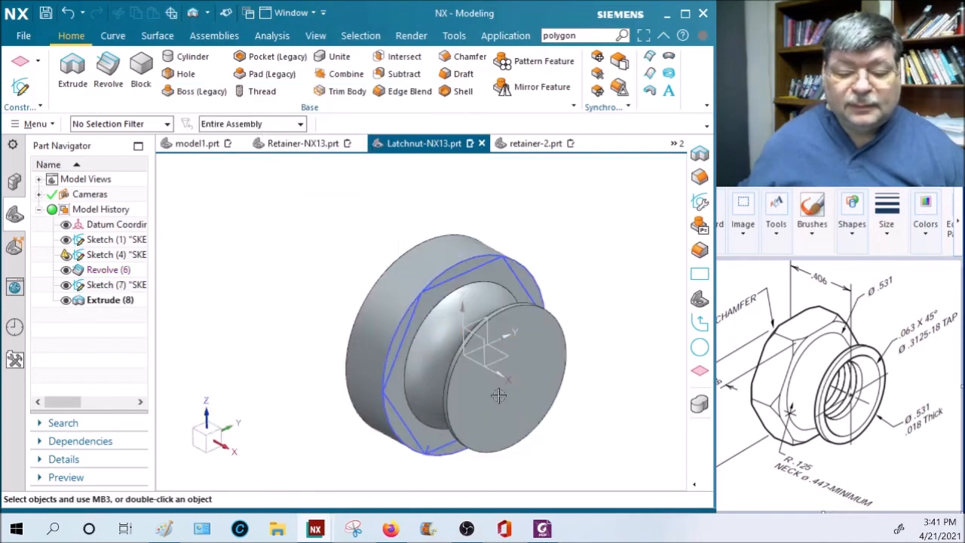
Chamfer both outer circular edges of the extruded disc with a symmetric distance of 0.031 in
click(463, 58)
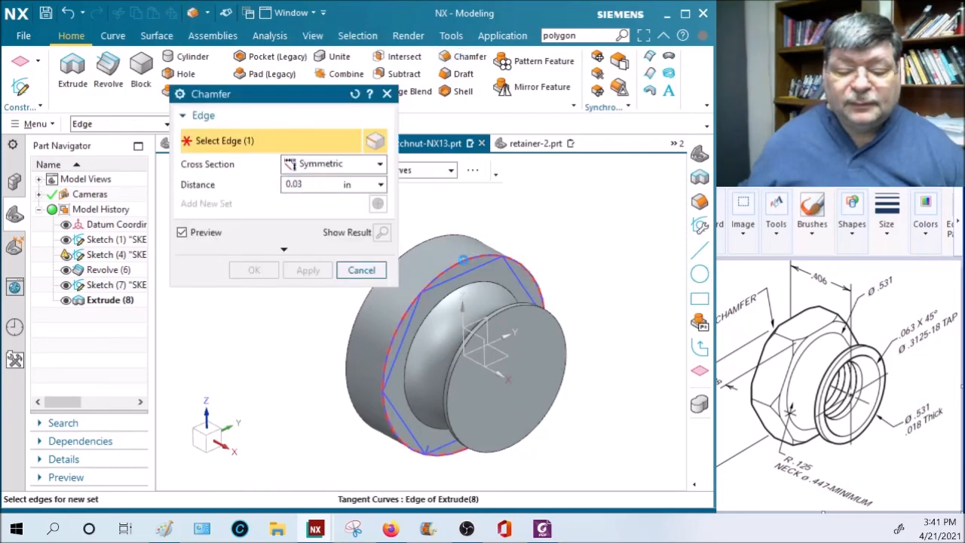
click(463, 258)
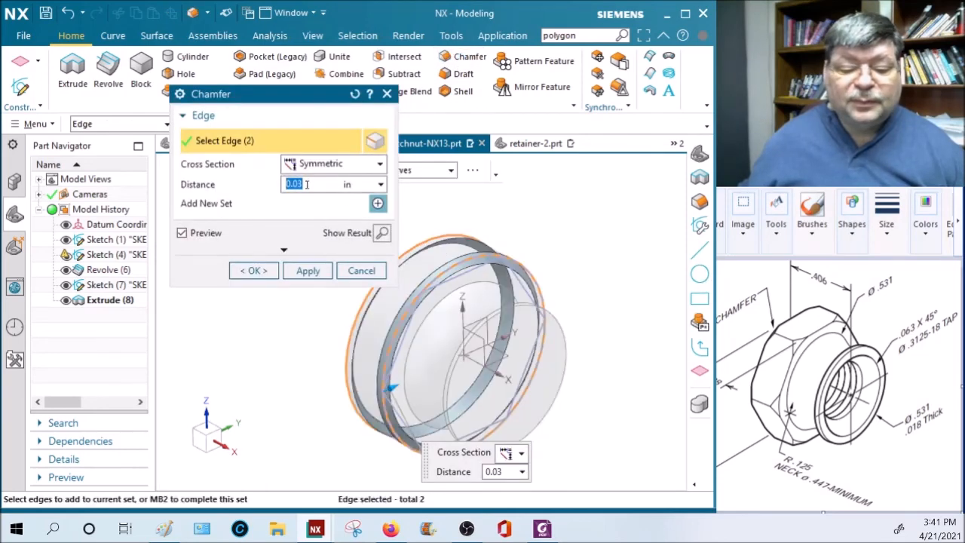
text(1)
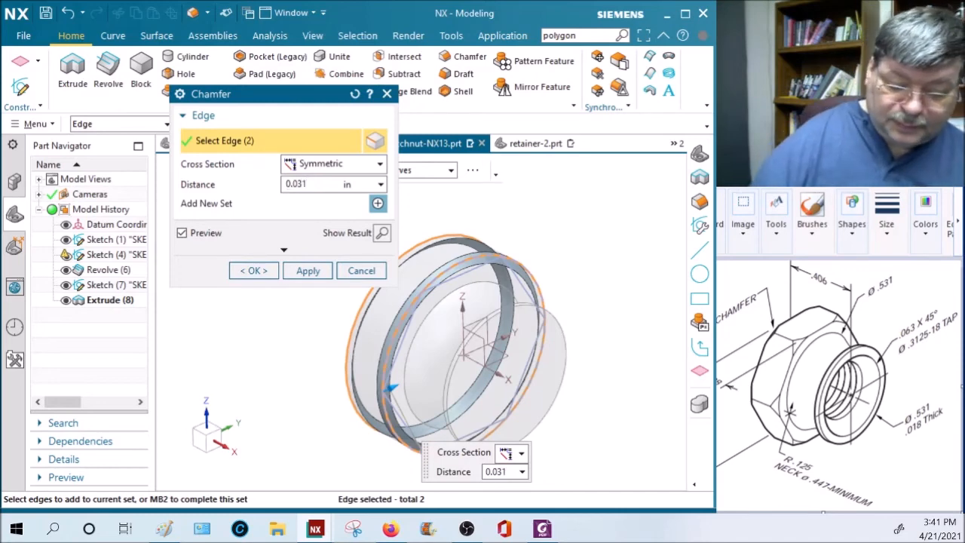
key(Return)
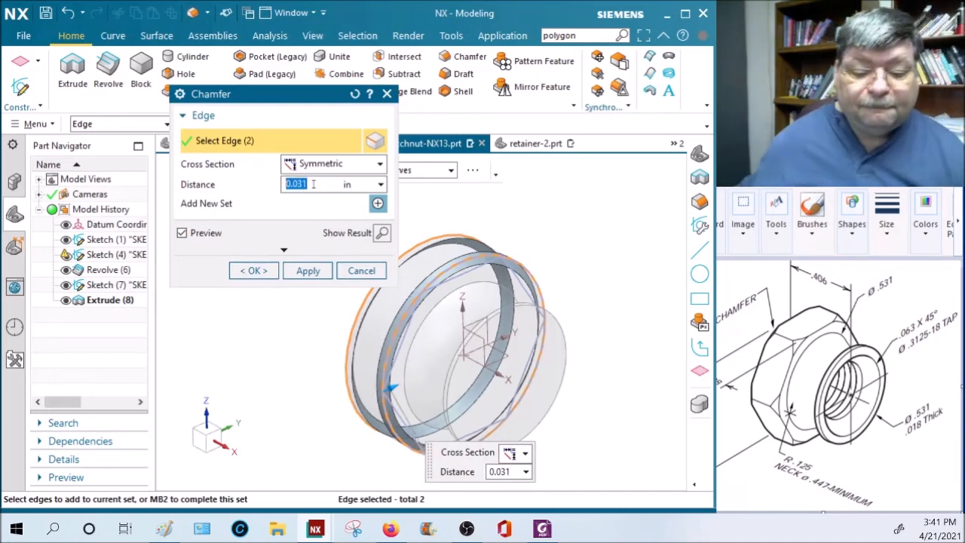
click(253, 270)
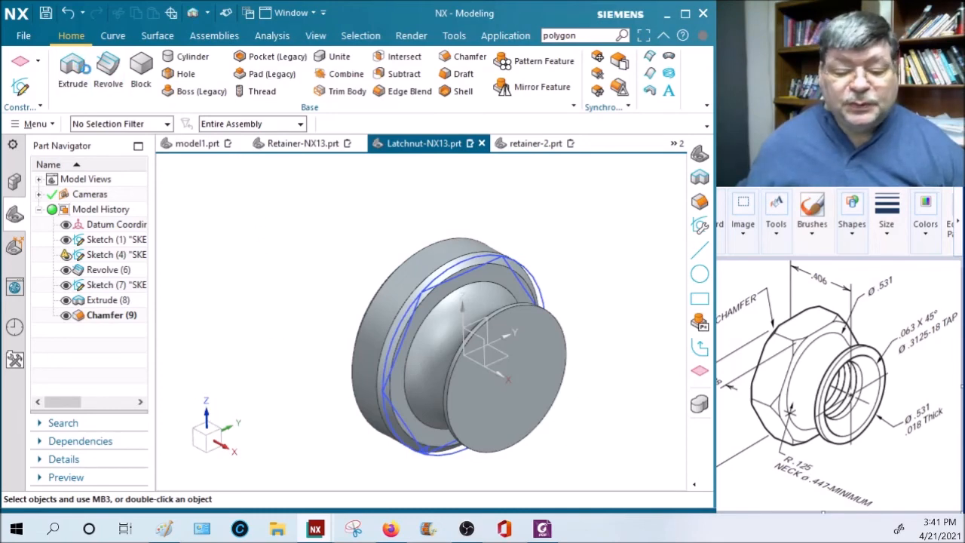
click(73, 72)
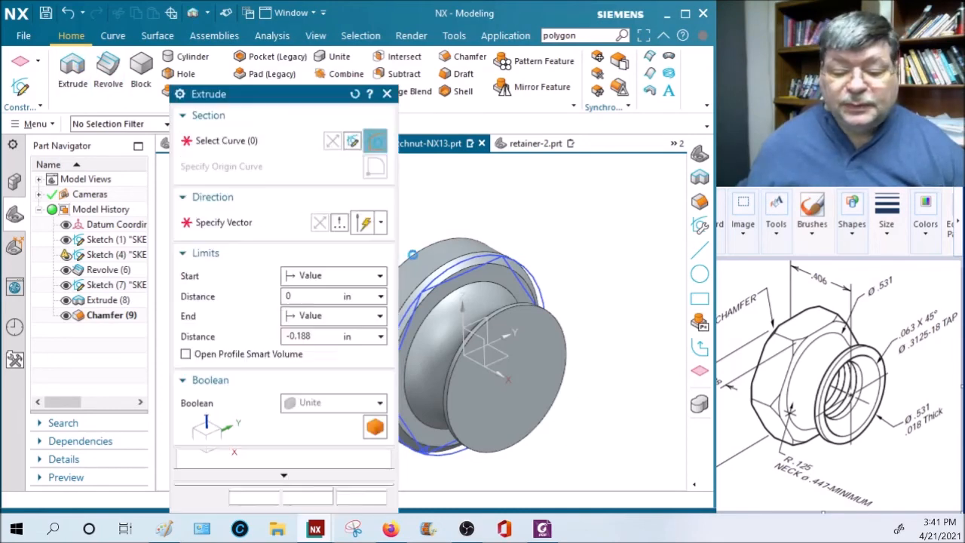
click(466, 273)
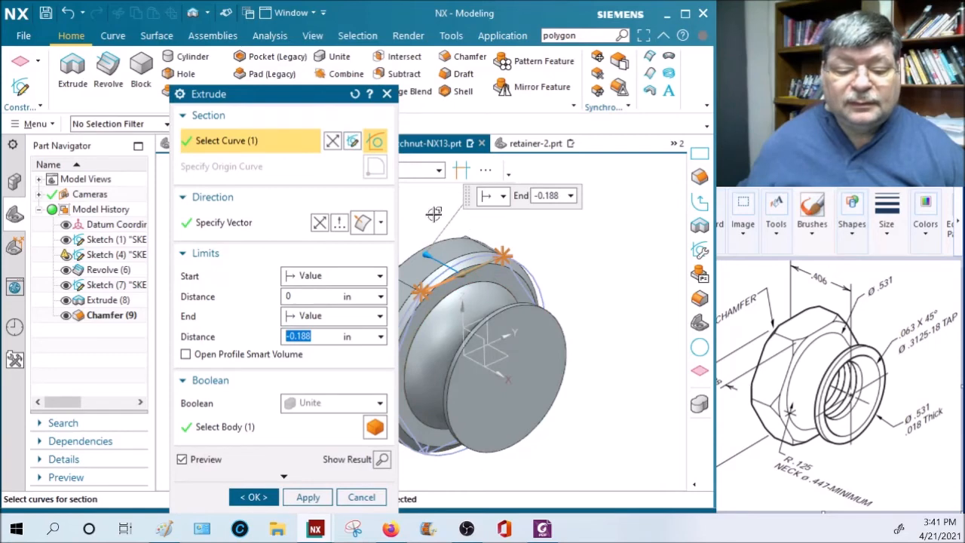
key(Escape)
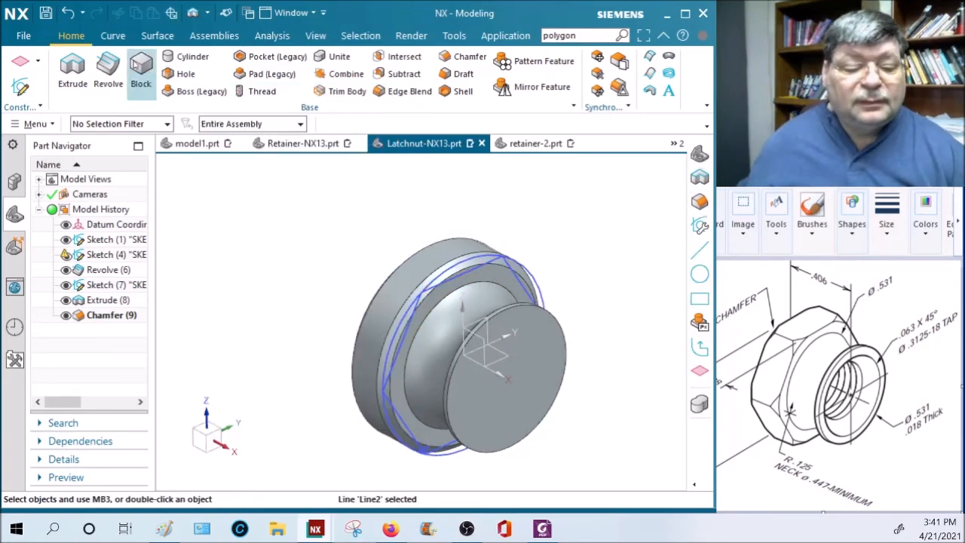
Extrude the connected hexagon curves from about 0.63 in to about -0.49 in, intersecting with the chamfered body
click(72, 72)
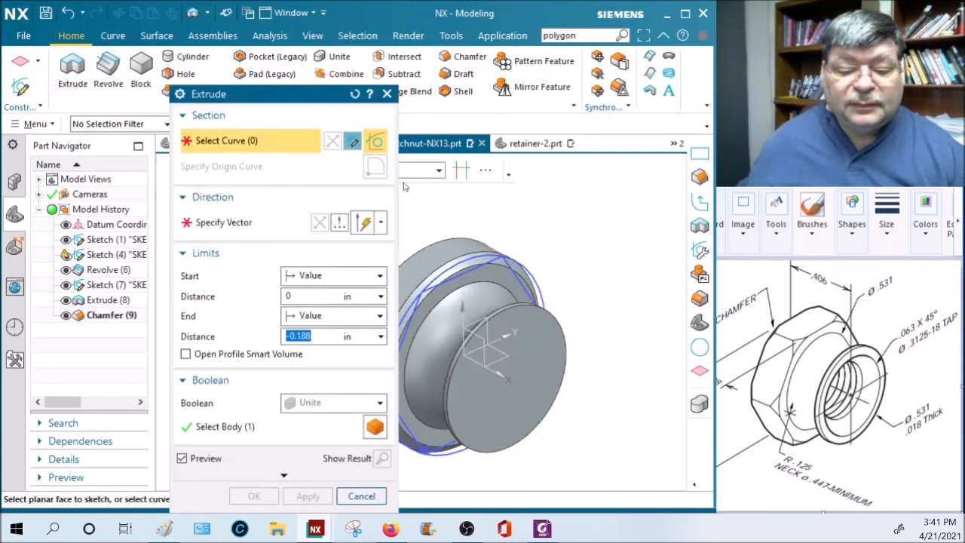
drag(331, 88, 215, 138)
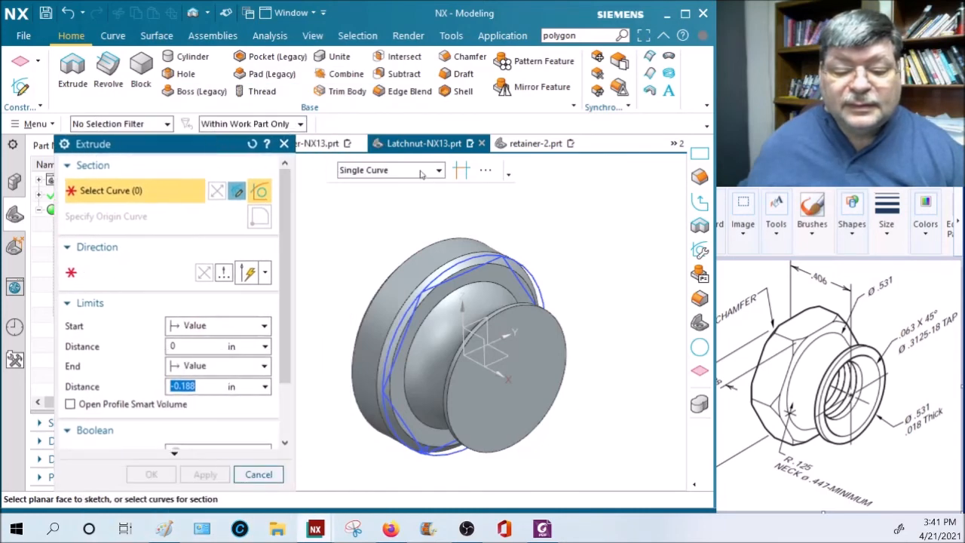
click(421, 172)
click(386, 205)
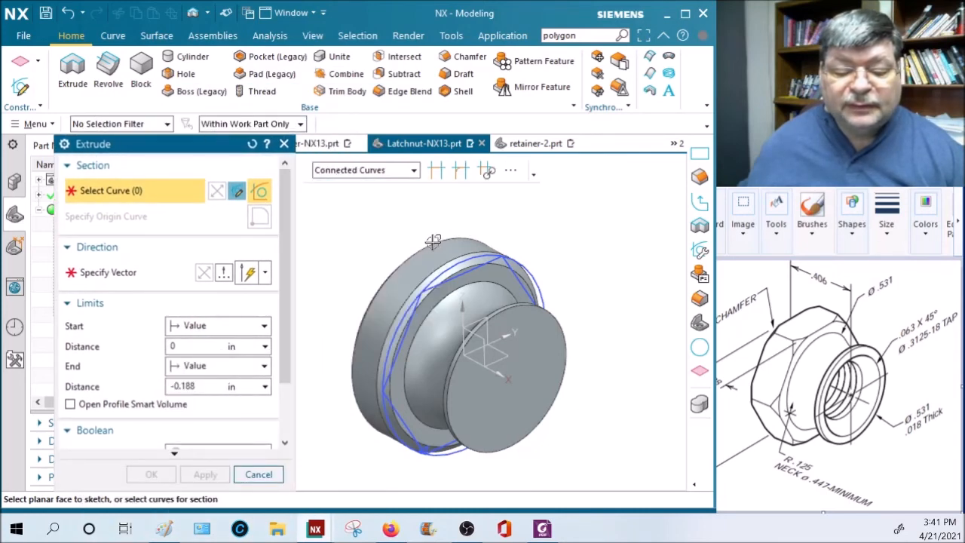
click(459, 274)
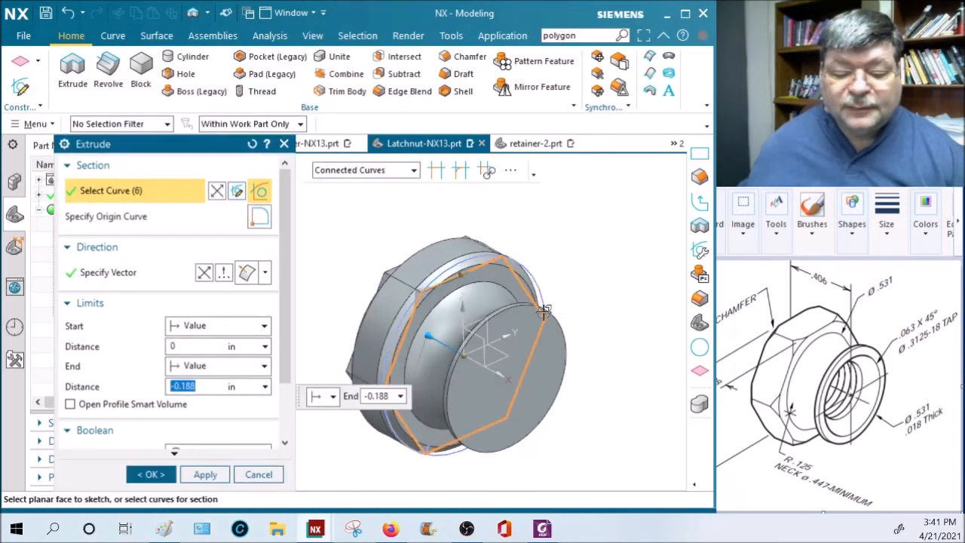
drag(429, 334, 587, 422)
scroll(211, 376, down, 2)
scroll(211, 376, down, 2)
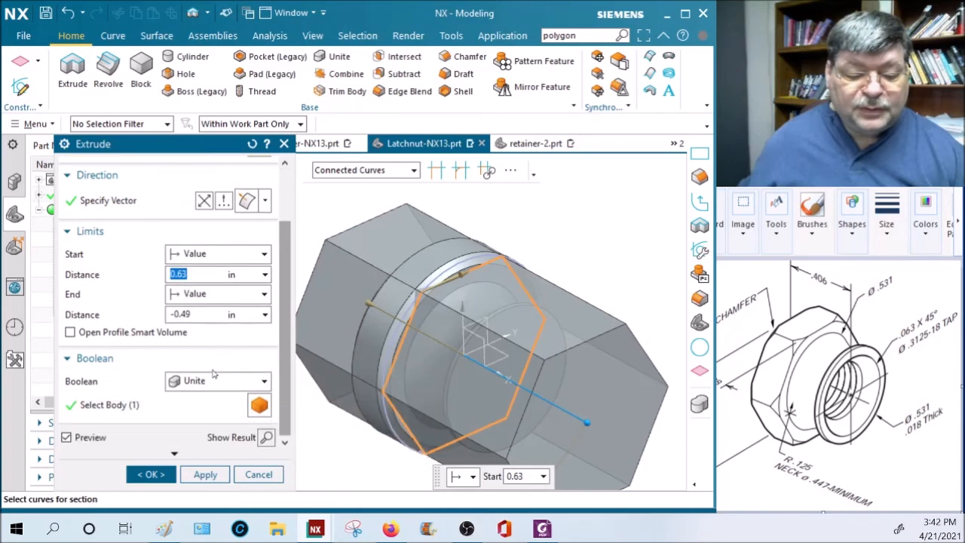
click(204, 379)
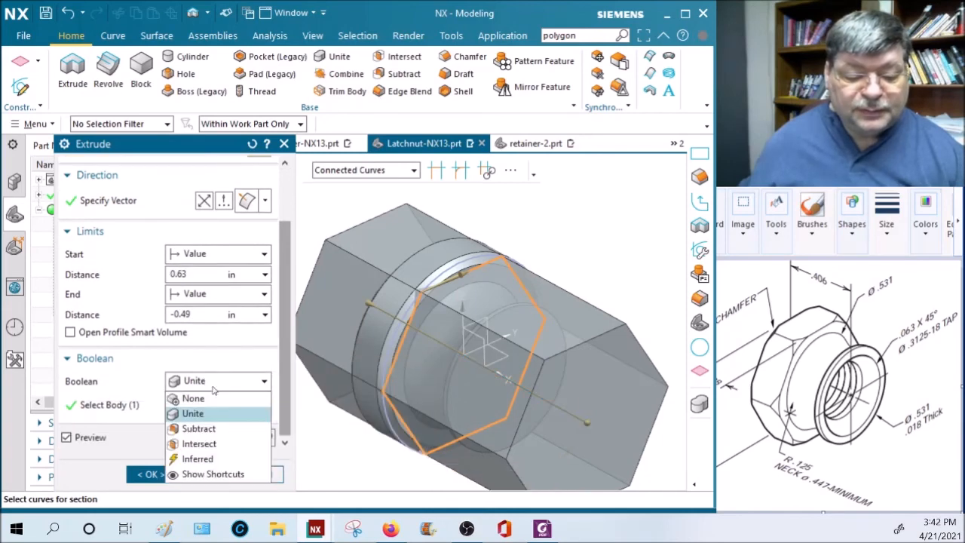
click(199, 444)
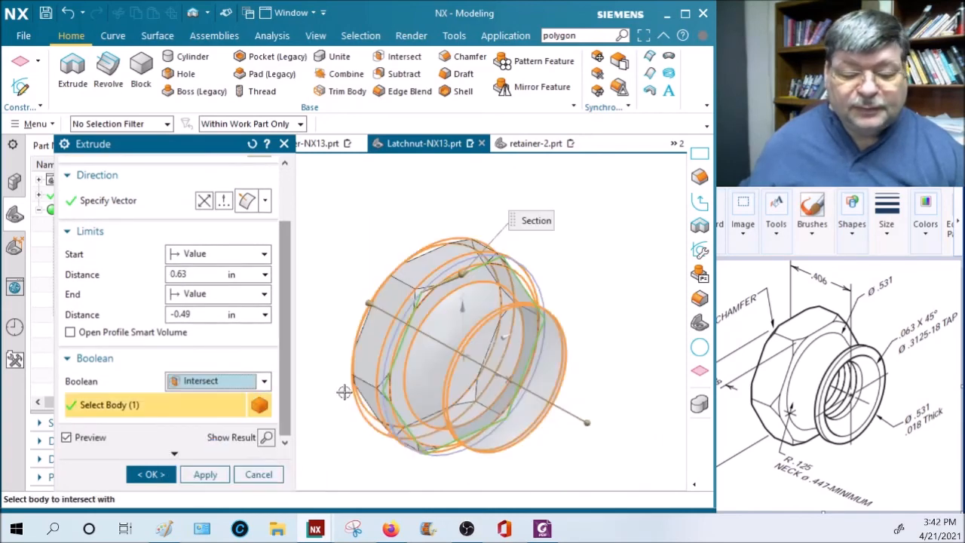
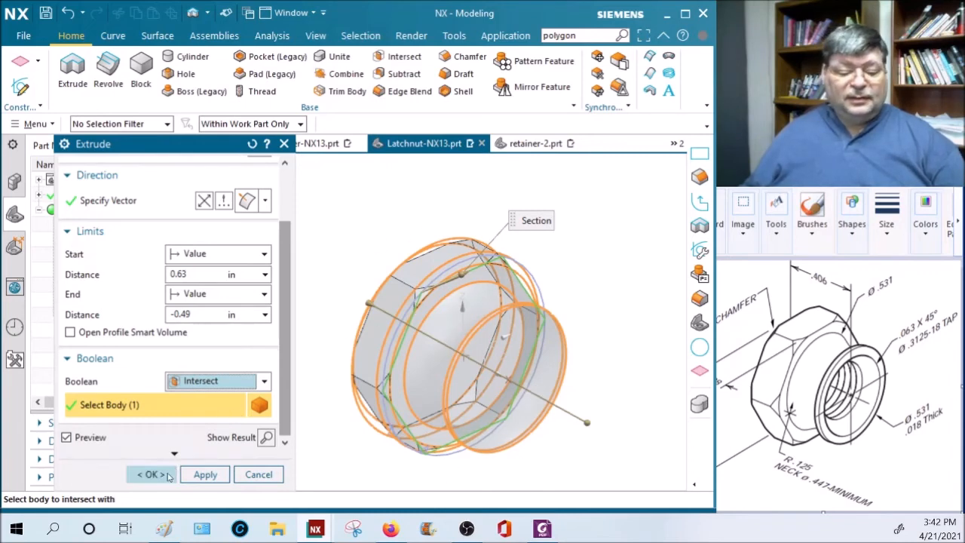
click(162, 474)
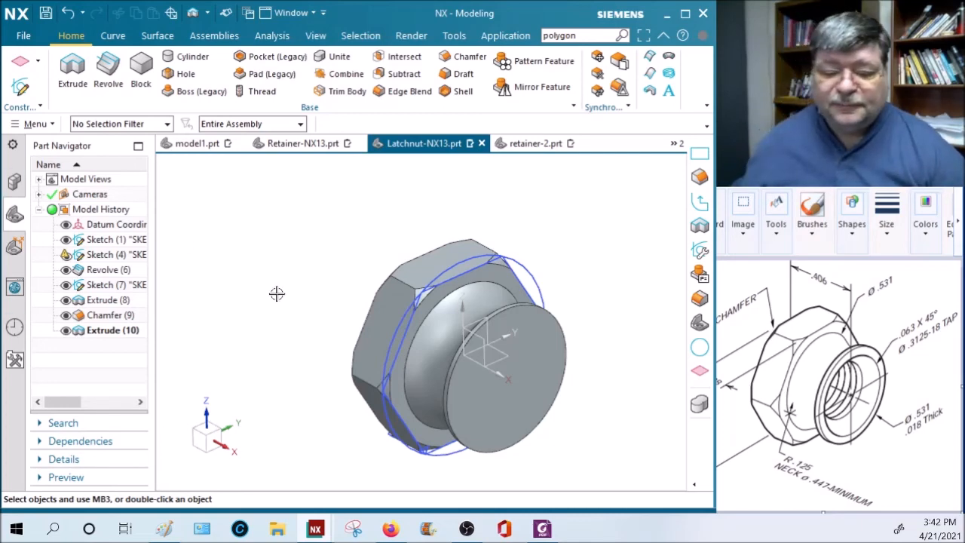
Start a threaded hole centred on the end face of the neck's circular flange, using Inch UNC size 5/16-18
scroll(504, 277, up, 3)
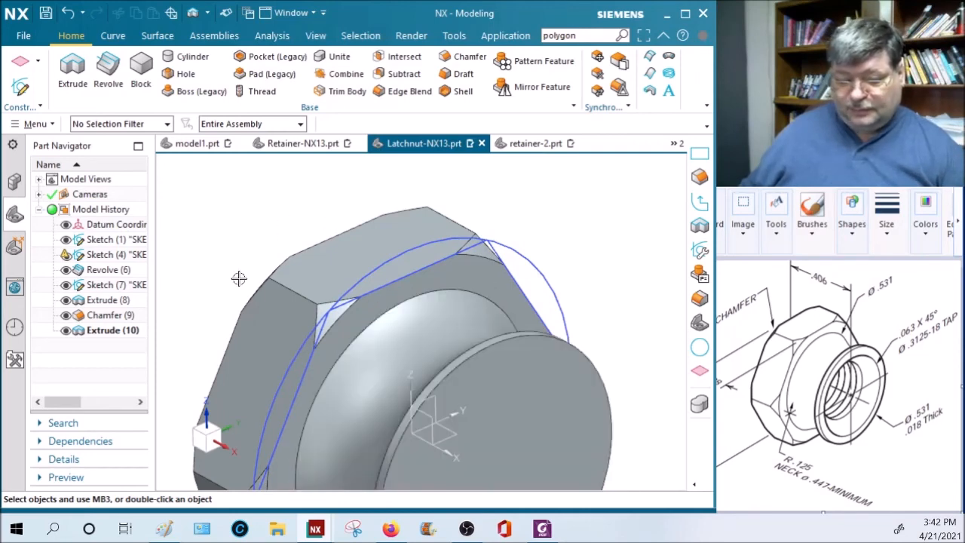
scroll(354, 283, down, 3)
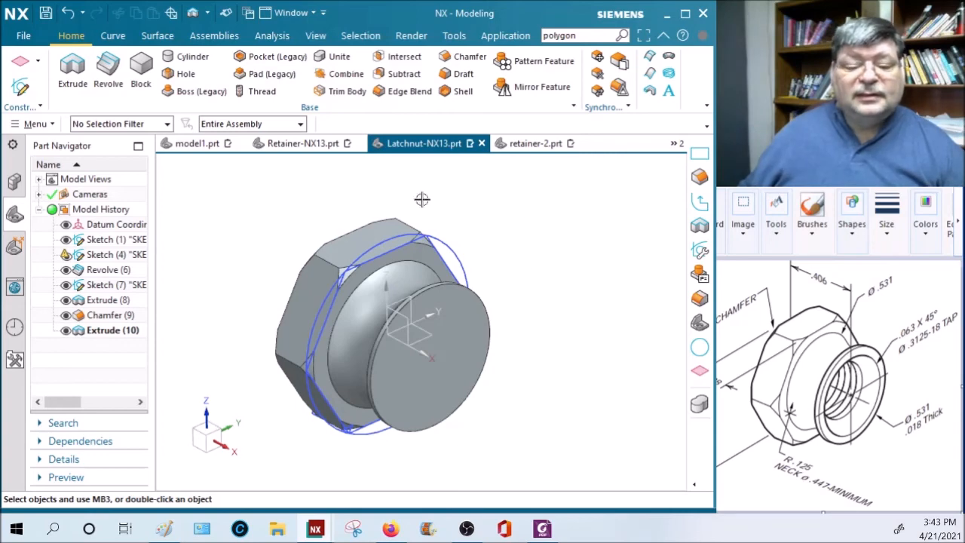
click(182, 73)
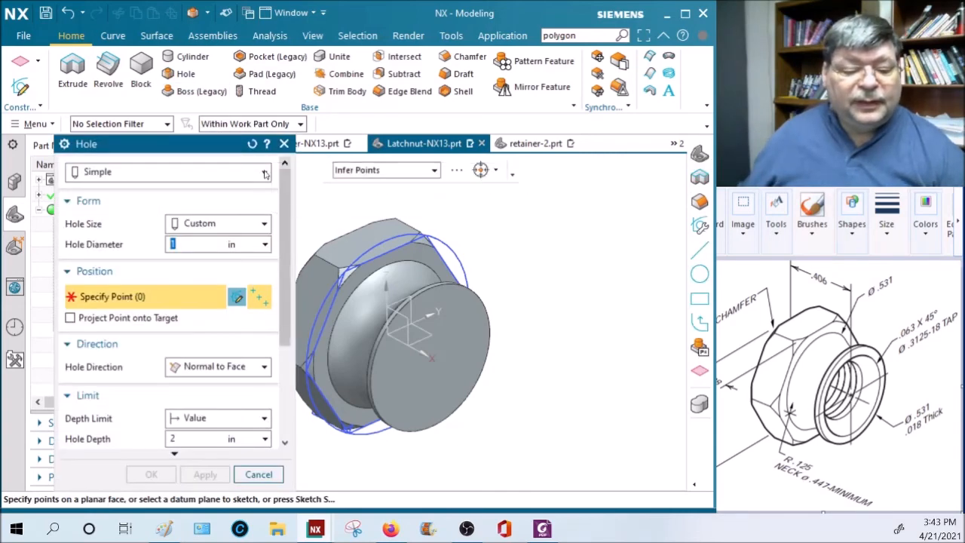
click(263, 172)
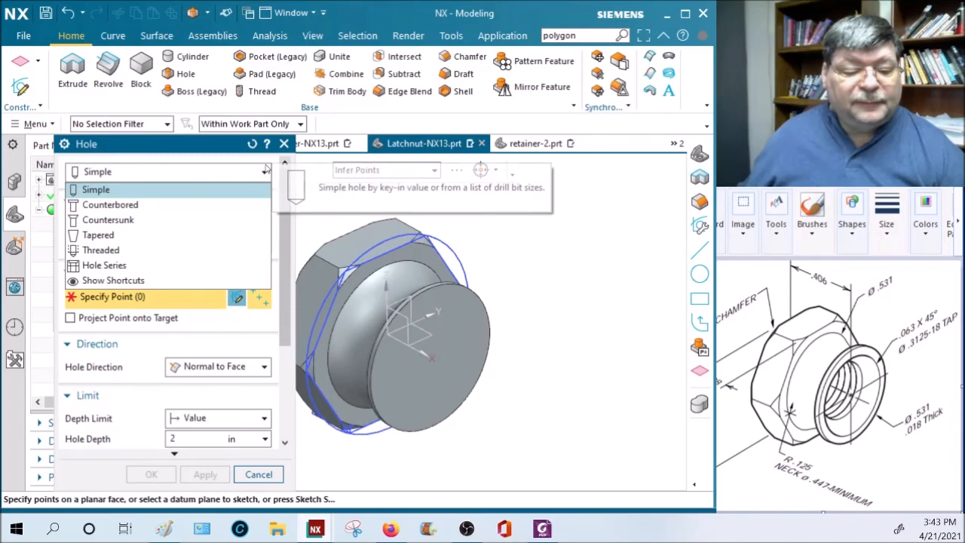
click(100, 250)
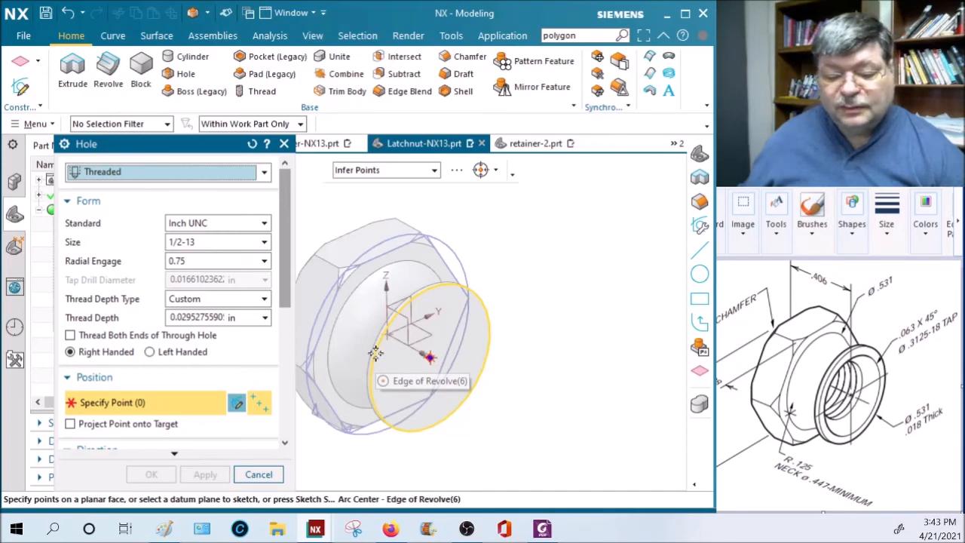
click(375, 353)
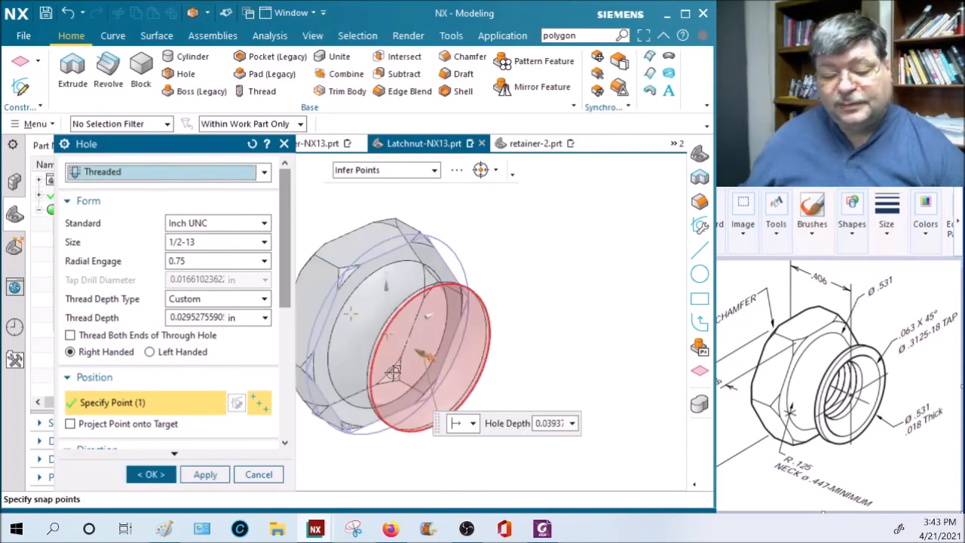
click(264, 244)
scroll(206, 302, down, 1)
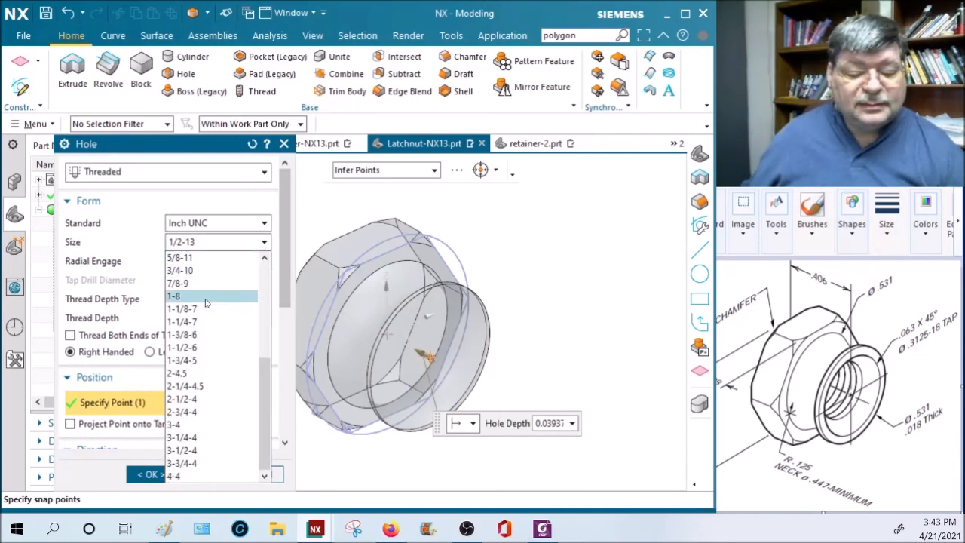
scroll(206, 303, up, 5)
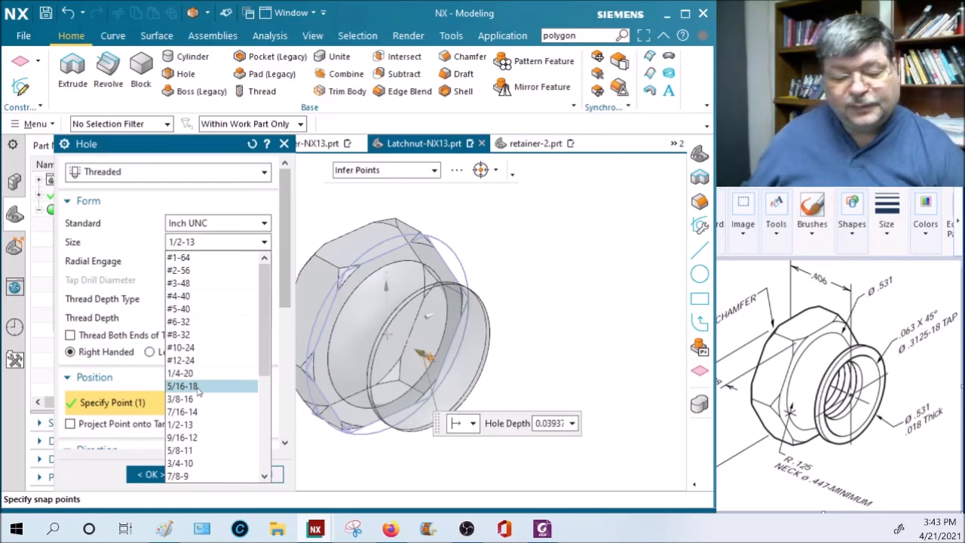
click(198, 387)
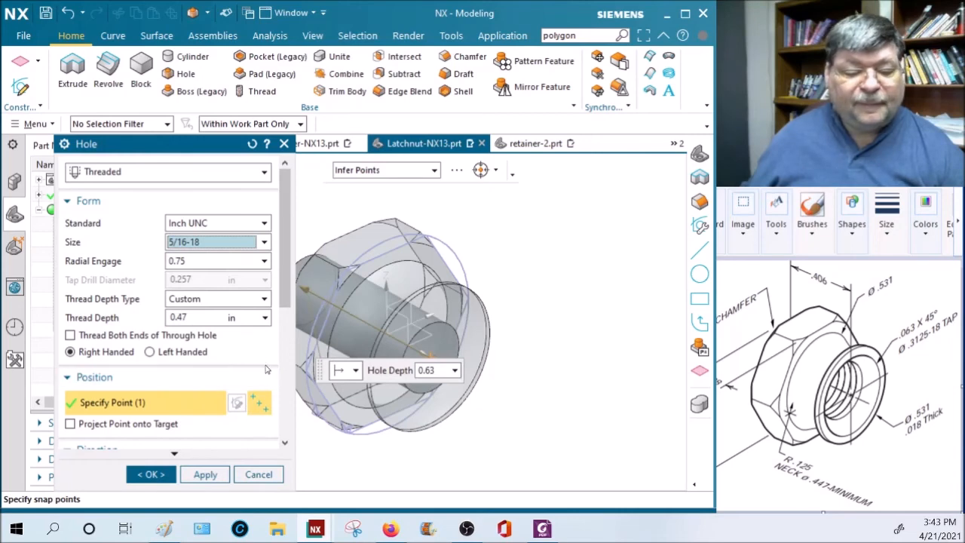
Review the hole's depth, Boolean and tolerance settings, and create it 0.63 in deep with a 0.47 in thread, subtracted from the body
scroll(216, 275, down, 1)
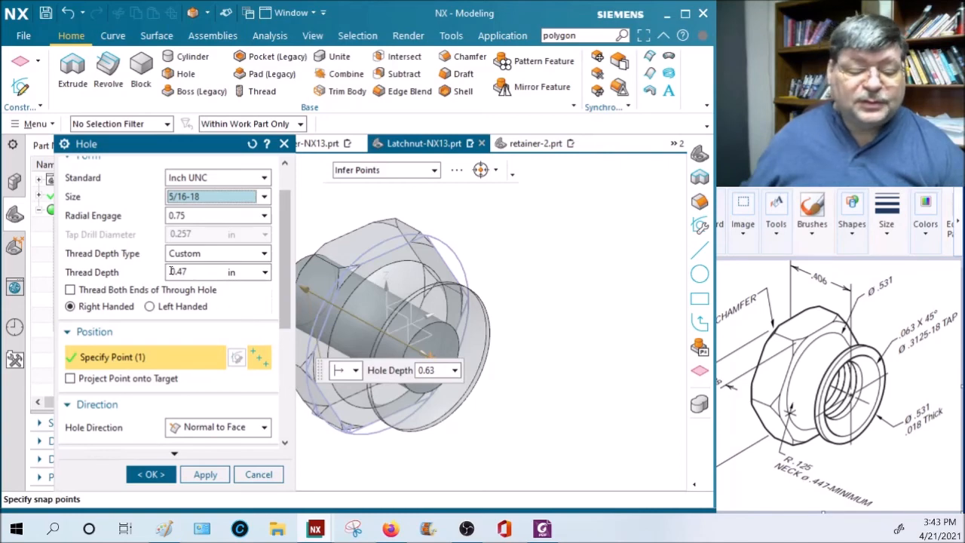
scroll(205, 366, down, 5)
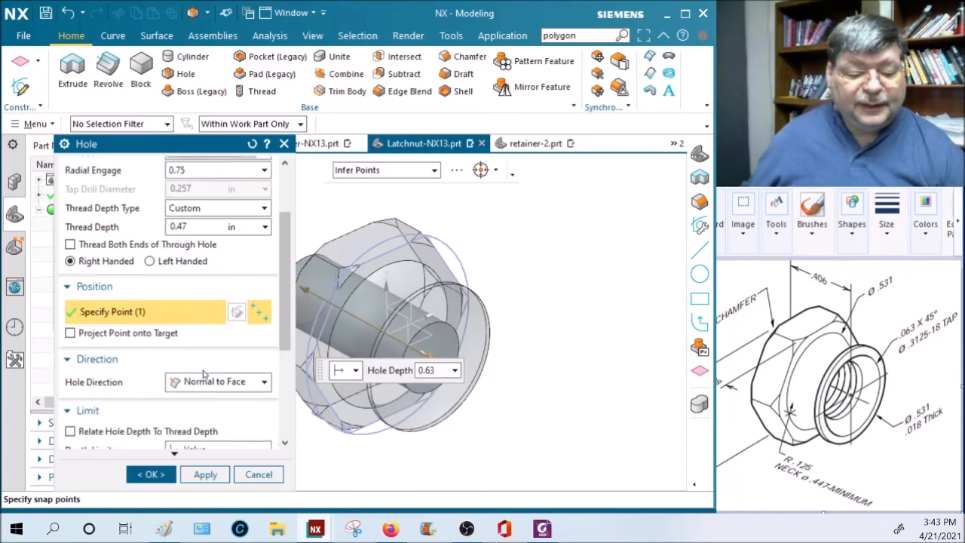
click(173, 455)
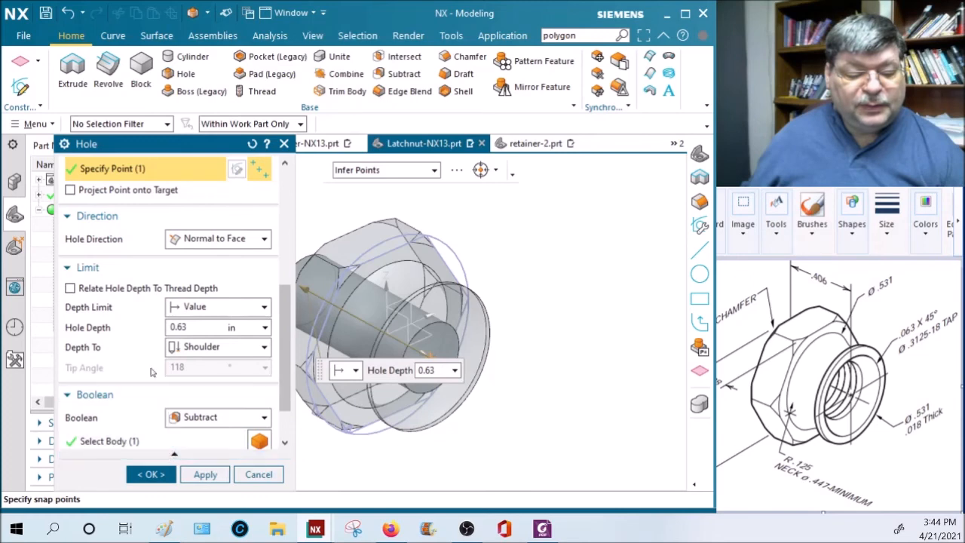
scroll(137, 348, down, 2)
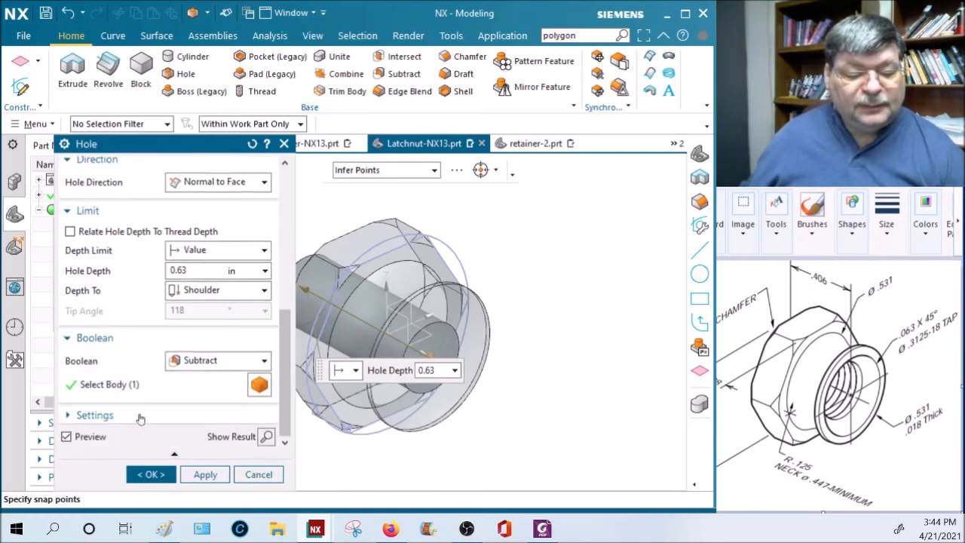
scroll(158, 427, up, 2)
scroll(152, 417, down, 2)
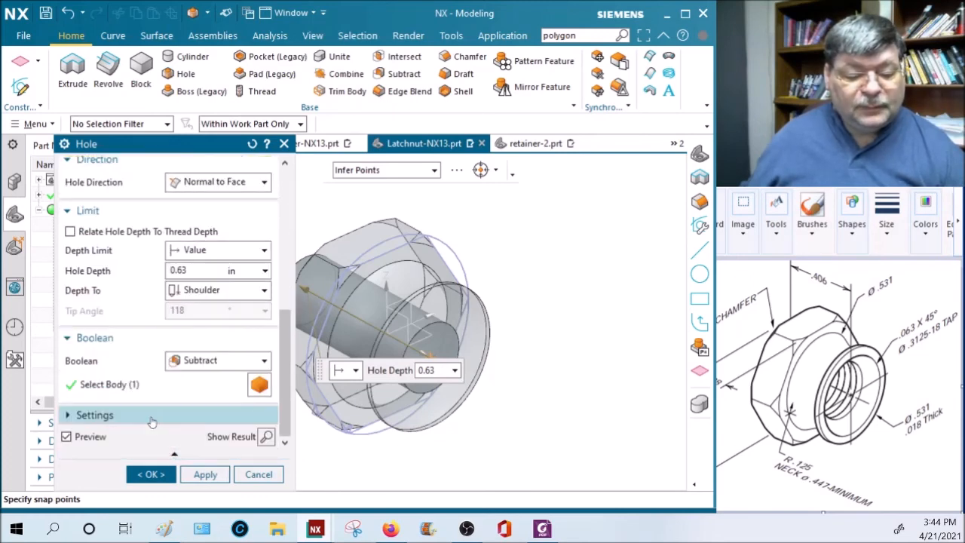
scroll(150, 421, up, 2)
scroll(151, 419, down, 2)
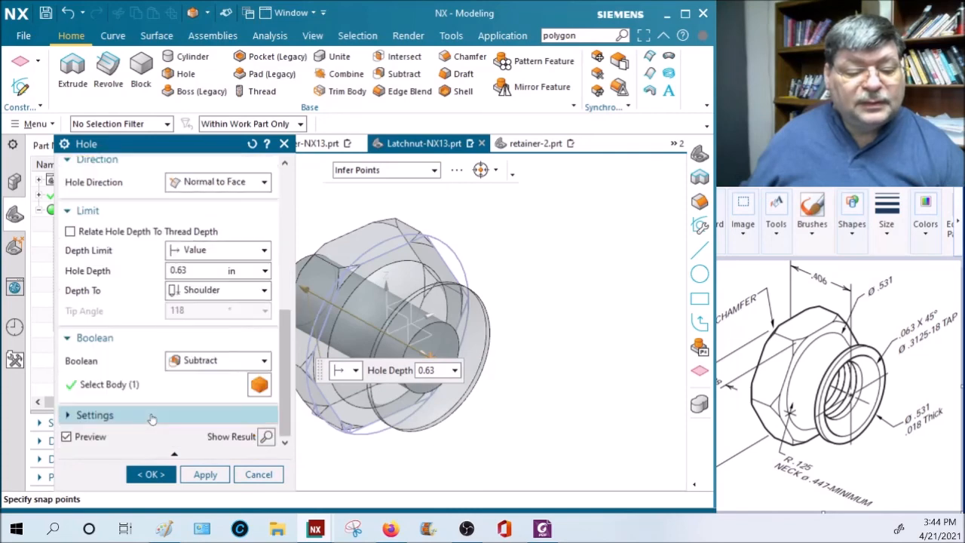
scroll(137, 306, up, 2)
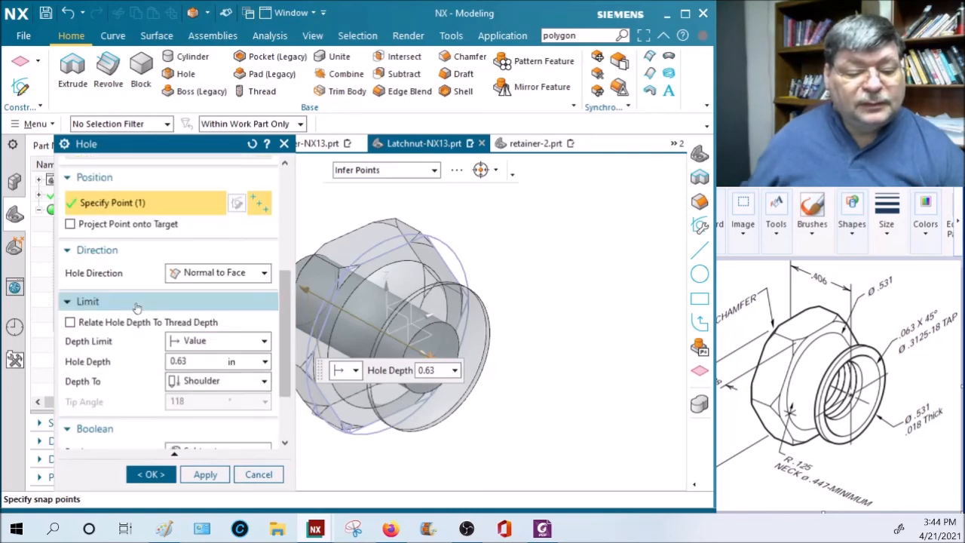
scroll(123, 277, down, 1)
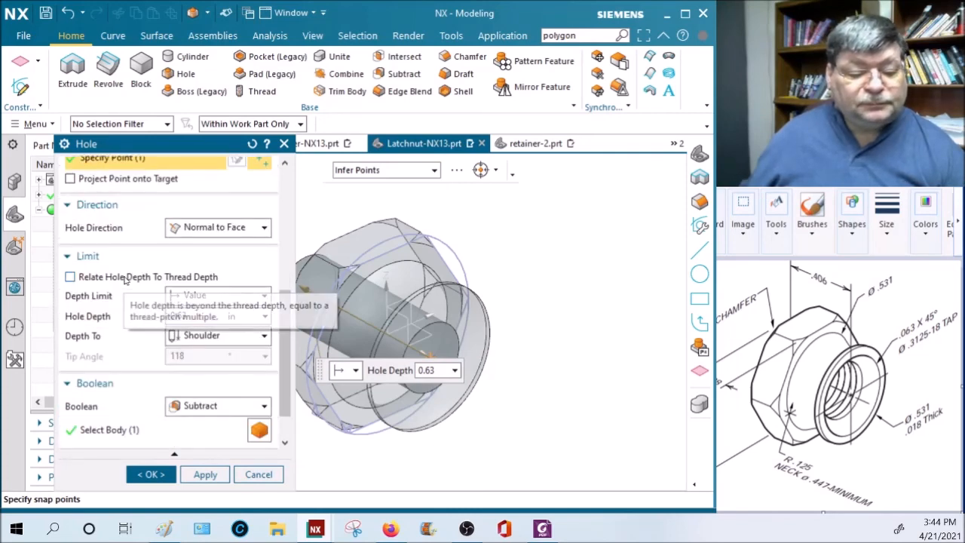
scroll(130, 353, down, 1)
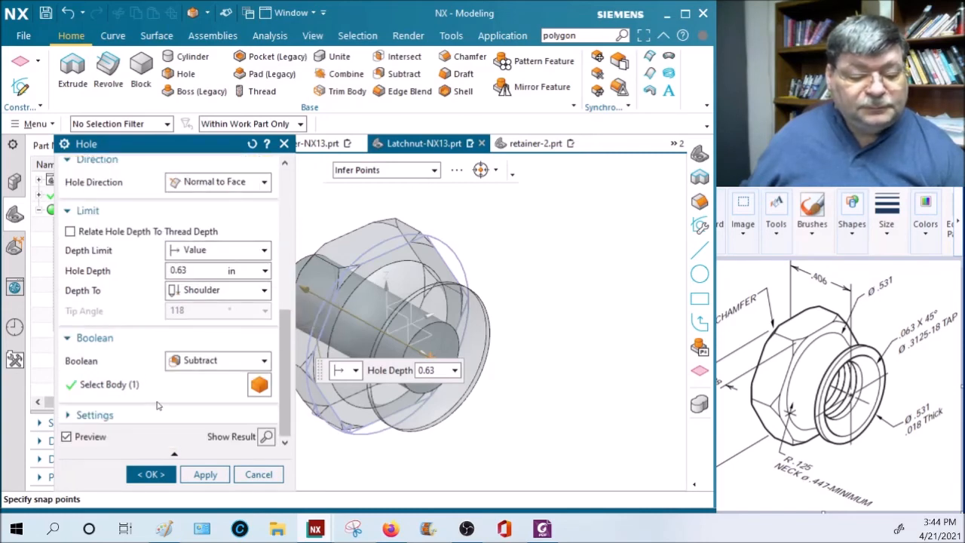
click(96, 415)
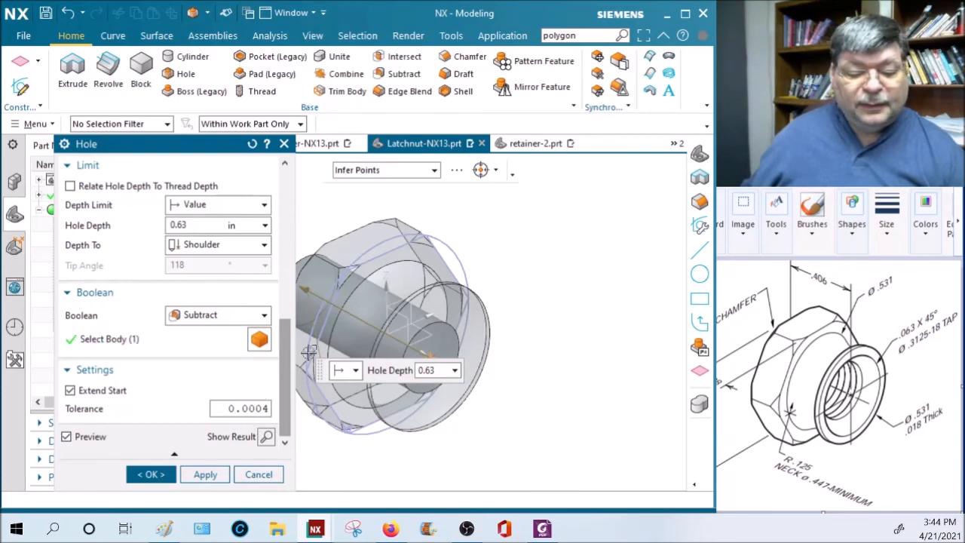
click(158, 475)
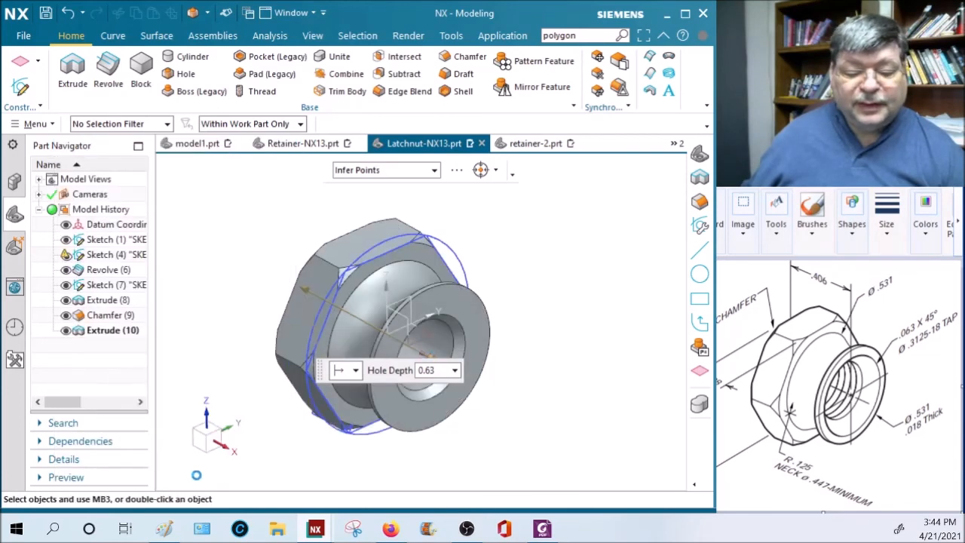
Edit the 5/16-18 threaded hole's parameters to turn off both its start chamfer and end chamfer
middle_drag(533, 425, 462, 409)
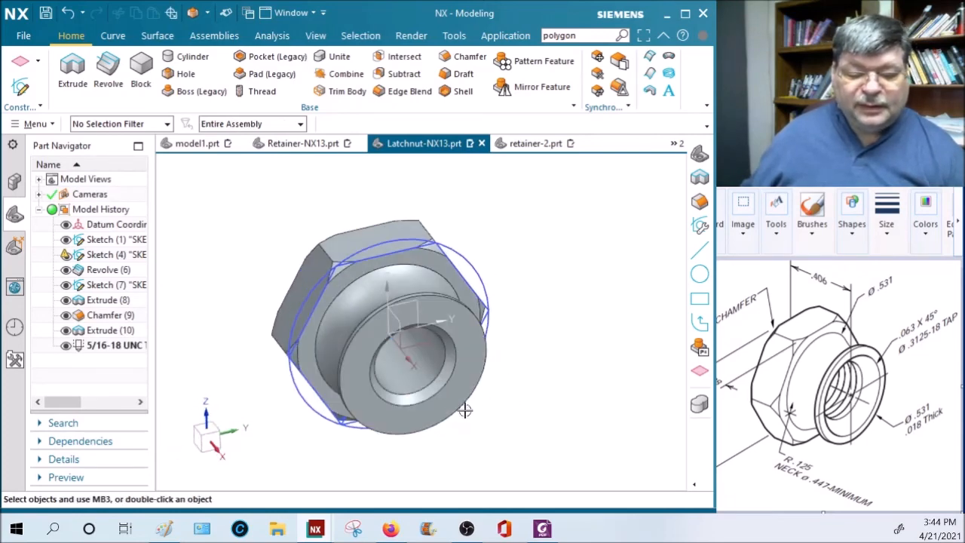
right_click(435, 363)
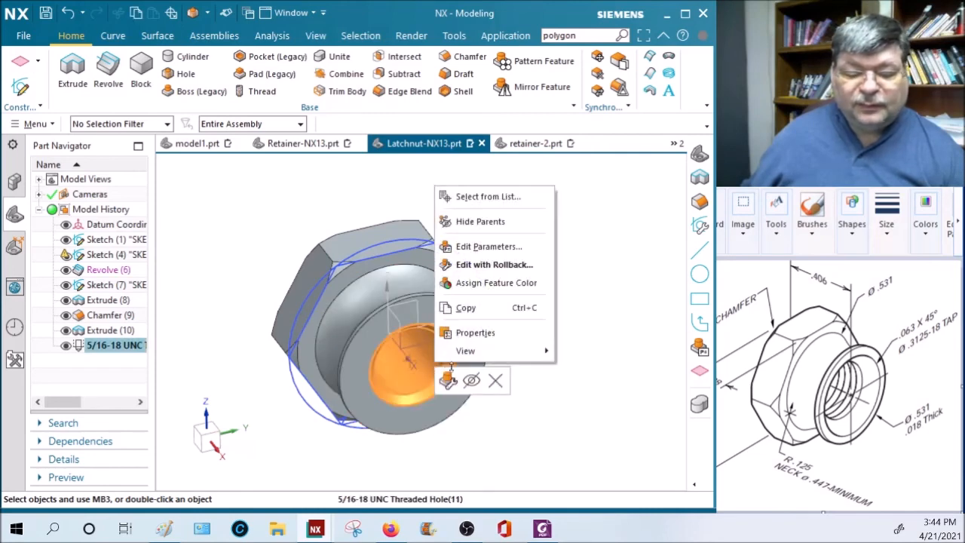
click(489, 247)
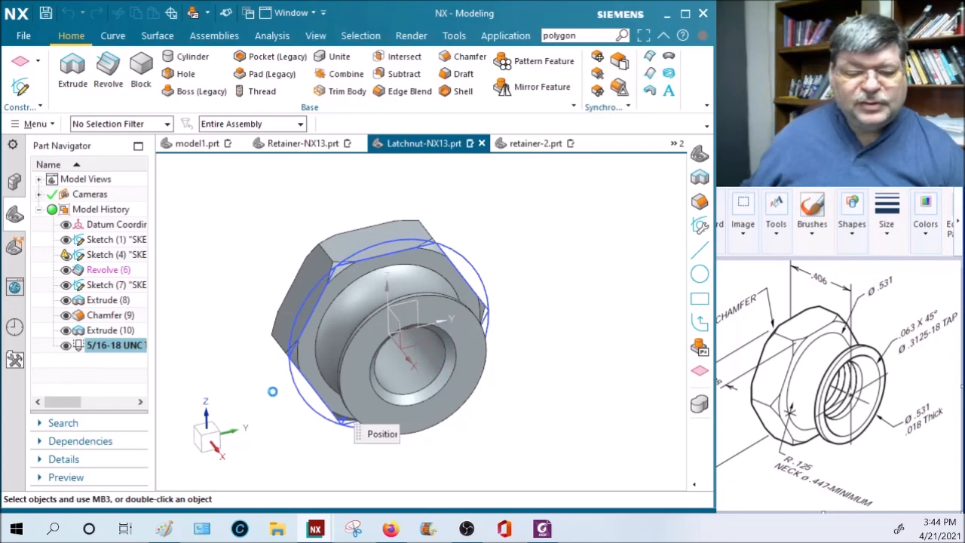
scroll(174, 341, down, 1)
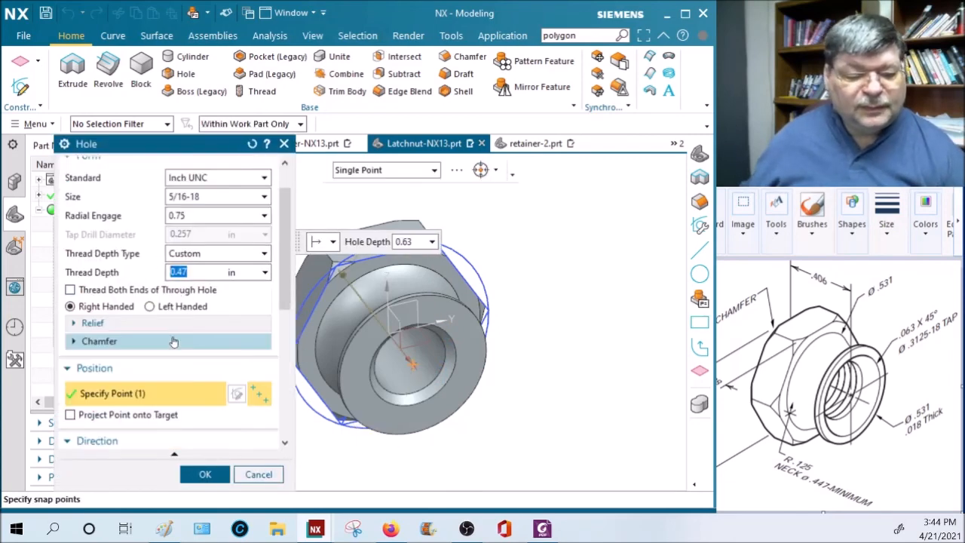
scroll(173, 342, down, 1)
click(94, 297)
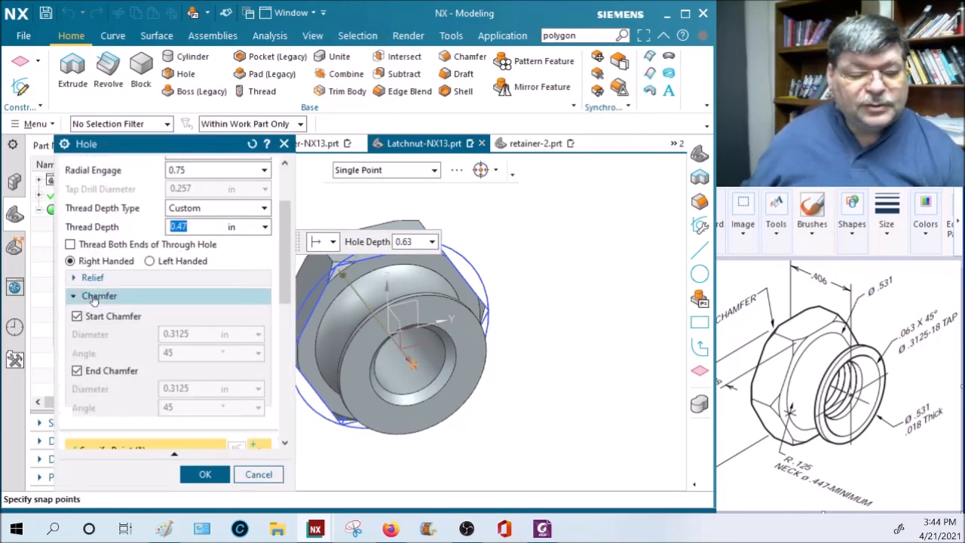
click(77, 316)
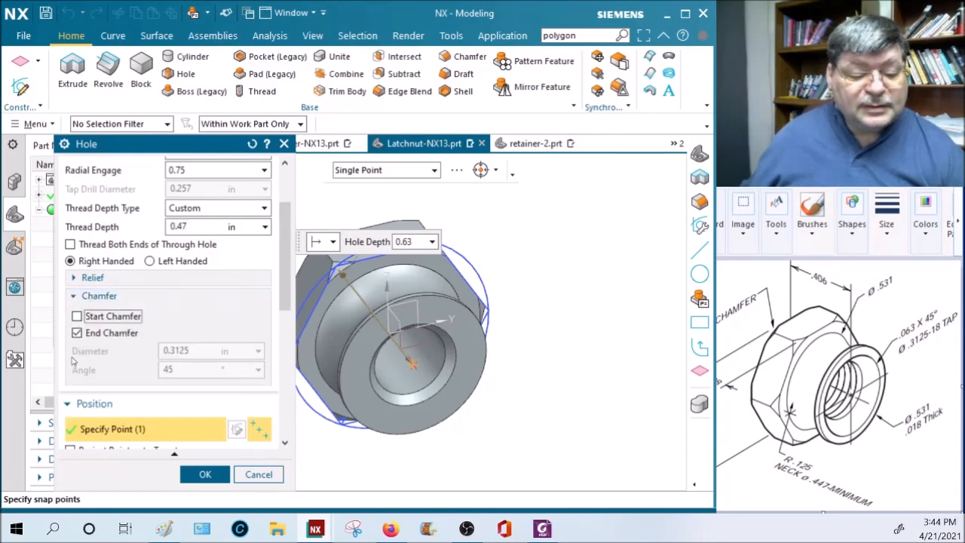
click(77, 334)
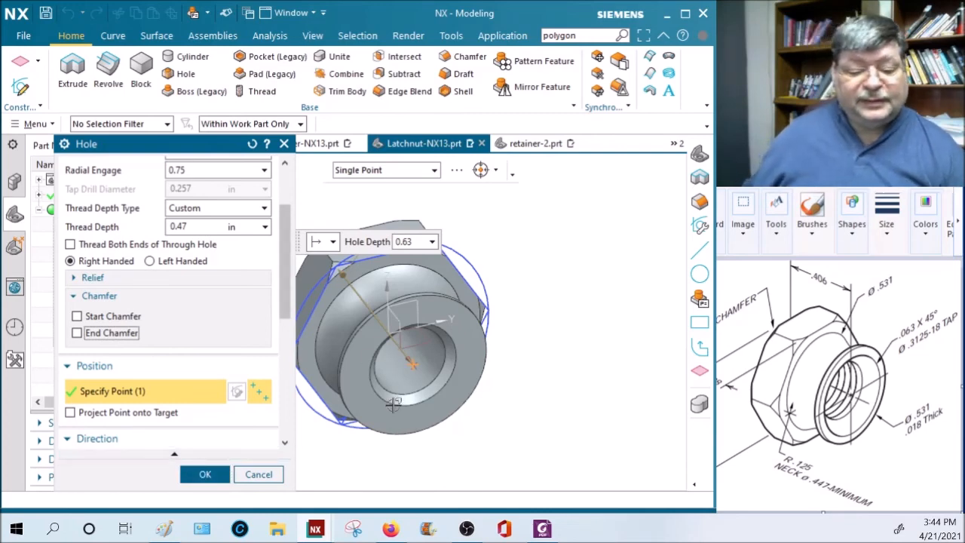
click(199, 474)
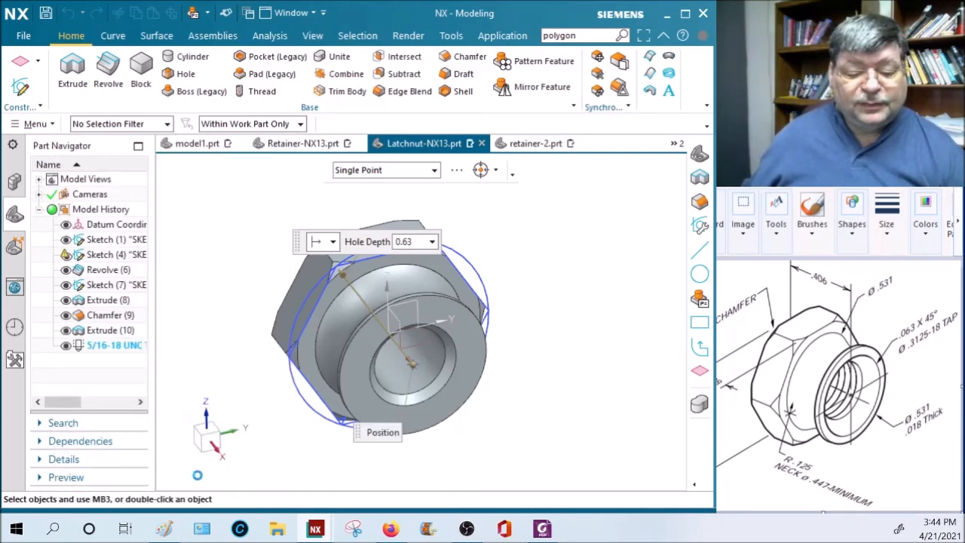
Chamfer the threaded hole's circular edge on the flange face with a symmetric distance of .063 in
mouse_move(550, 407)
middle_down()
mouse_move(568, 385)
mouse_move(616, 407)
mouse_move(554, 415)
middle_up()
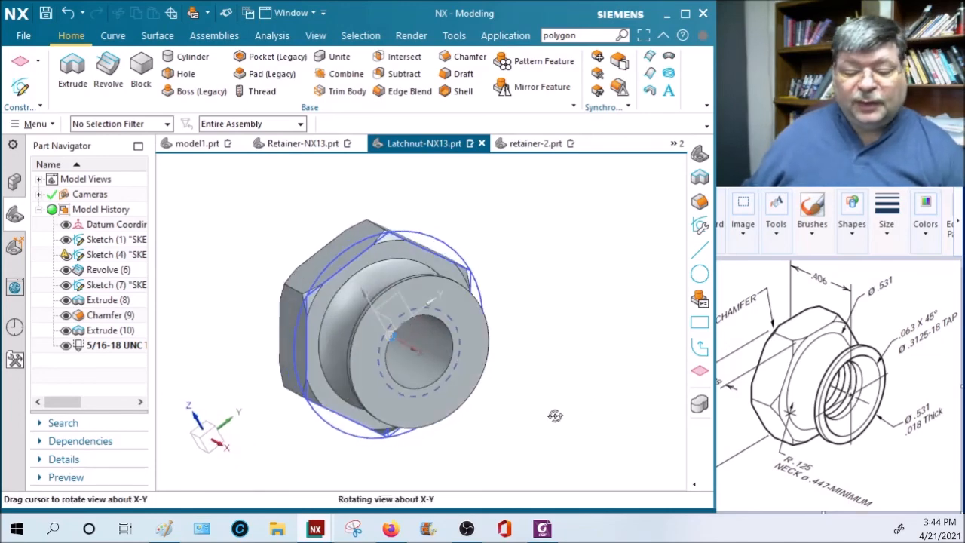
scroll(434, 350, up, 4)
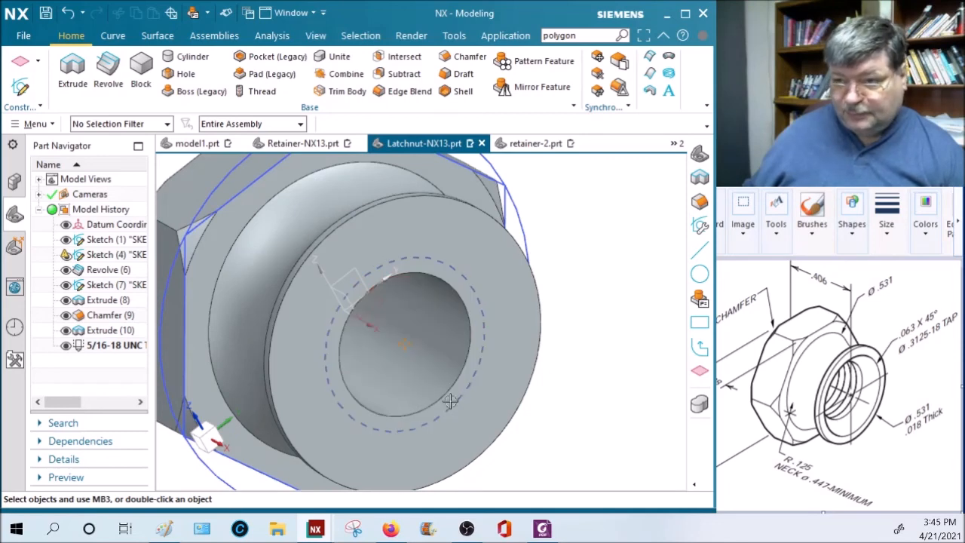
click(412, 252)
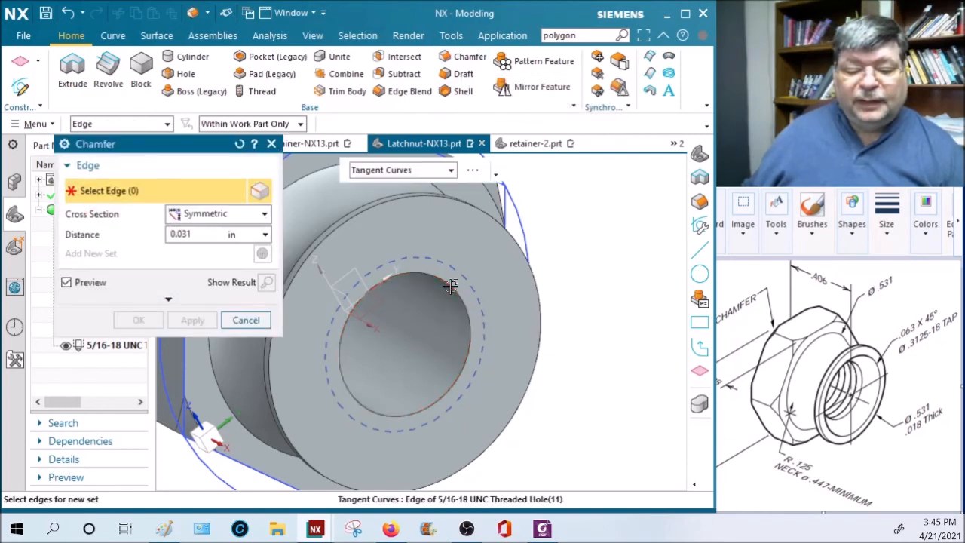
click(450, 286)
text(.)
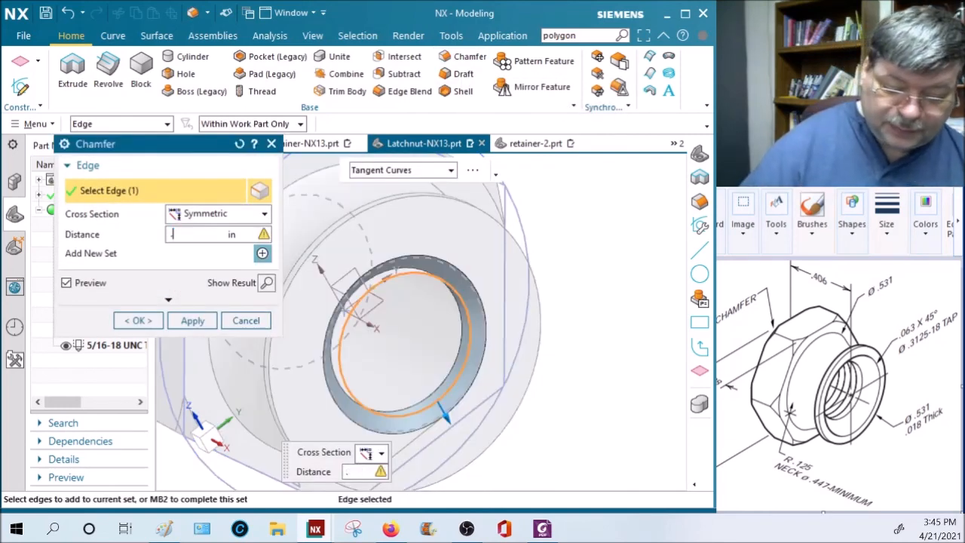
text(063)
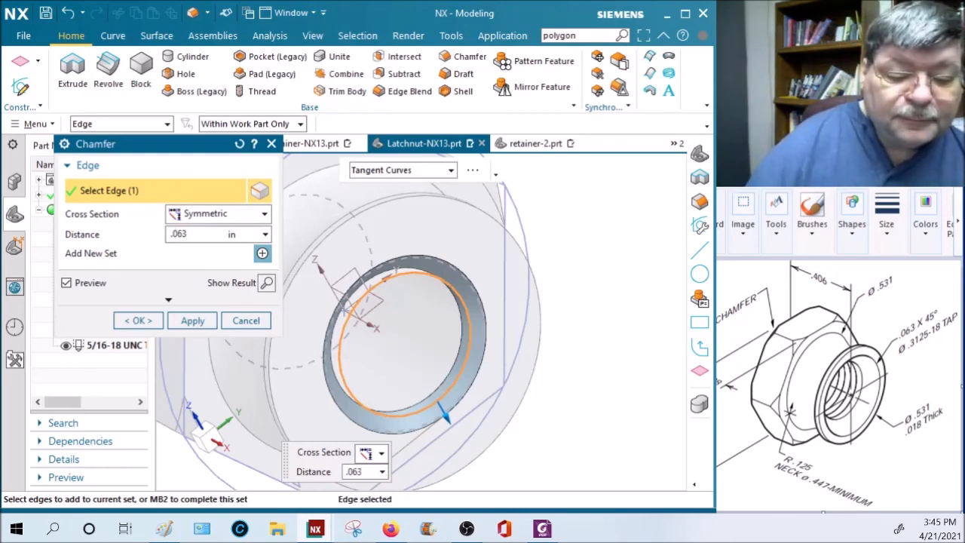
key(Return)
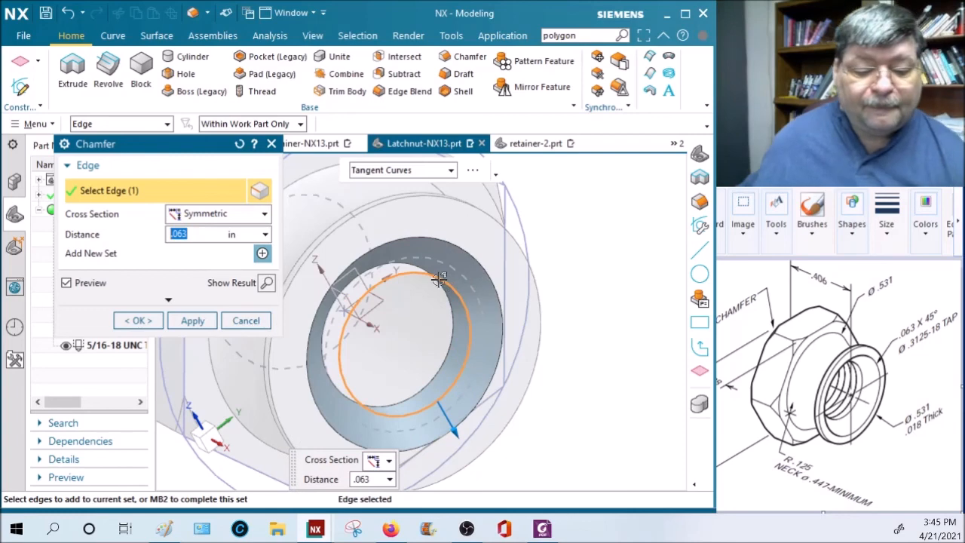
click(138, 320)
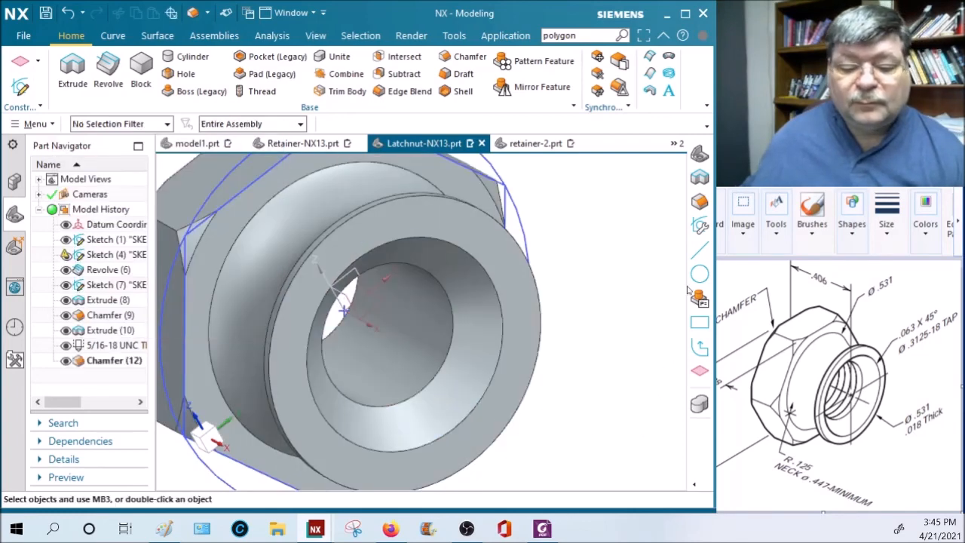
Add a detailed Inch UNC 5/16-18 thread to the hole's cylindrical face, starting from the flange side
click(699, 154)
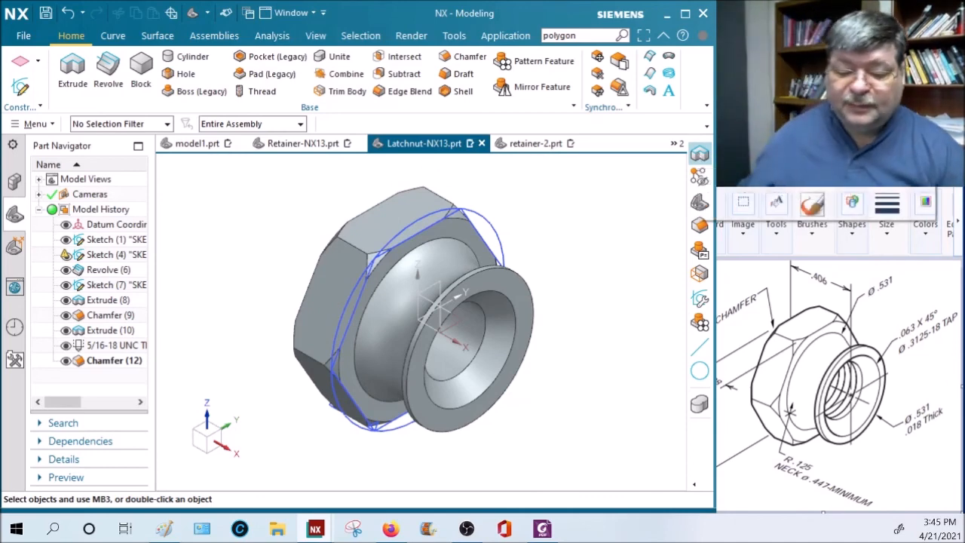
middle_drag(543, 387, 543, 352)
click(701, 205)
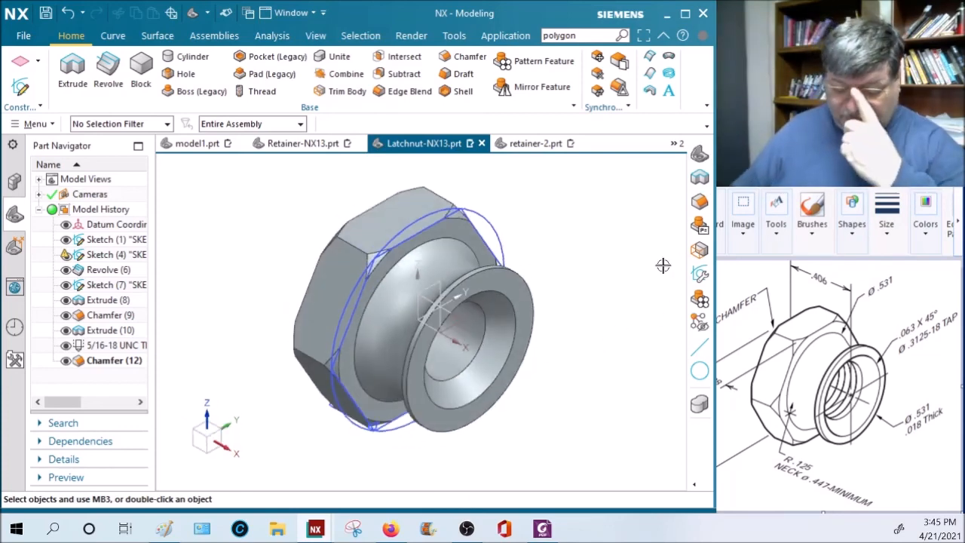
click(264, 92)
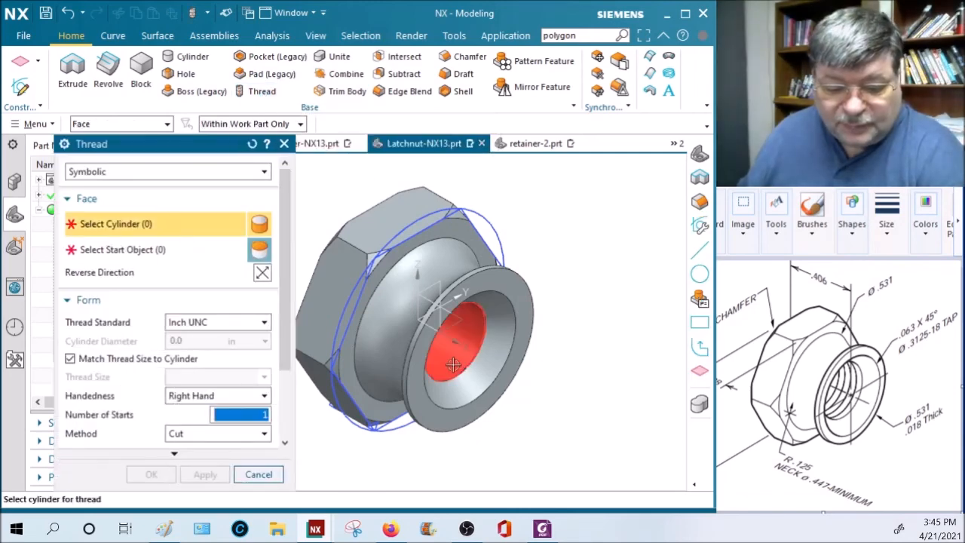
click(456, 343)
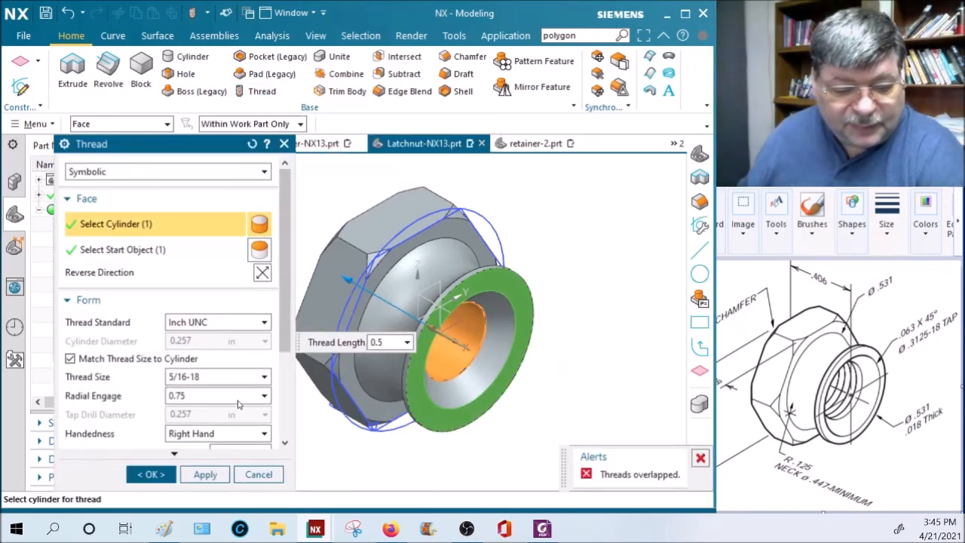
scroll(226, 383, down, 1)
scroll(217, 291, up, 1)
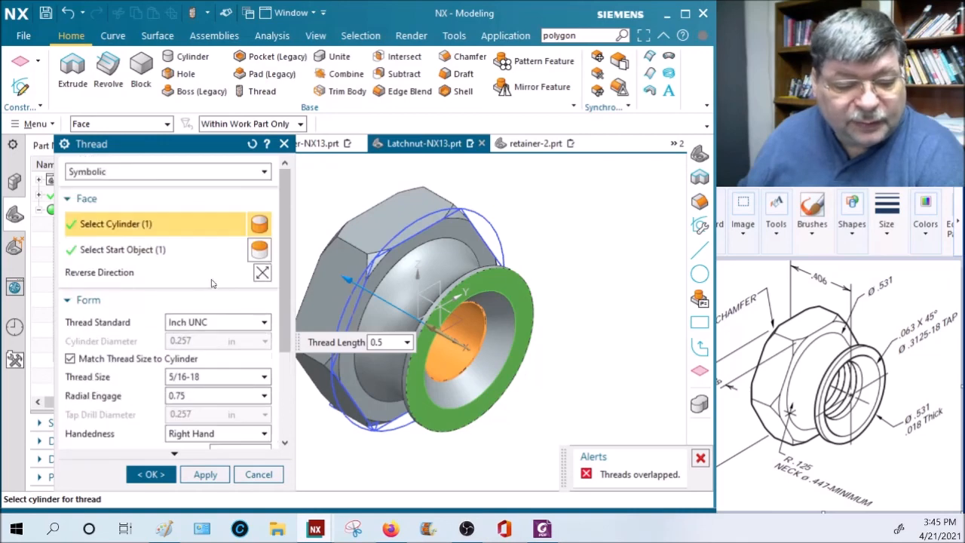
click(153, 183)
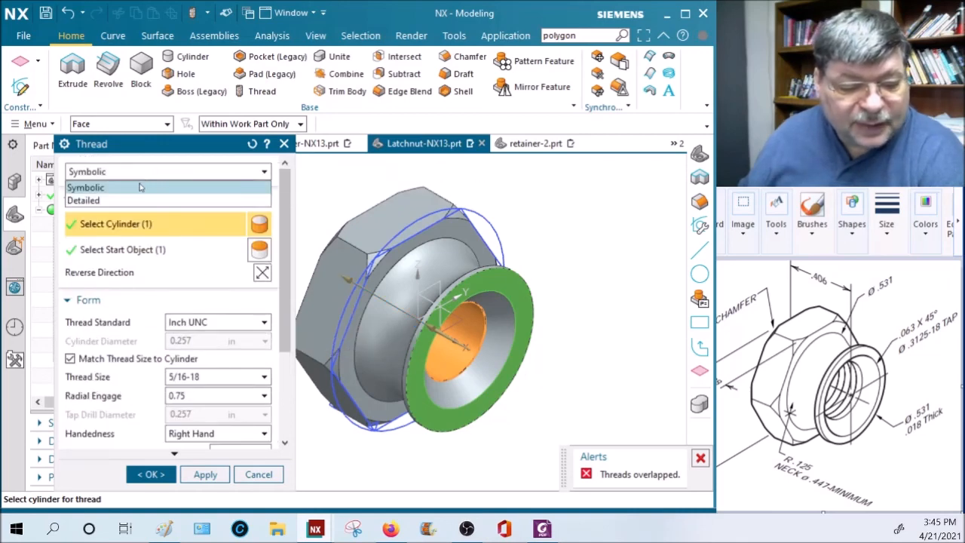
click(124, 199)
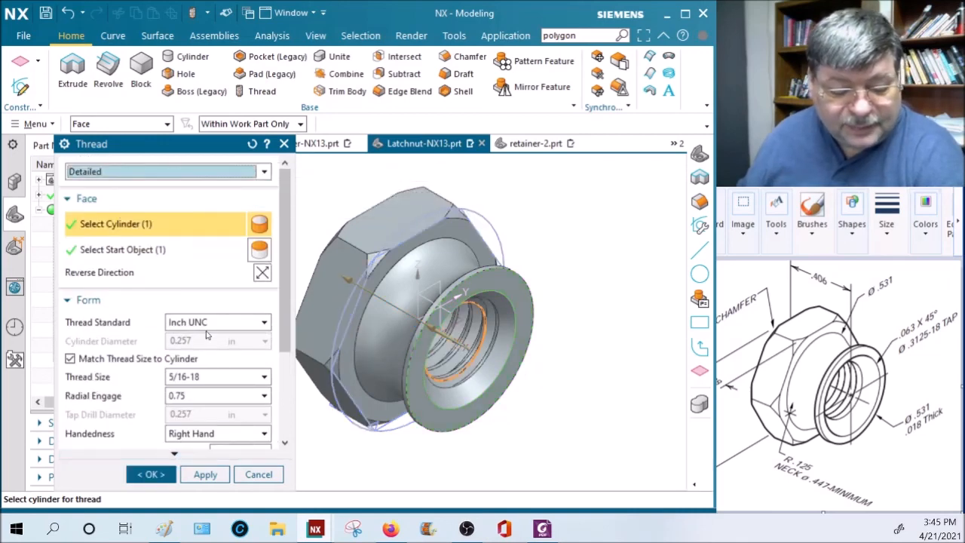
scroll(211, 345, down, 2)
click(153, 475)
middle_drag(555, 424, 531, 437)
middle_drag(517, 431, 537, 435)
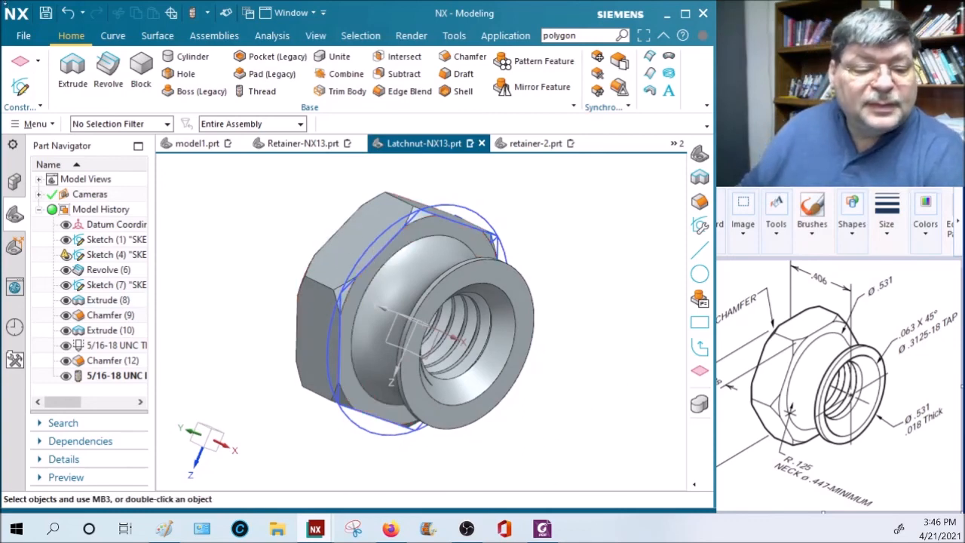
Save the latch nut part and open the 8x11 Border Template-INCH - 2021 drawing file
click(46, 13)
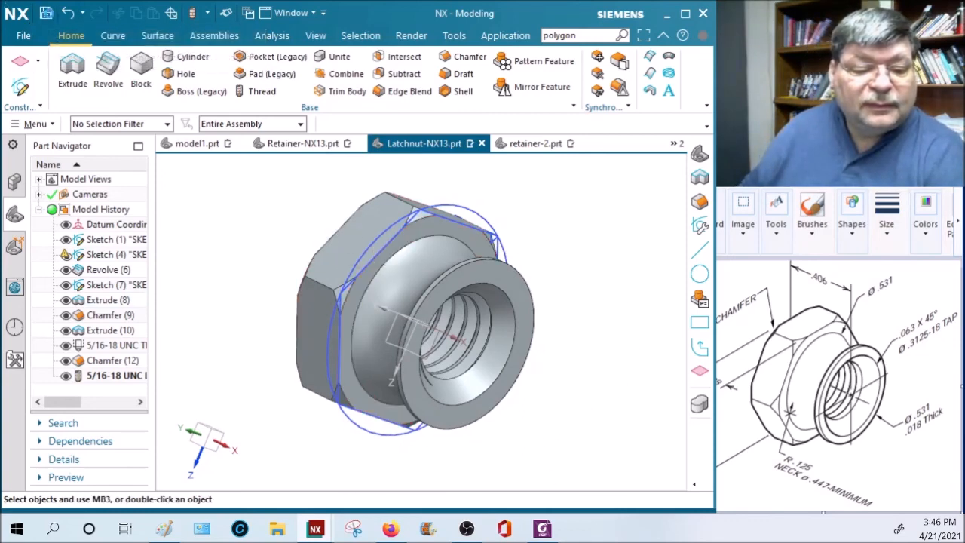
click(25, 38)
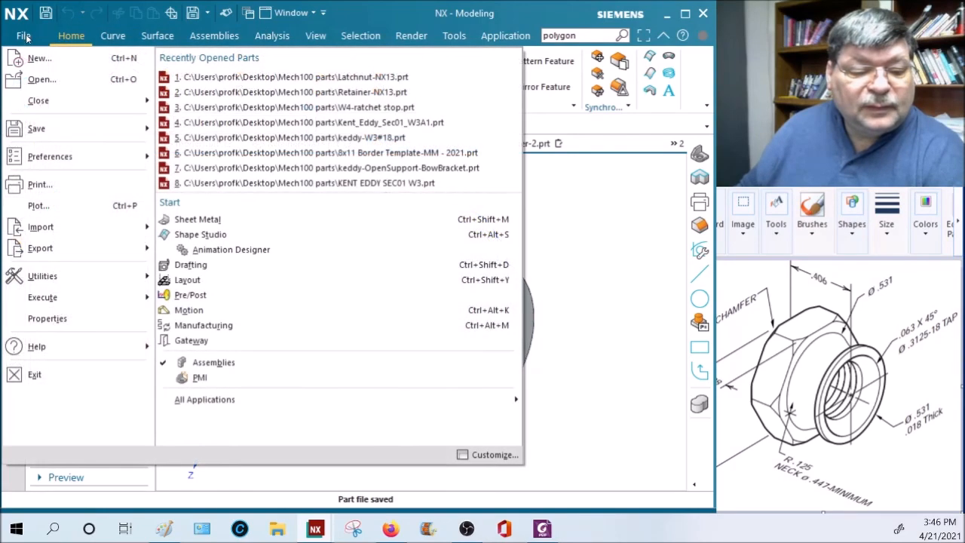
click(35, 77)
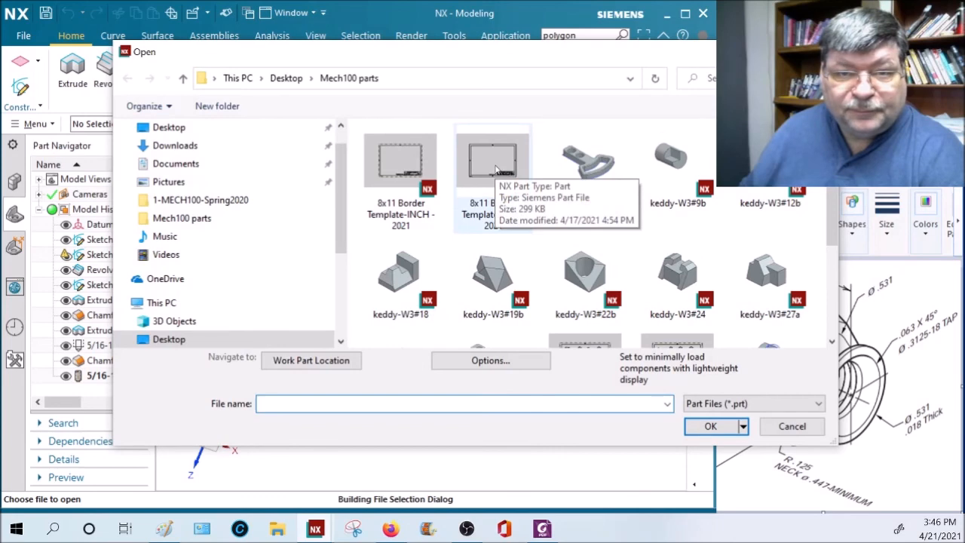
double_click(395, 181)
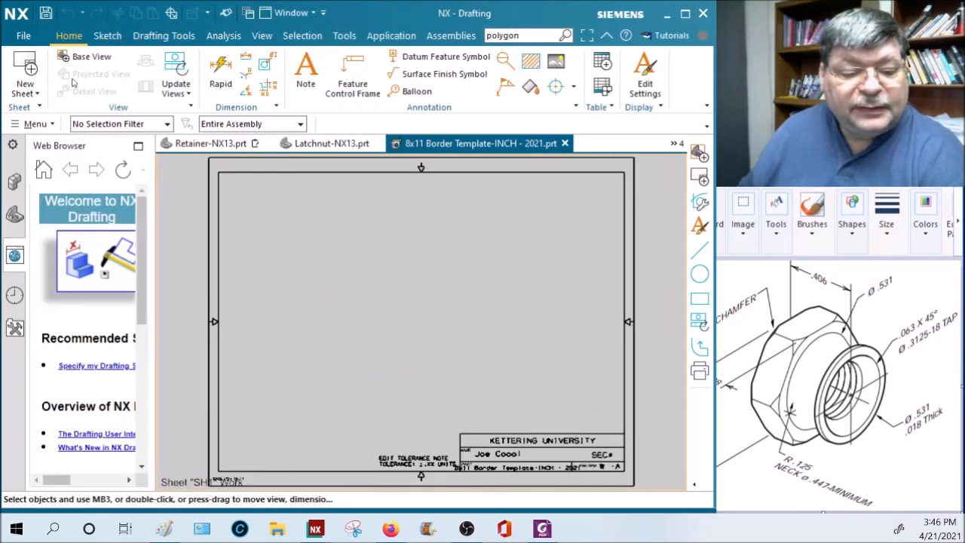
Place a Top base view of Latchnut-NX13.prt near the middle of the sheet at an enlarged scale
click(84, 57)
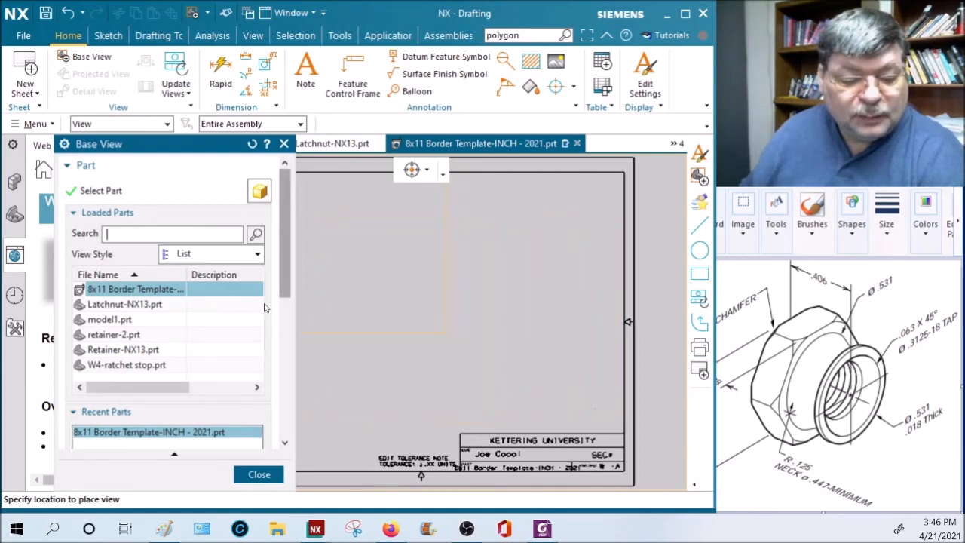
click(120, 306)
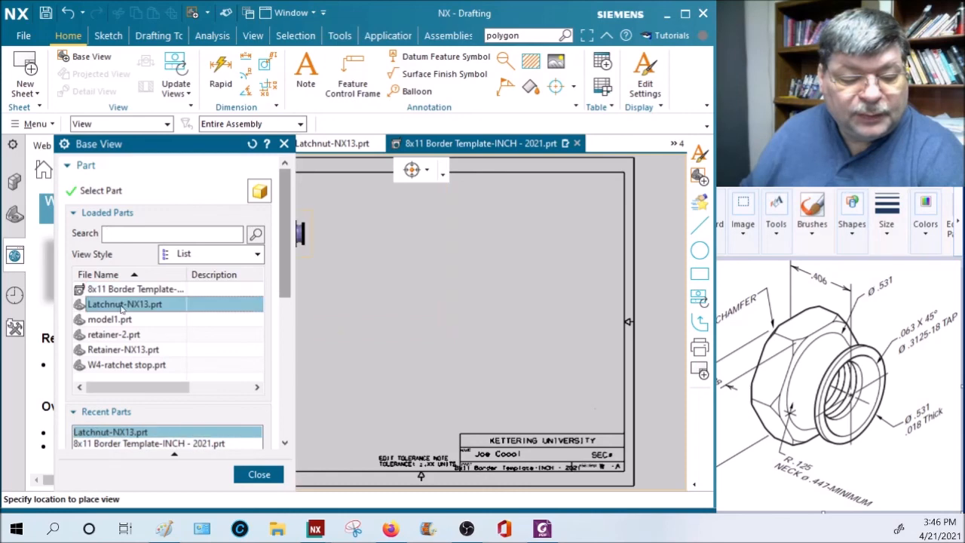
drag(277, 293, 298, 432)
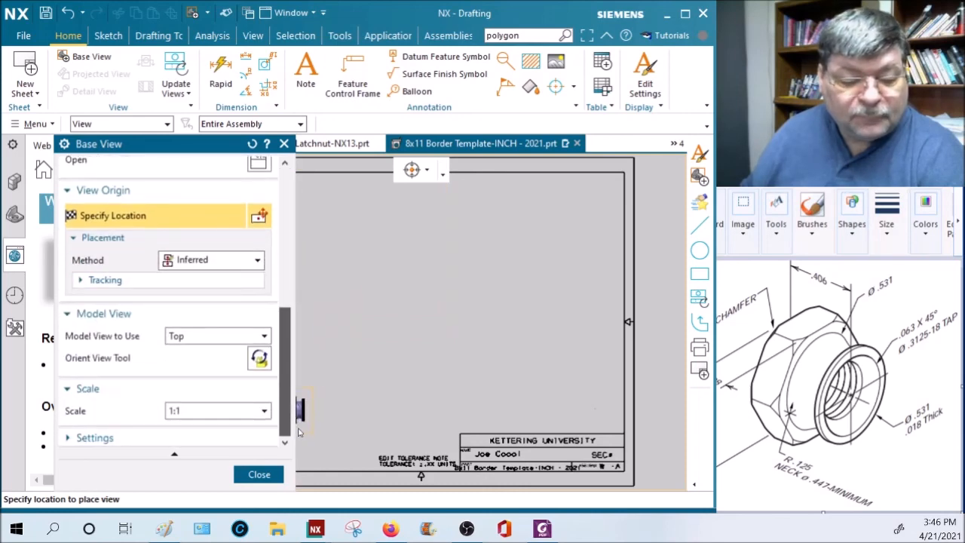
click(261, 410)
click(174, 439)
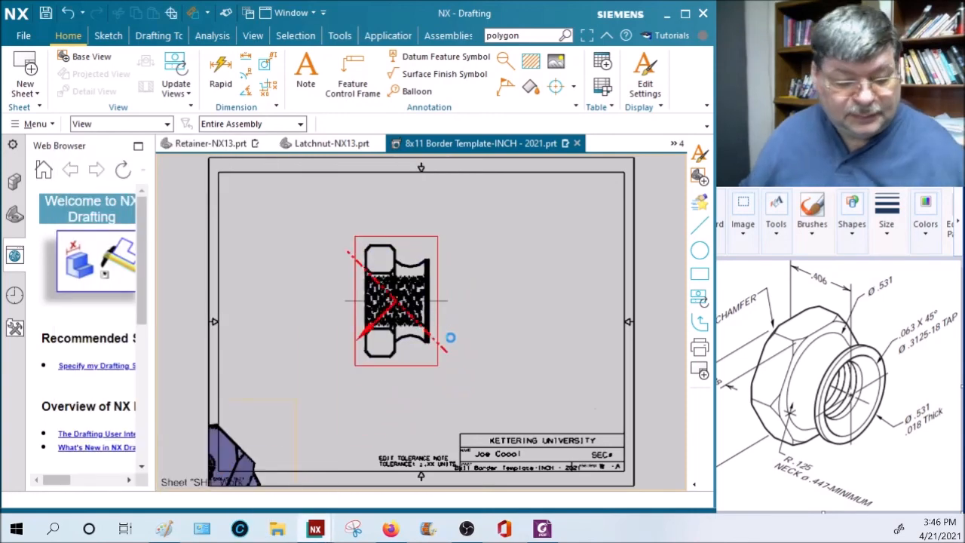
Examine how the detailed thread's hidden lines are drawn in the placed latch nut view
scroll(440, 317, up, 4)
scroll(377, 294, up, 5)
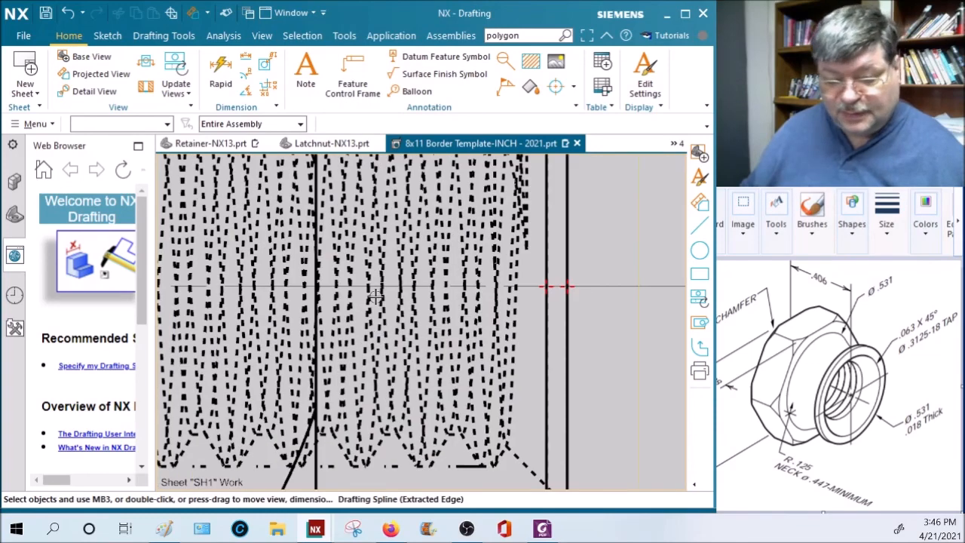
scroll(374, 296, down, 3)
scroll(374, 297, up, 1)
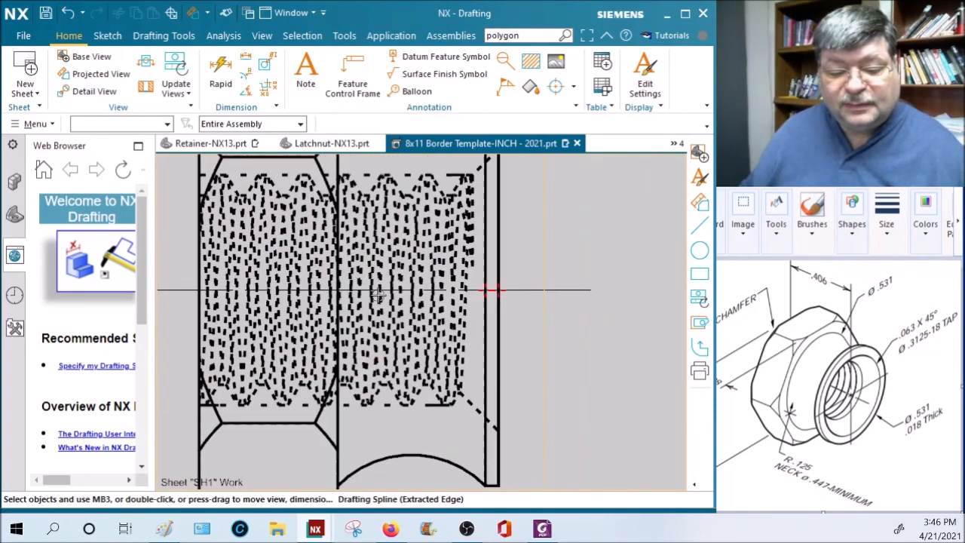
scroll(377, 294, down, 4)
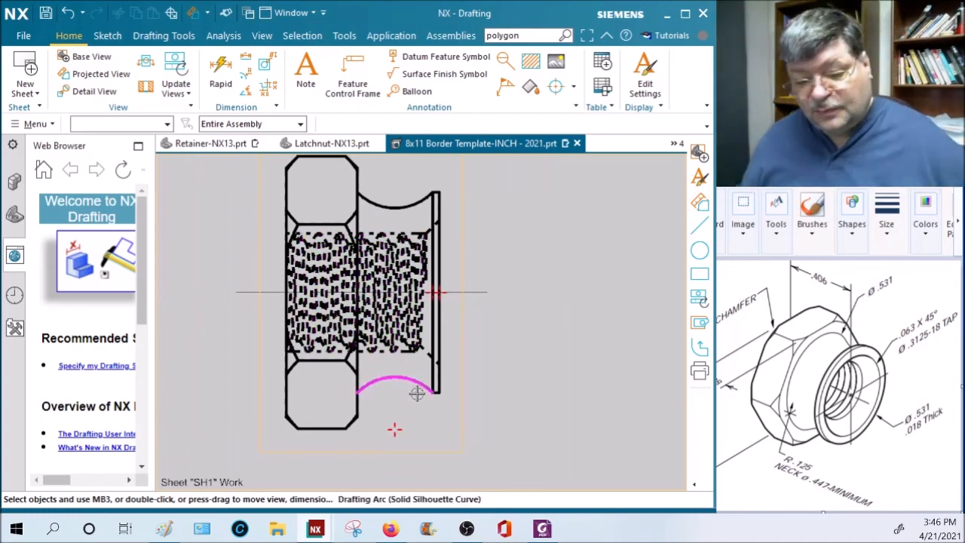
scroll(401, 223, up, 4)
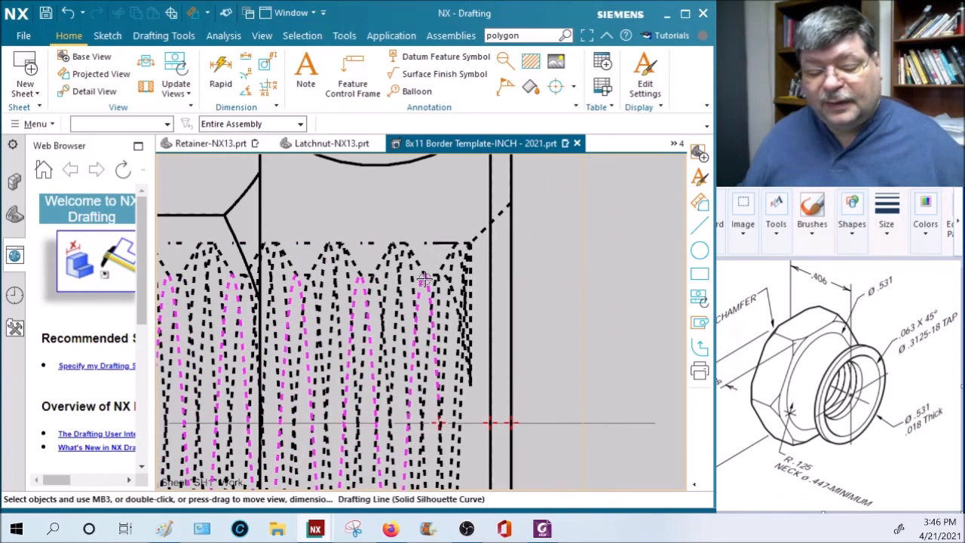
scroll(424, 279, down, 5)
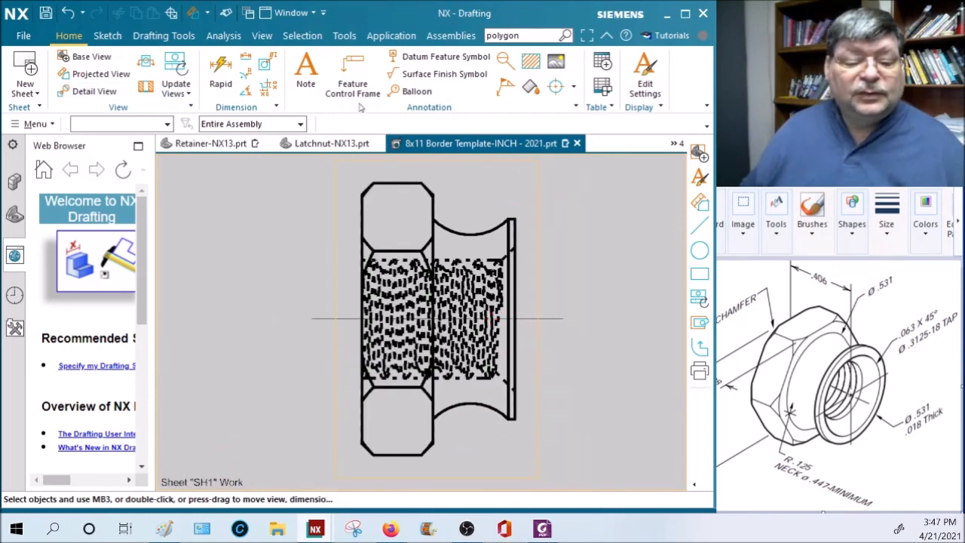
Switch from the border template drawing back to the Latchnut-NX13.prt model
click(291, 13)
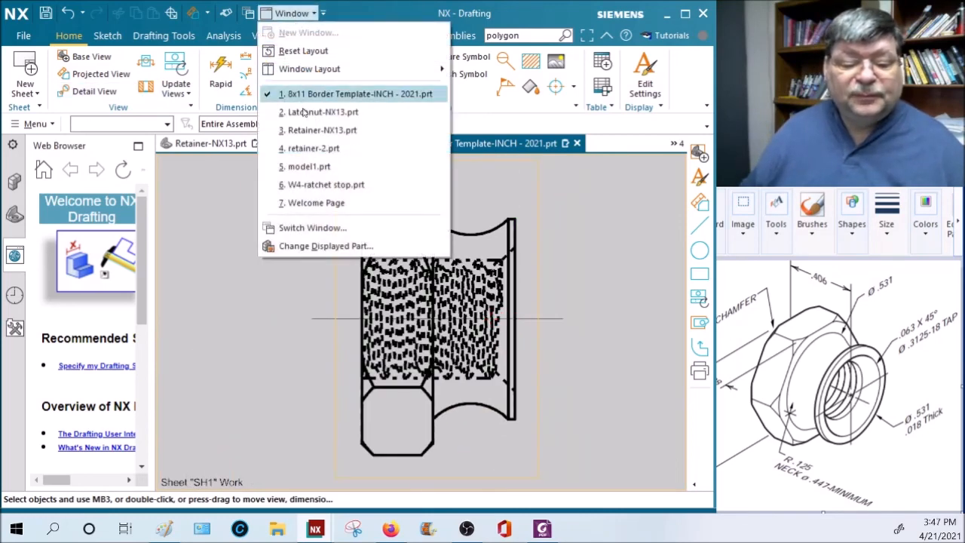
mouse_move(304, 114)
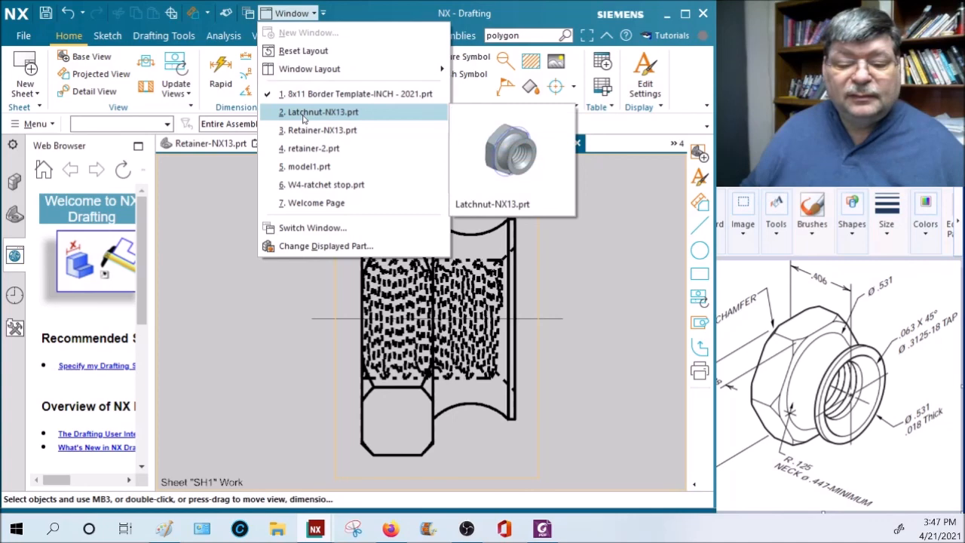
right_click(304, 102)
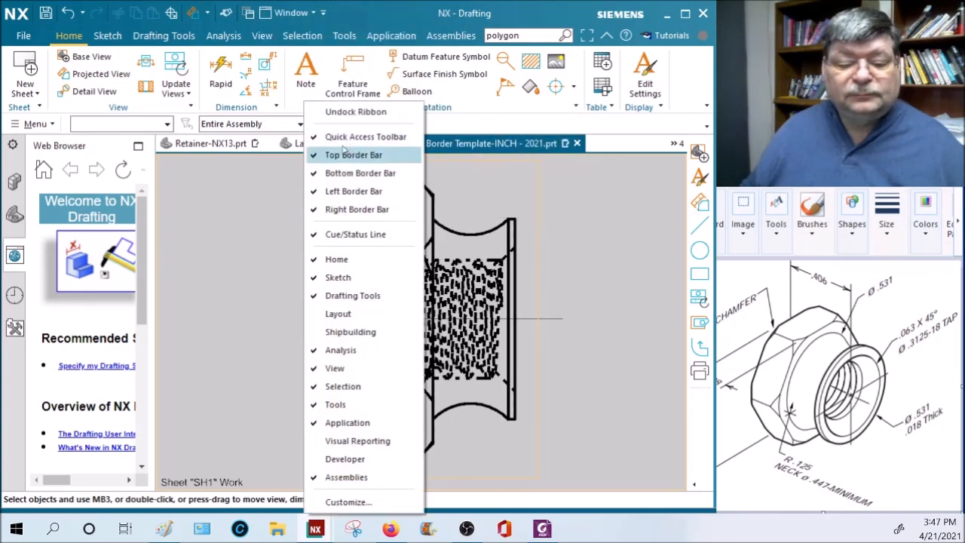
click(280, 208)
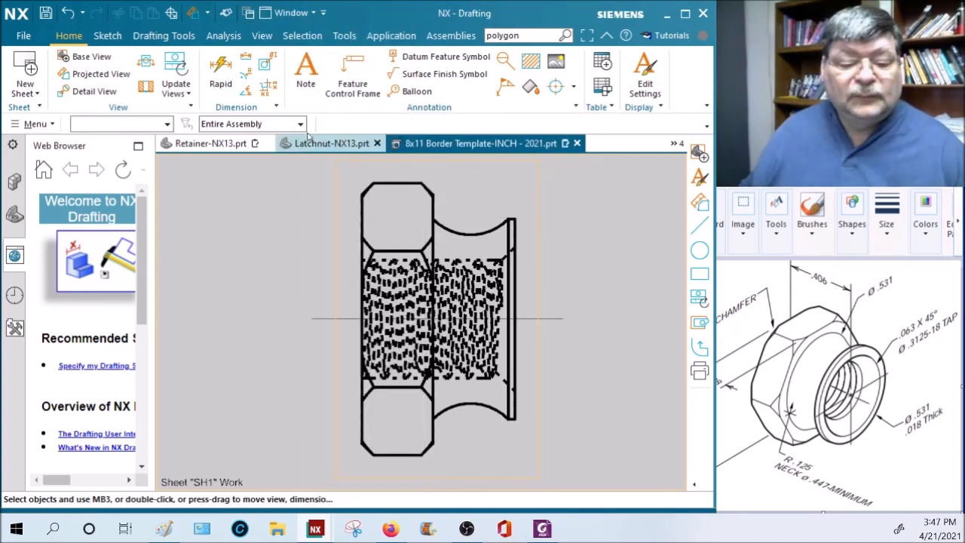
click(303, 17)
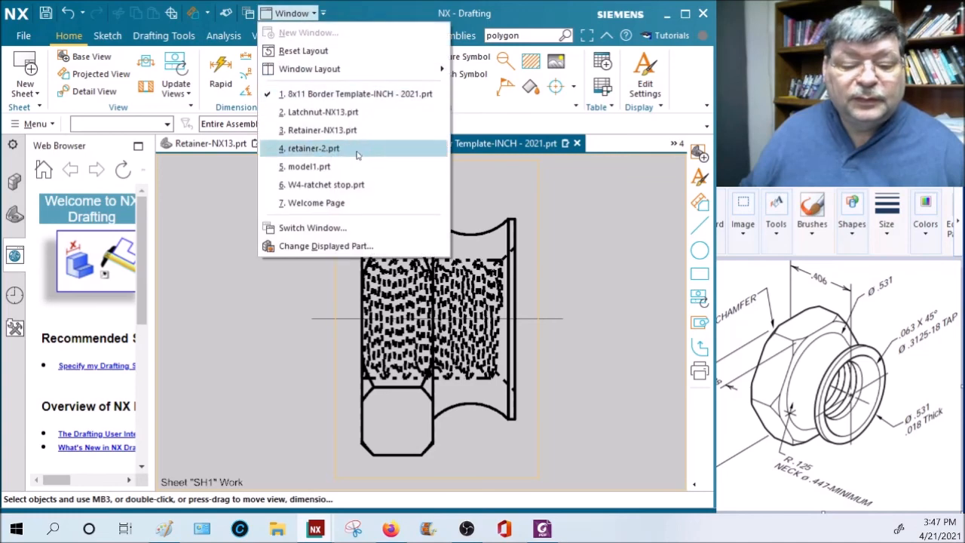
click(343, 113)
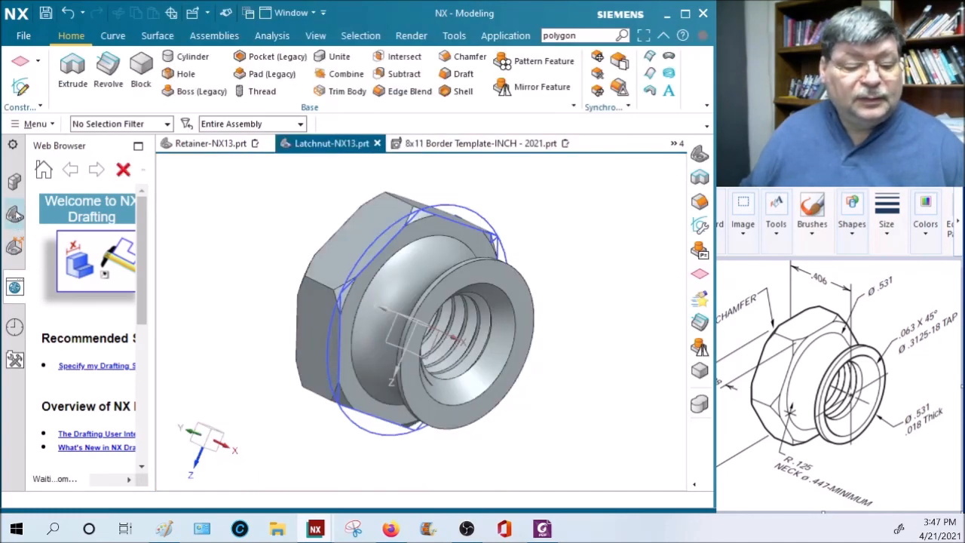
Delete the detailed 5/16-18 UNC thread feature from the latch nut's model history and save the part
click(14, 183)
click(15, 215)
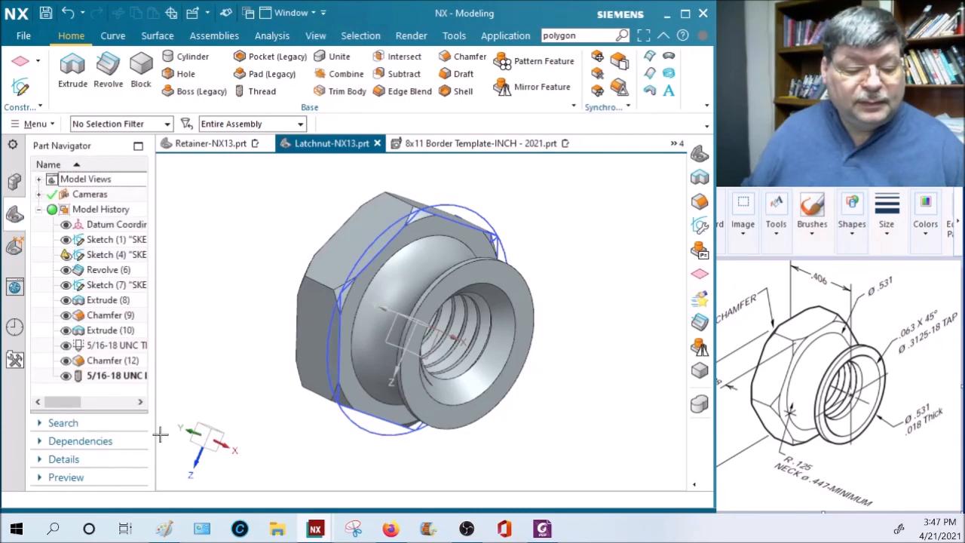
right_click(126, 381)
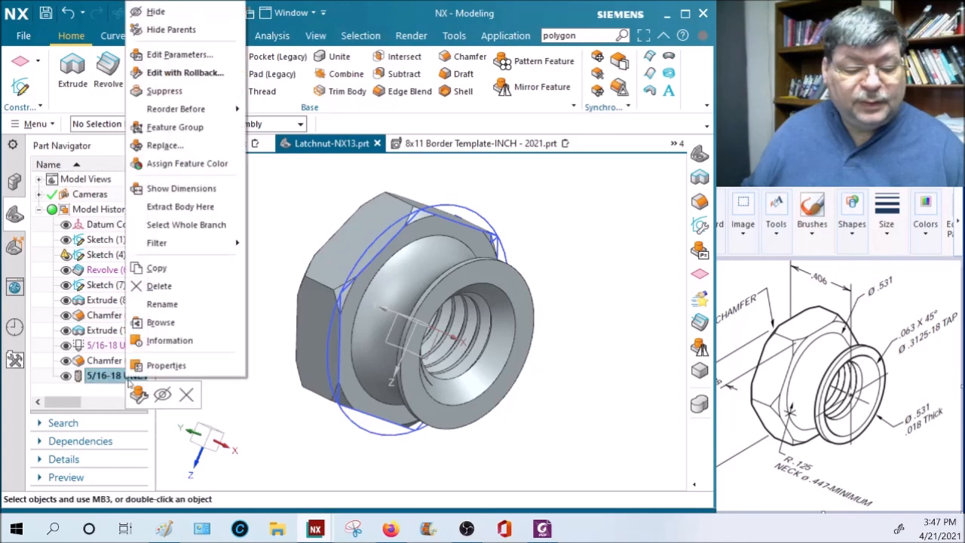
click(159, 287)
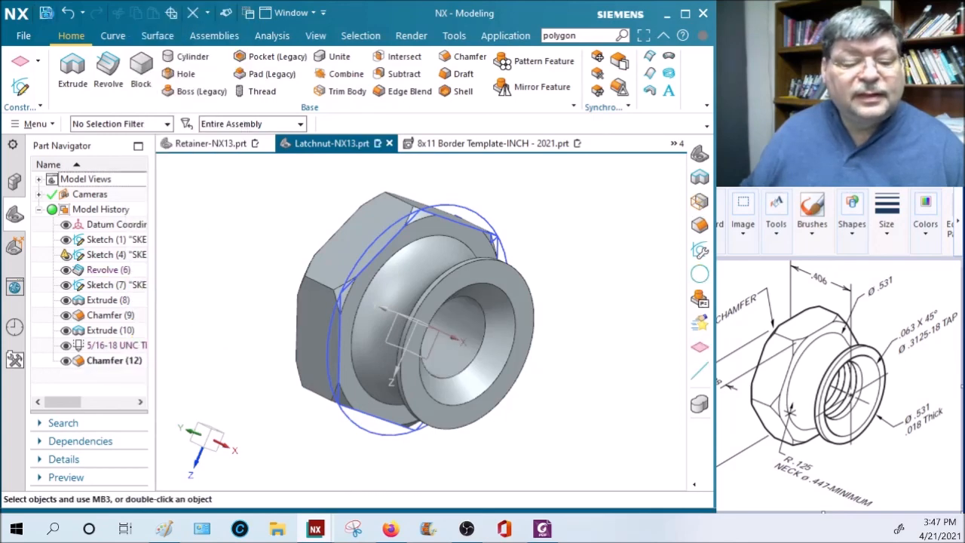
key(ctrl+s)
Return to the 8x11 Border Template-INCH - 2021 drawing and update its out-of-date latch nut view
click(285, 12)
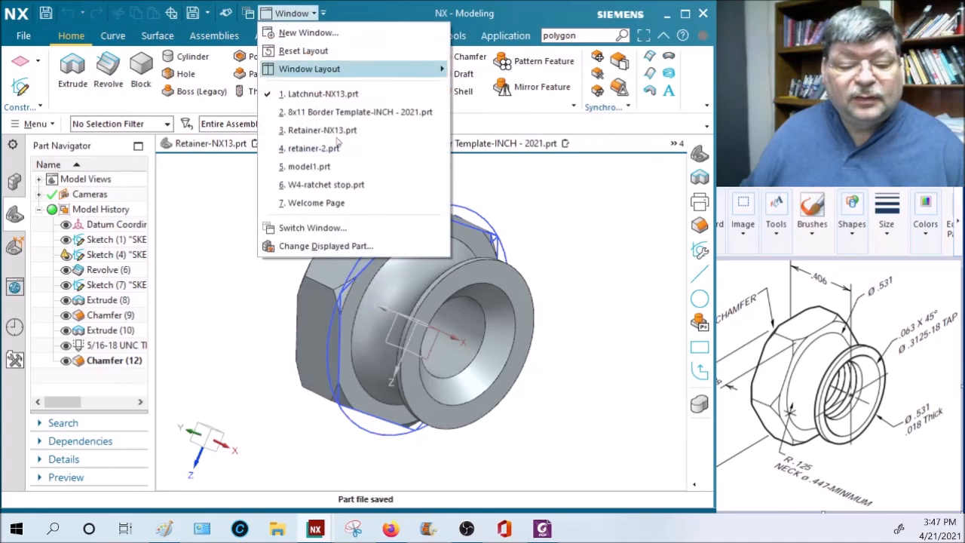
click(369, 112)
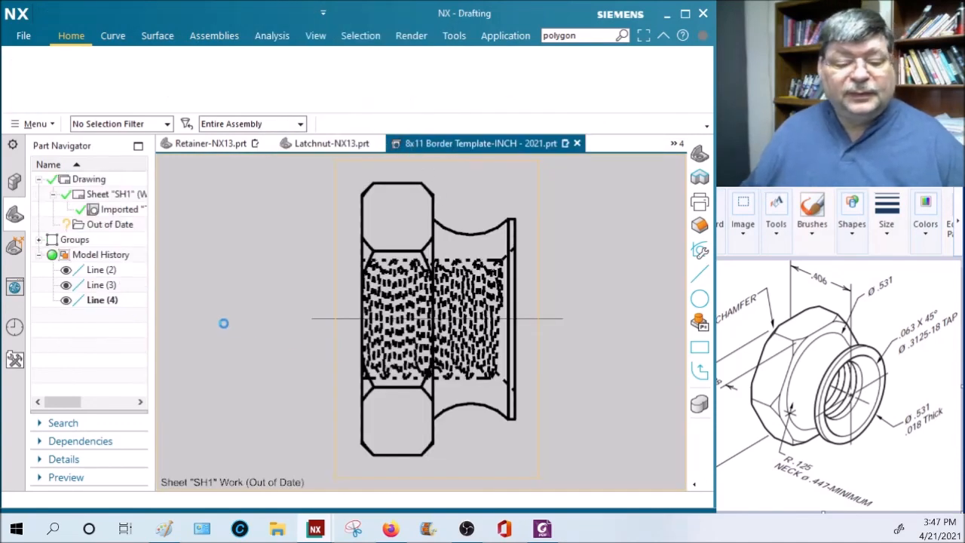
right_click(84, 173)
click(119, 231)
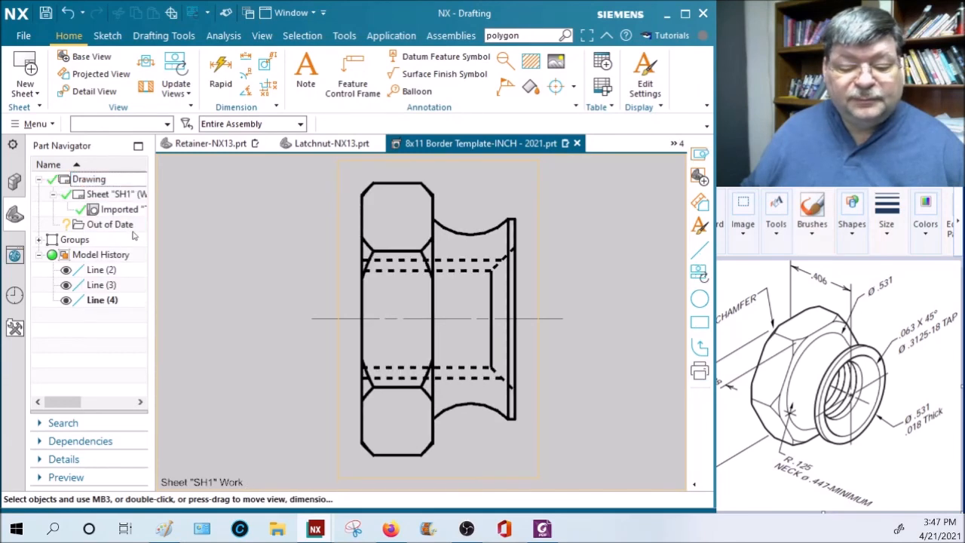